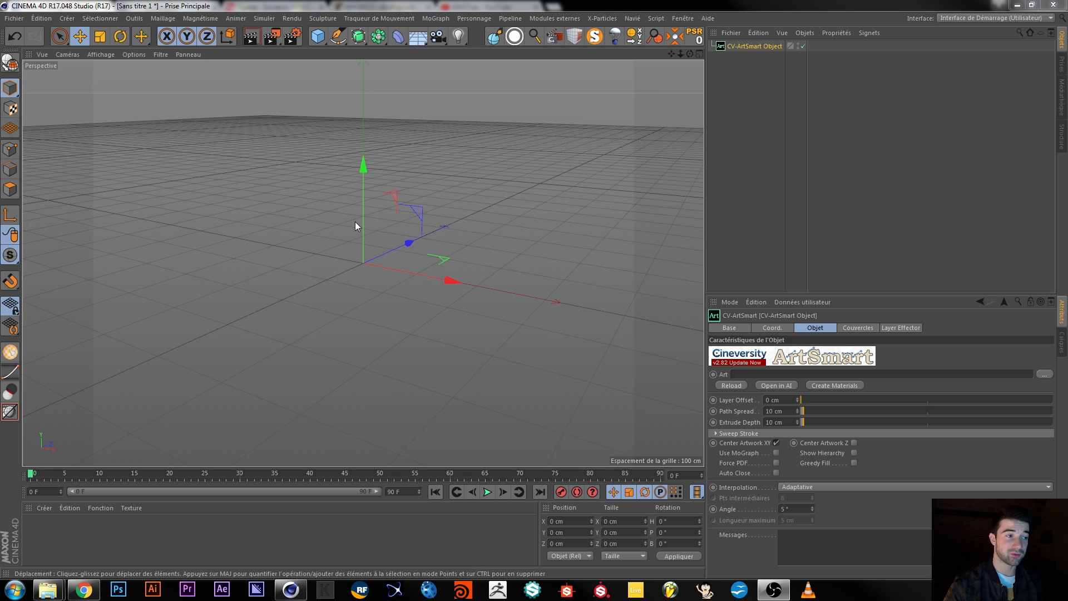
Step: Switch to Illustrator and open montagnes.png from the file explorer
alt+drag(357, 263, 374, 278)
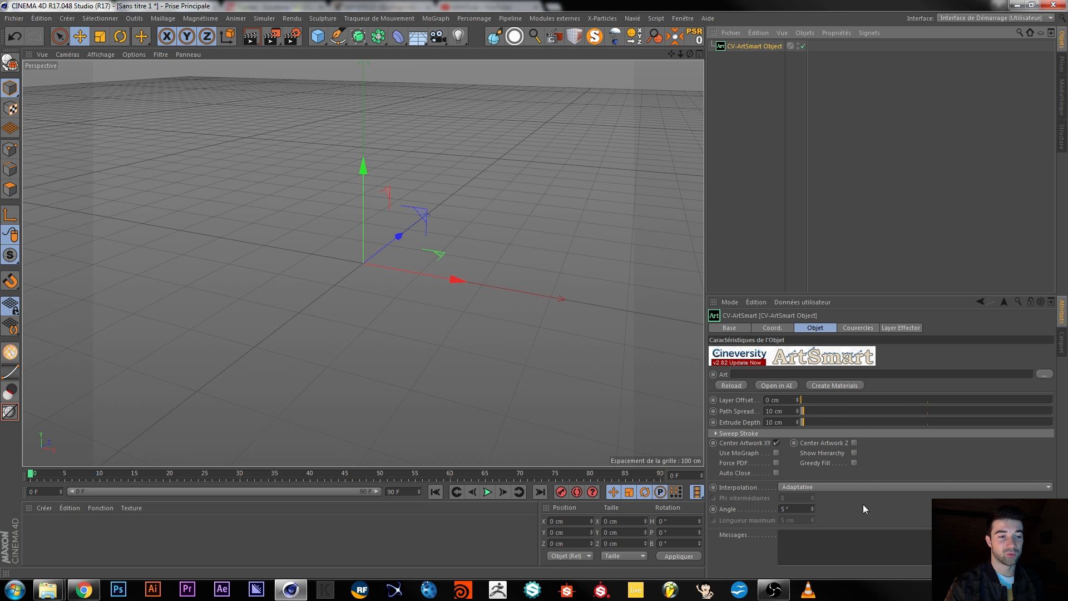
click(153, 591)
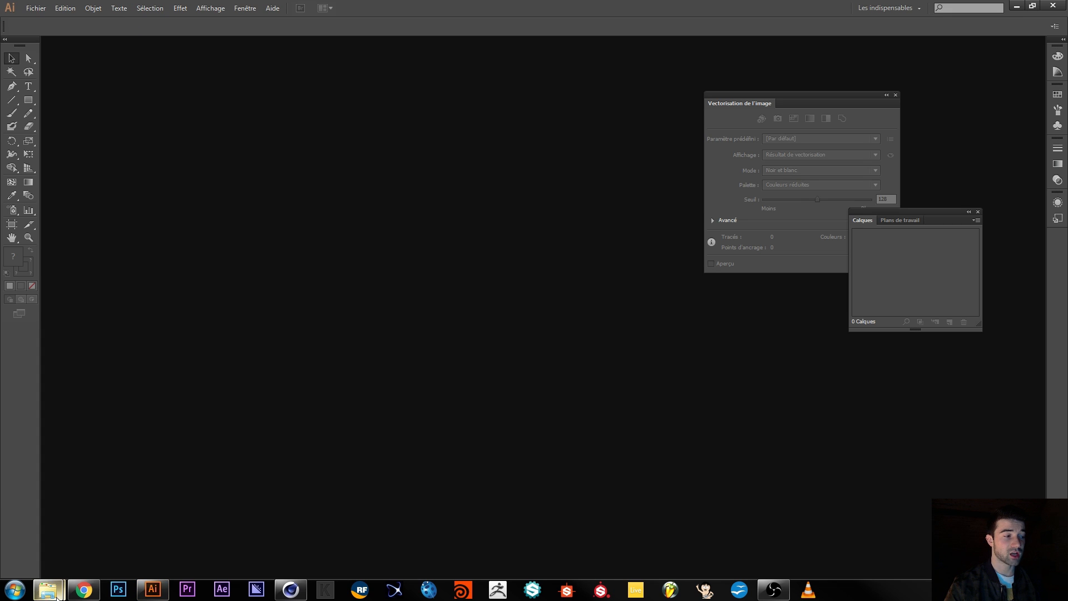
mouse_move(58, 594)
click(209, 546)
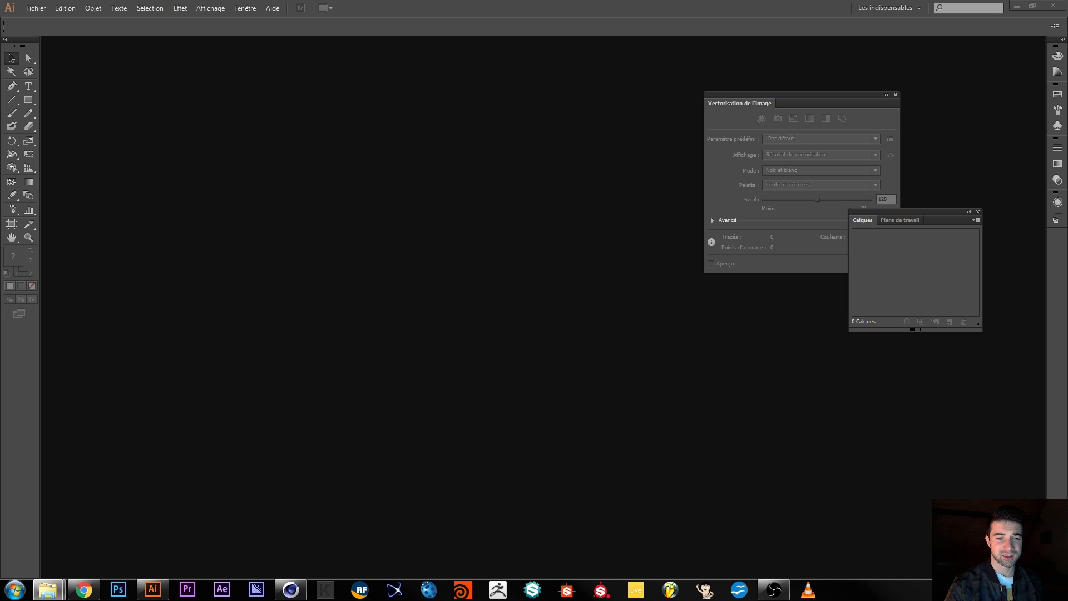
click(428, 156)
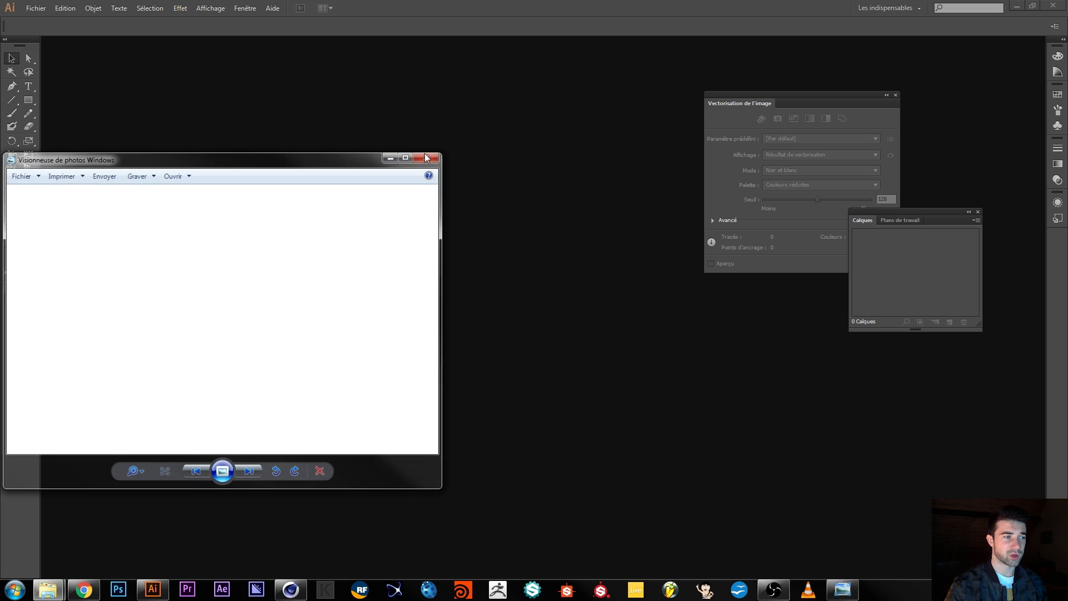
drag(389, 367, 404, 359)
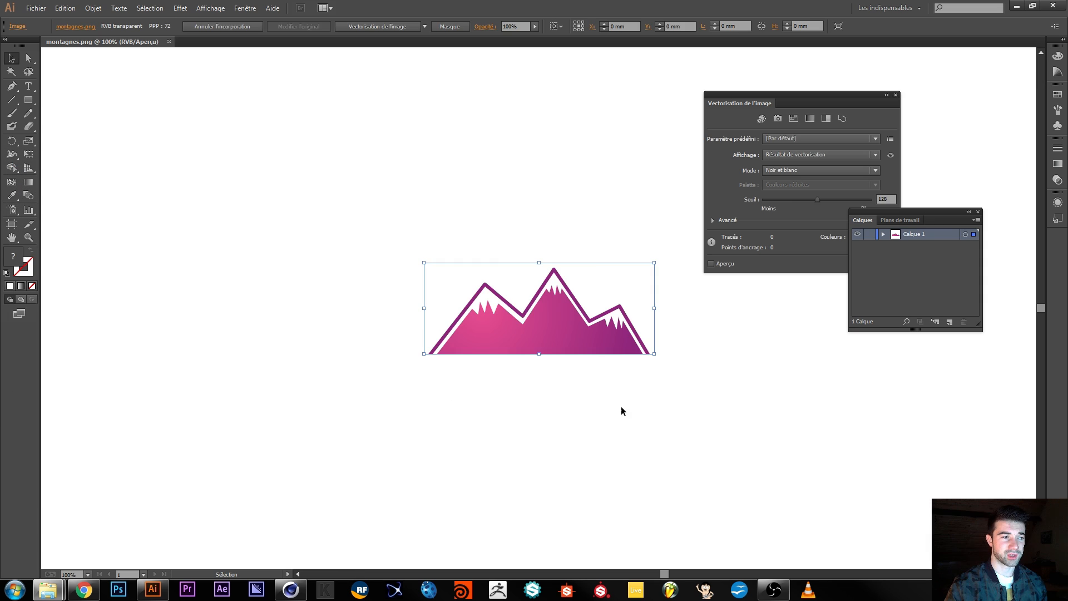
Step: Scale the mountain image proportionally to about 293 mm wide and move it up and to the left on the canvas
shift+drag(653, 357, 884, 503)
drag(755, 343, 483, 212)
Step: Vectorise the mountain image in Couleur mode with Image Trace and expand the result into editable paths
click(792, 96)
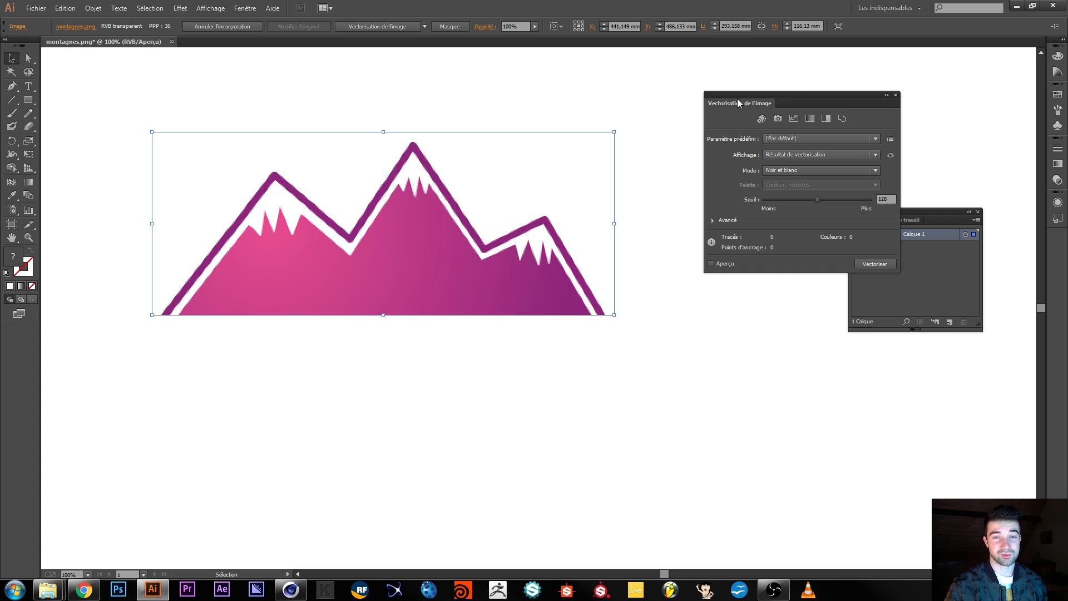
click(245, 8)
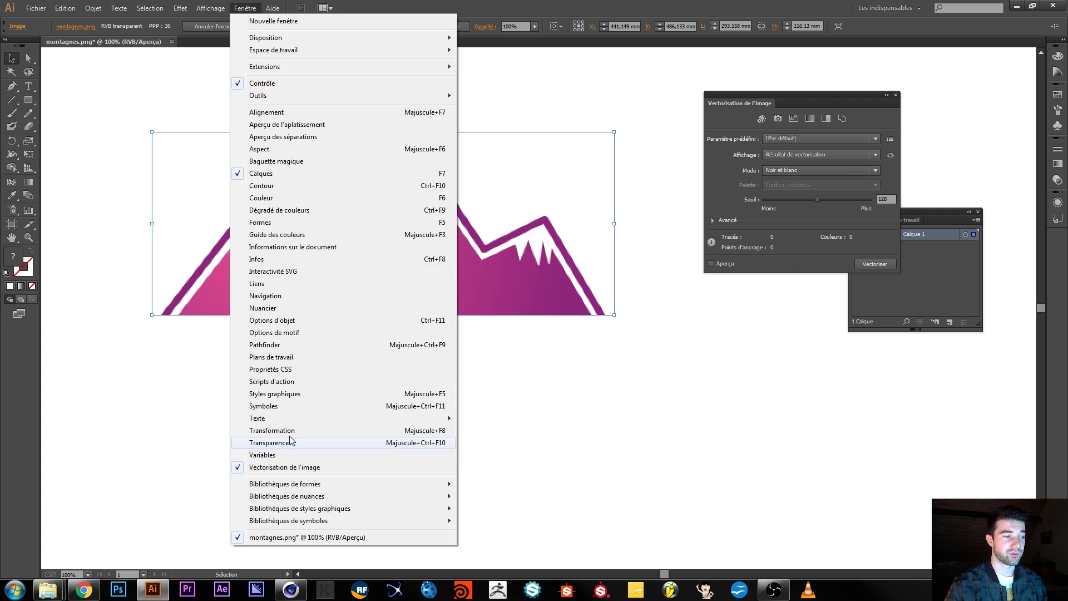
click(758, 249)
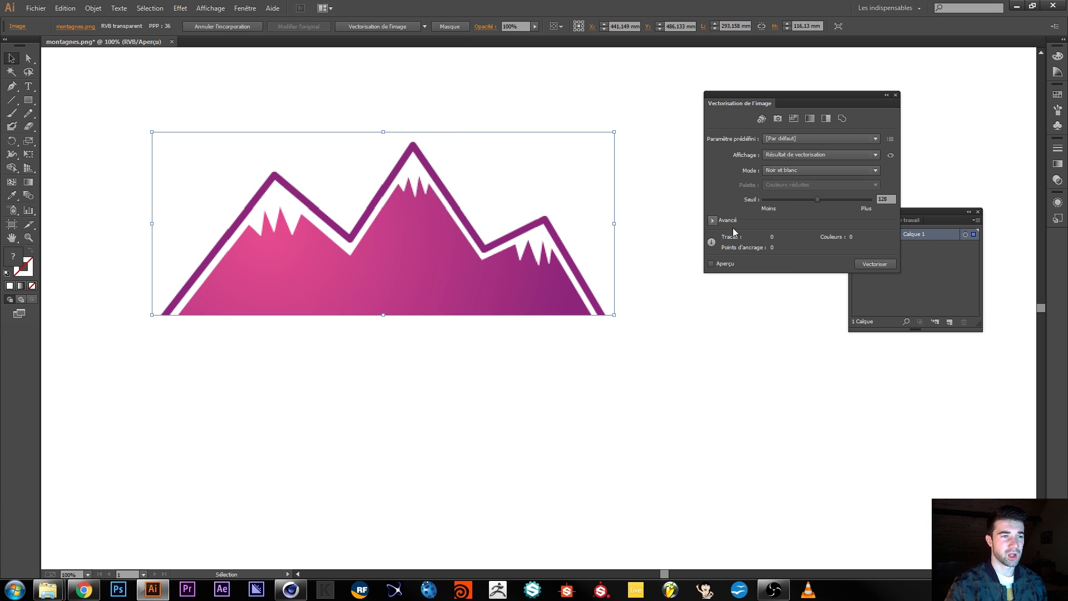
click(788, 173)
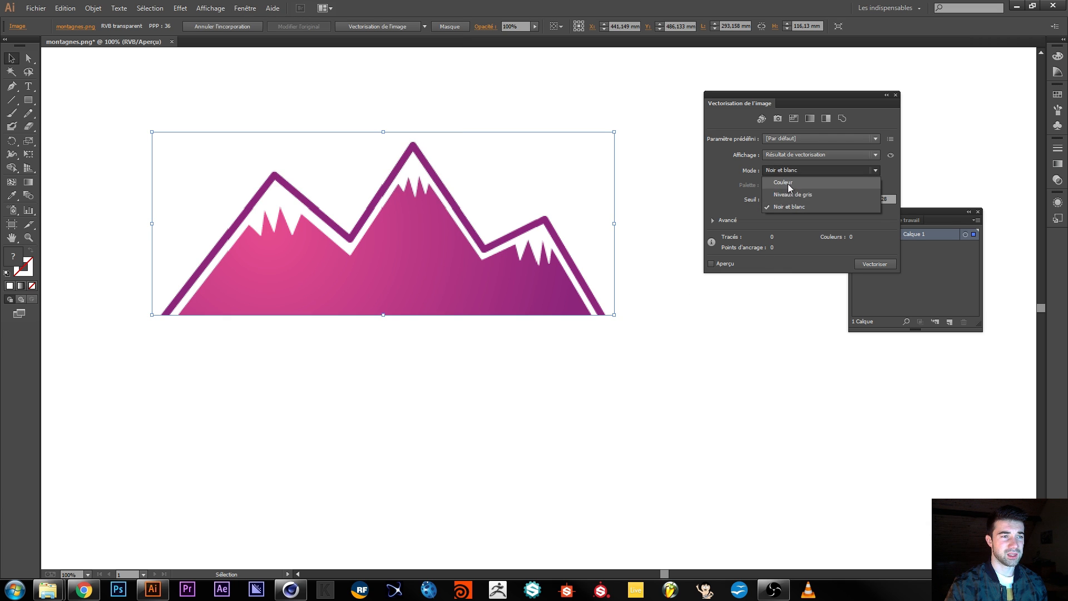
click(789, 184)
click(711, 264)
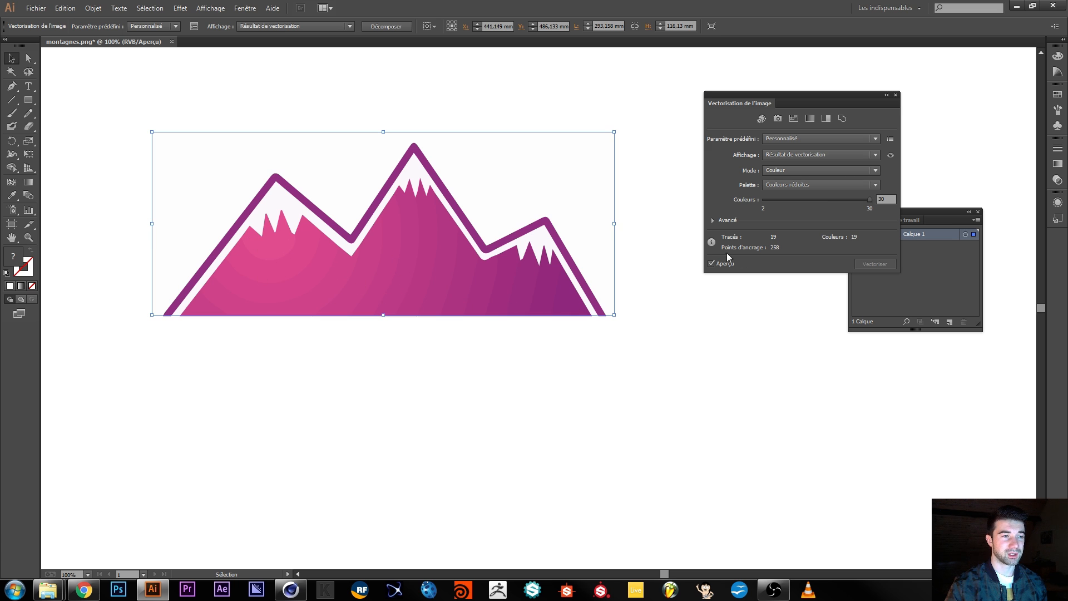
click(711, 263)
click(397, 27)
Step: Delete the white background shape surrounding the mountains with the Direct Selection tool
click(28, 58)
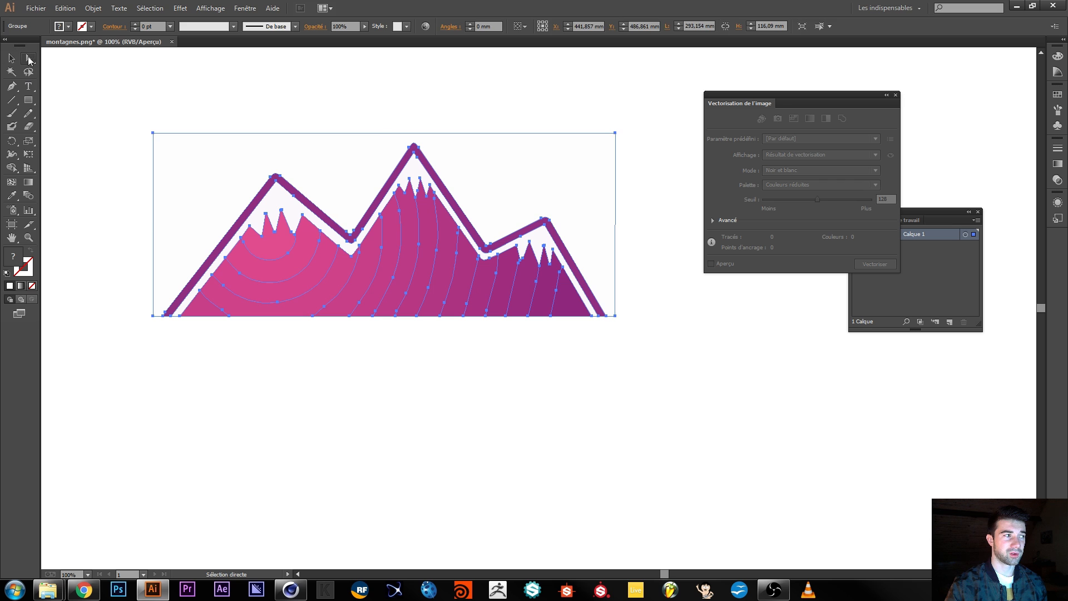
click(645, 210)
click(616, 198)
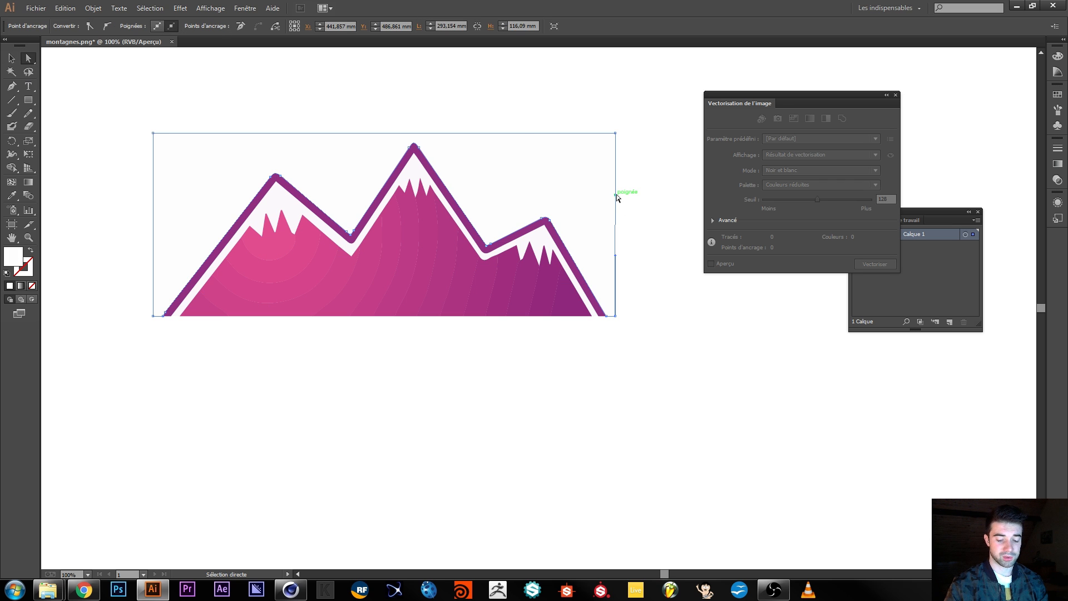
click(525, 139)
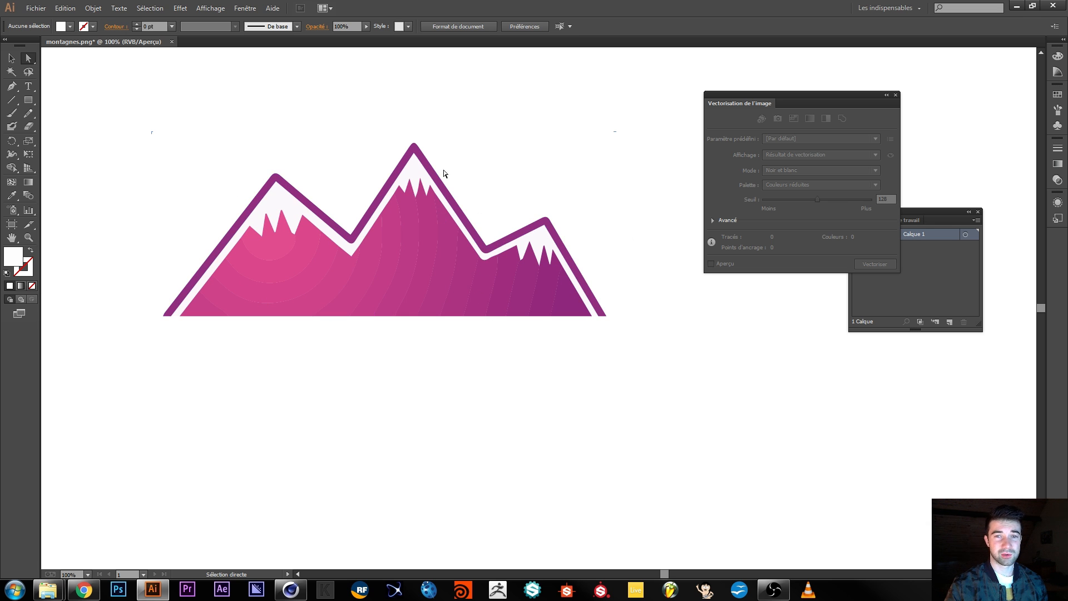
Step: Save the document as montagnes.ai on the Fichiers (E:) drive, replacing the existing file
click(35, 9)
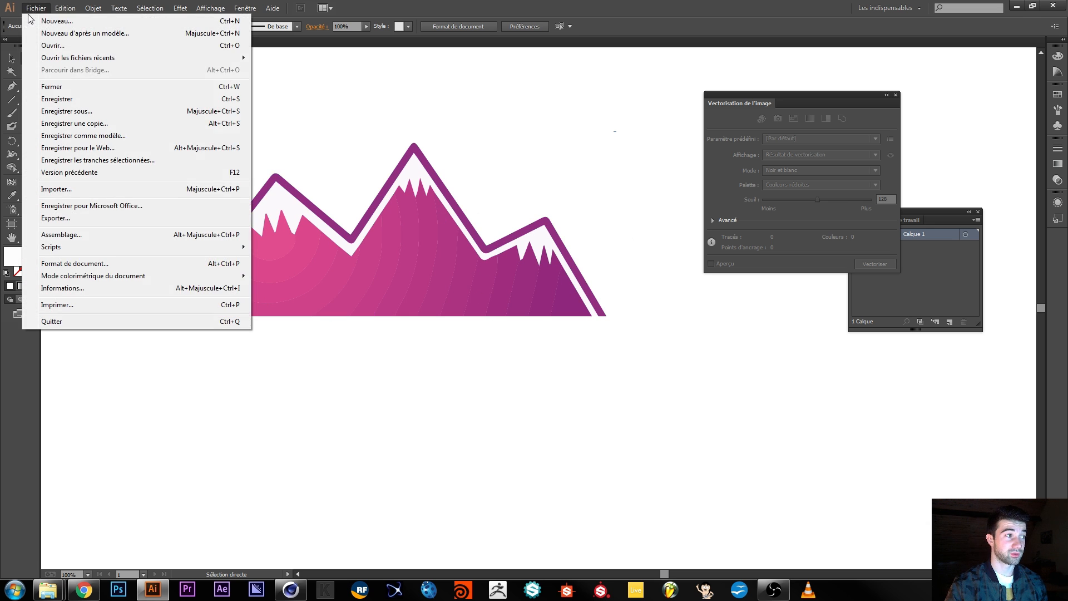
click(94, 114)
click(431, 345)
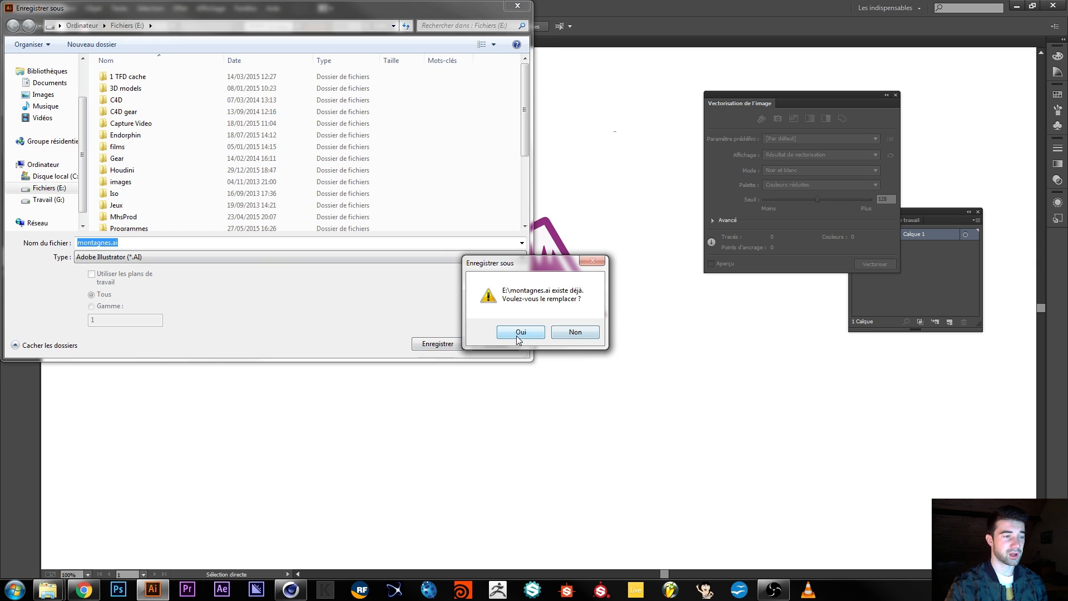
click(519, 332)
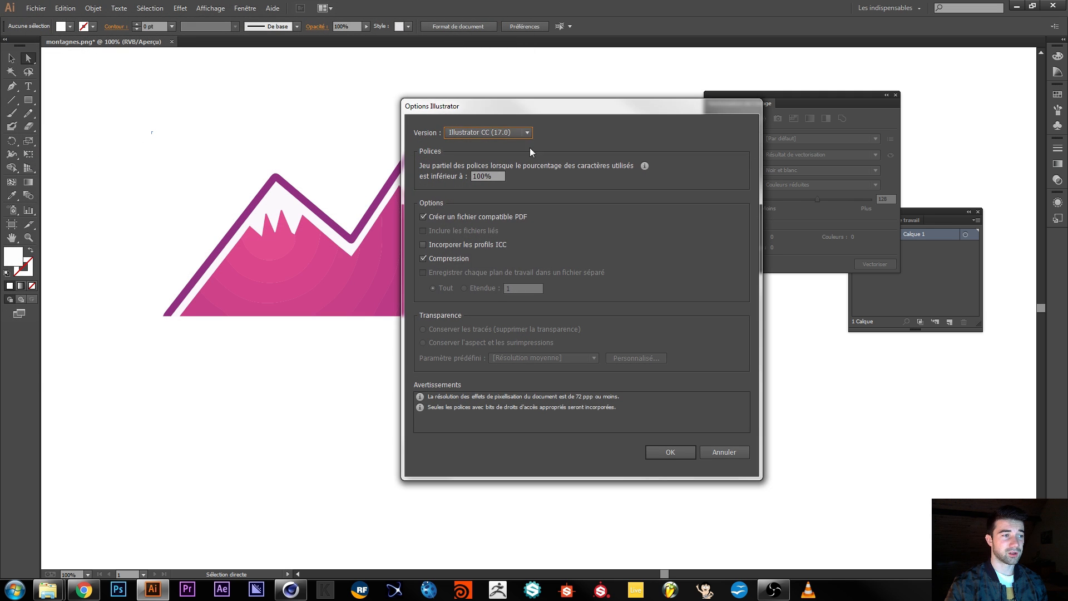
Step: Set the file version to Illustrator CS6, disable Compression and complete the save in the legacy format
click(507, 133)
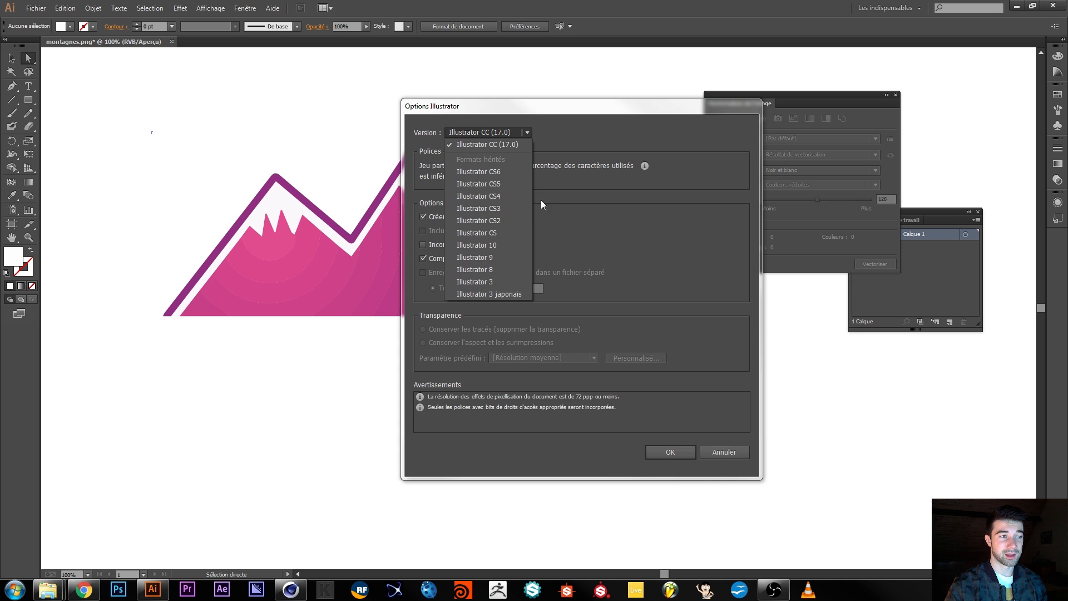
click(490, 173)
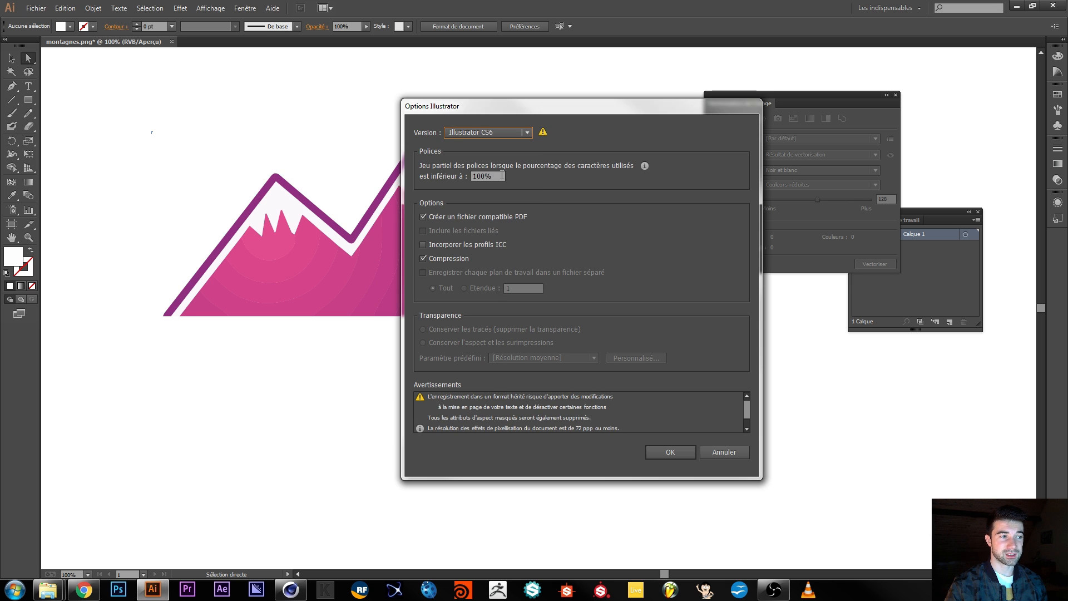
click(422, 259)
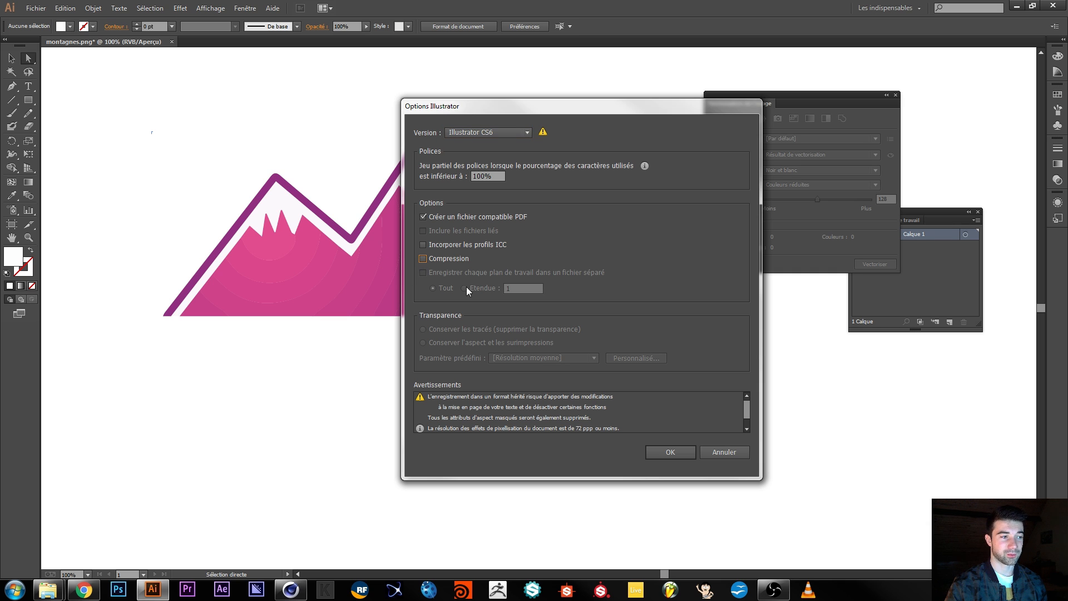
click(665, 455)
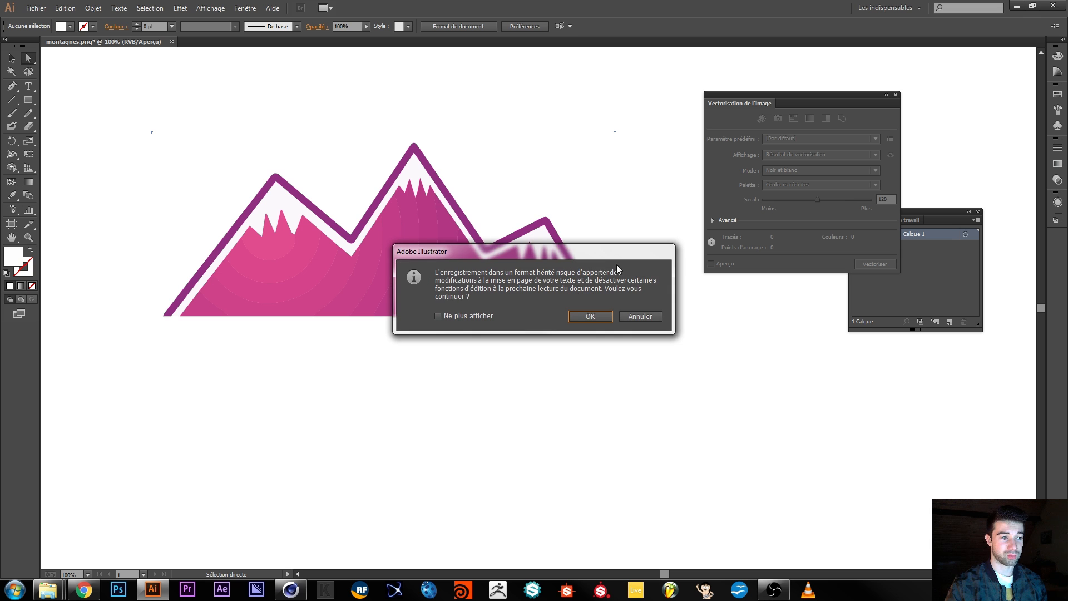
click(590, 316)
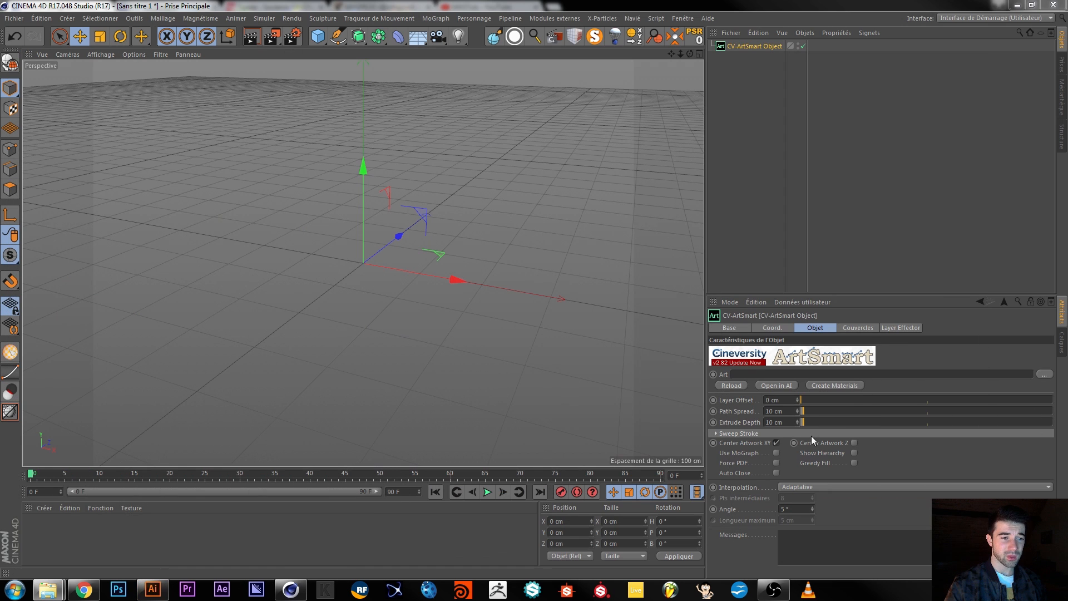
Step: Switch to Cinema 4D and load montagnes.ai from the E: drive as the artwork of the CV-ArtSmart object
click(760, 374)
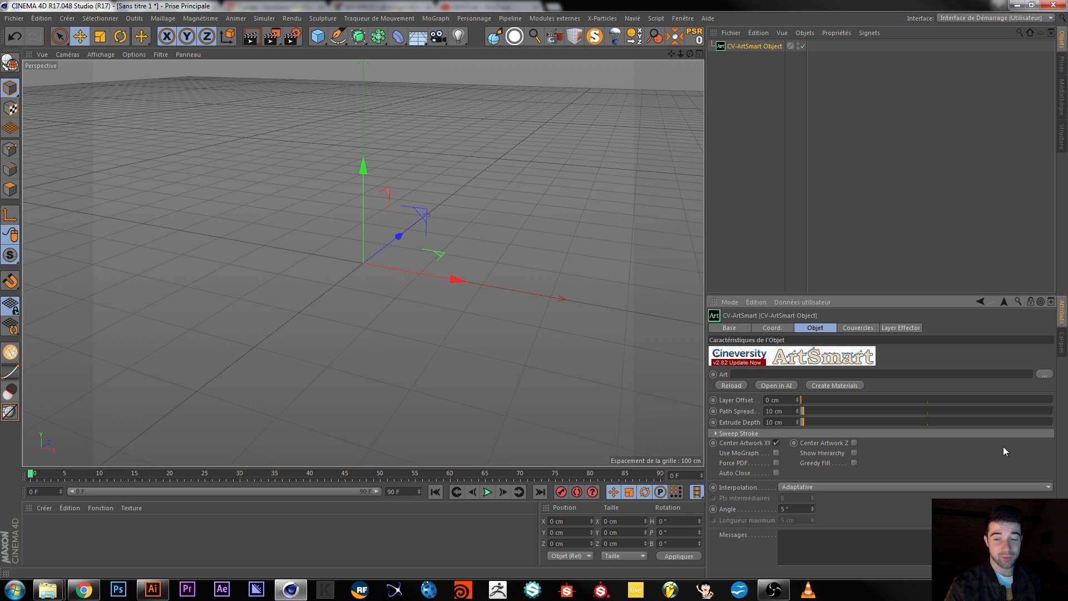
click(1044, 374)
drag(734, 142, 1016, 176)
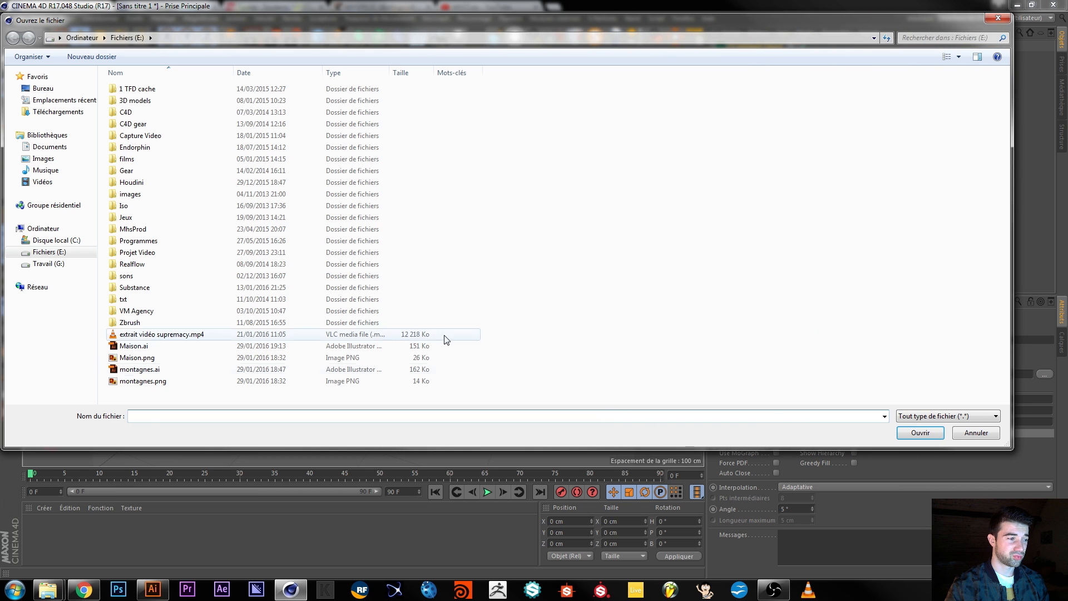
click(141, 381)
click(130, 359)
click(131, 346)
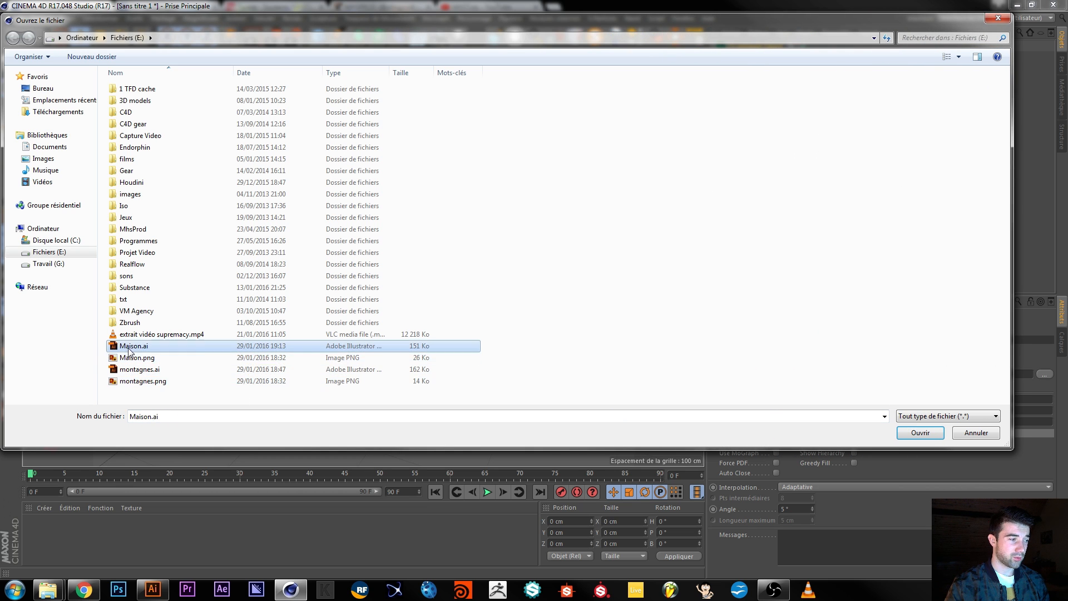
double_click(138, 369)
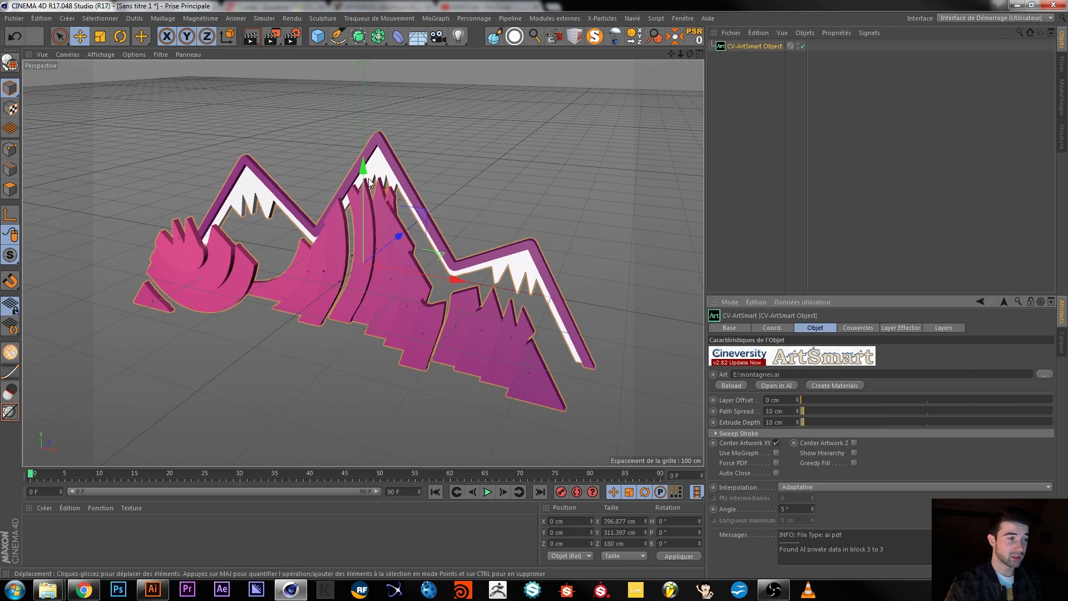
Step: Reduce the Path Spread of the CV-ArtSmart object to 1 cm
mouse_move(461, 285)
alt+mouse_down()
mouse_move(576, 265)
mouse_move(545, 281)
mouse_move(371, 265)
mouse_move(393, 288)
mouse_move(477, 276)
mouse_move(468, 268)
alt+mouse_up()
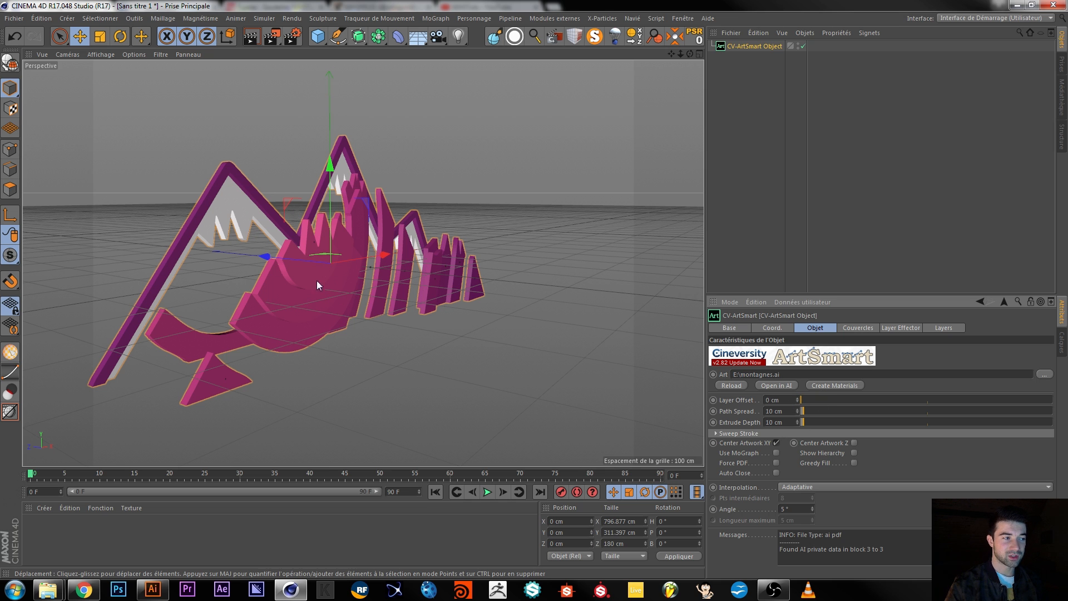
alt+drag(302, 299, 284, 287)
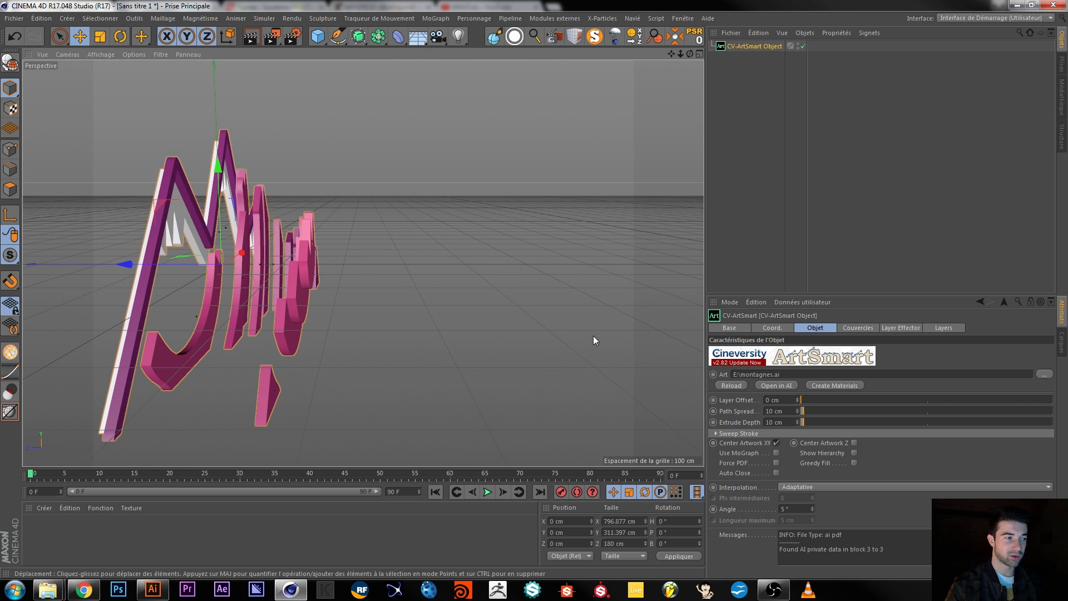
mouse_move(806, 413)
mouse_down()
mouse_move(853, 415)
mouse_move(801, 414)
mouse_up()
alt+drag(109, 283, 138, 278)
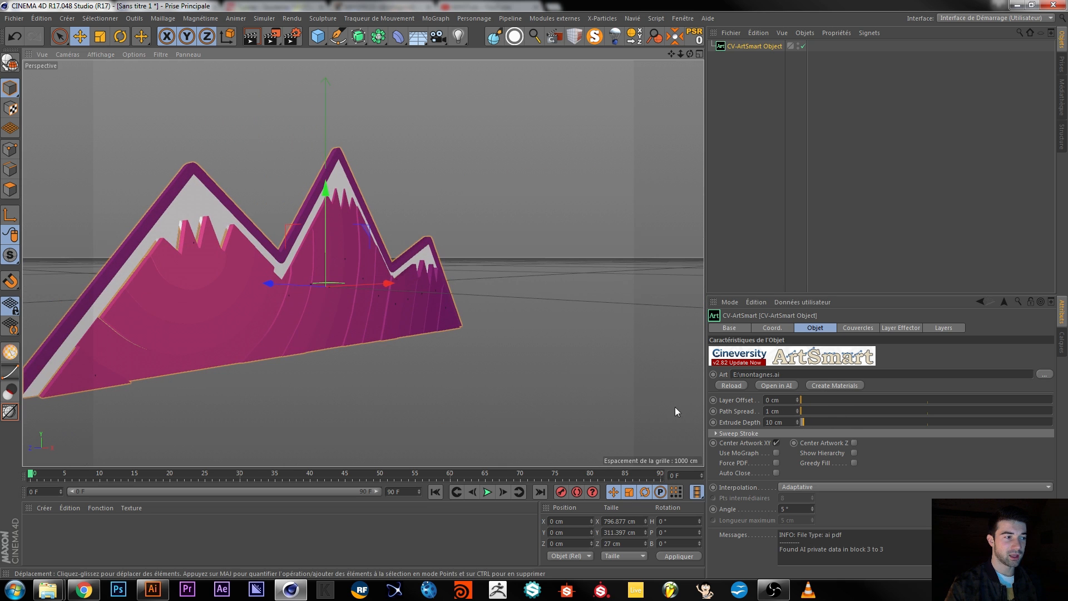
Step: Set the artwork's Extrude Depth to 23 cm and create materials from its path colours
mouse_move(850, 421)
mouse_down()
mouse_move(787, 424)
mouse_move(807, 427)
mouse_up()
mouse_move(211, 294)
alt+mouse_down()
mouse_move(401, 314)
mouse_move(221, 313)
mouse_move(258, 315)
mouse_move(355, 282)
mouse_move(337, 275)
alt+mouse_up()
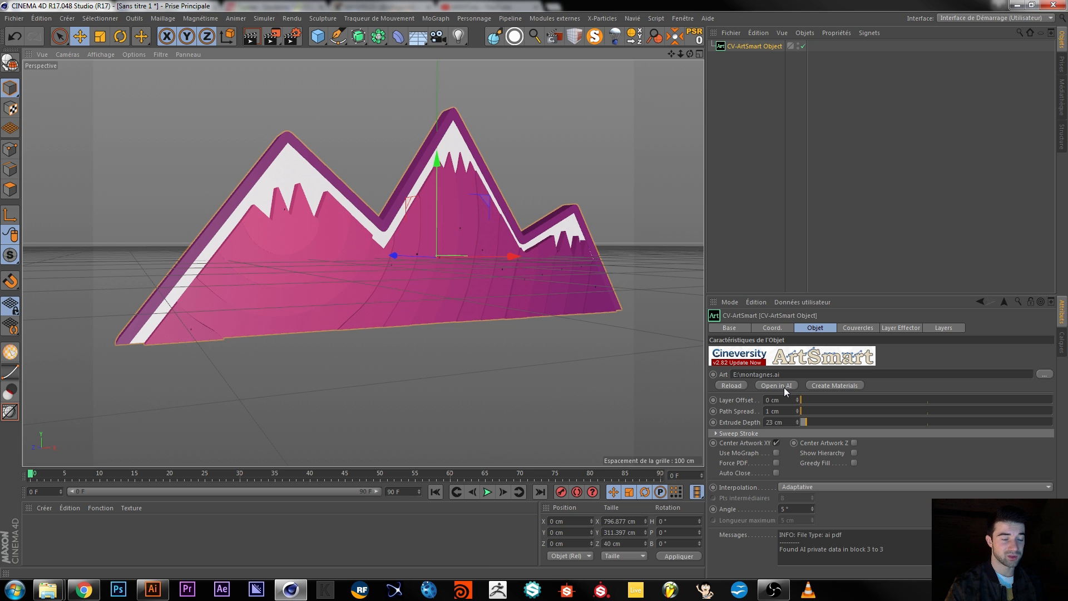
click(834, 385)
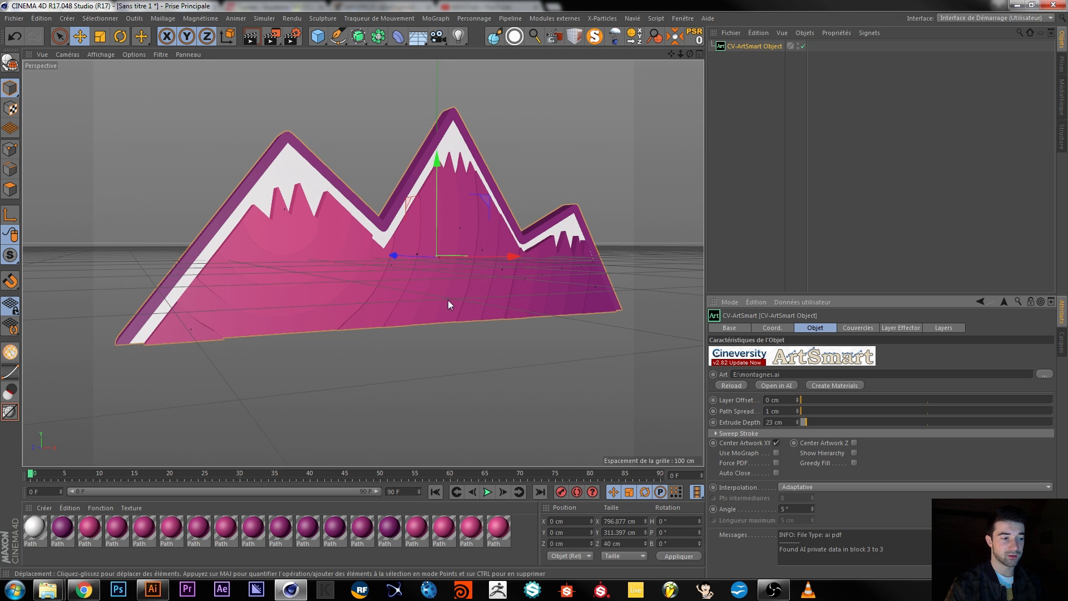
alt+drag(365, 245, 317, 254)
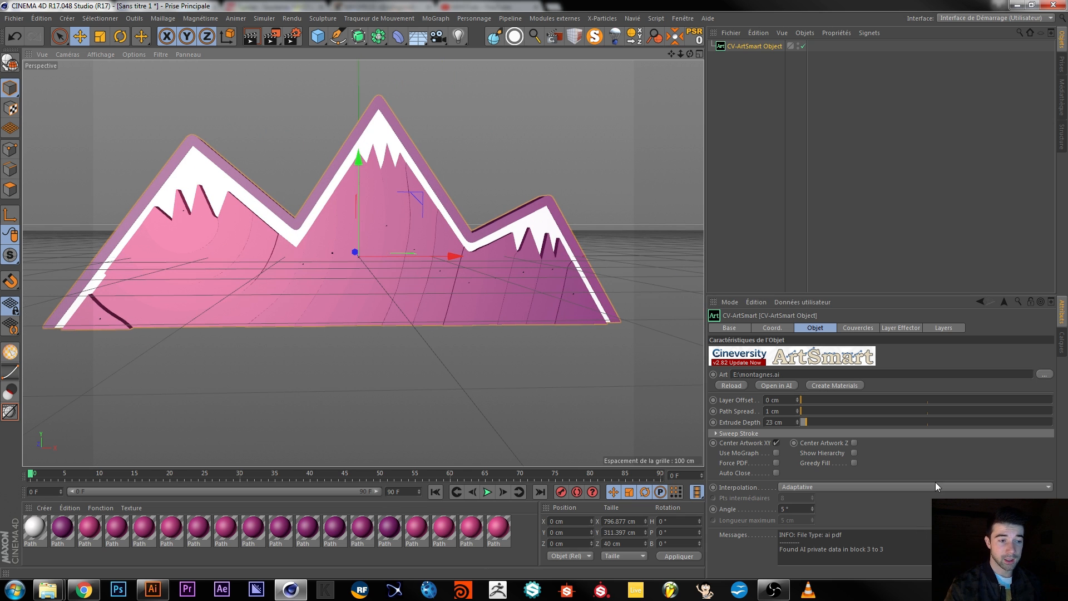
Step: Turn Center Artwork XY off and back on, and enable Center Artwork Z for the mountain artwork
click(777, 442)
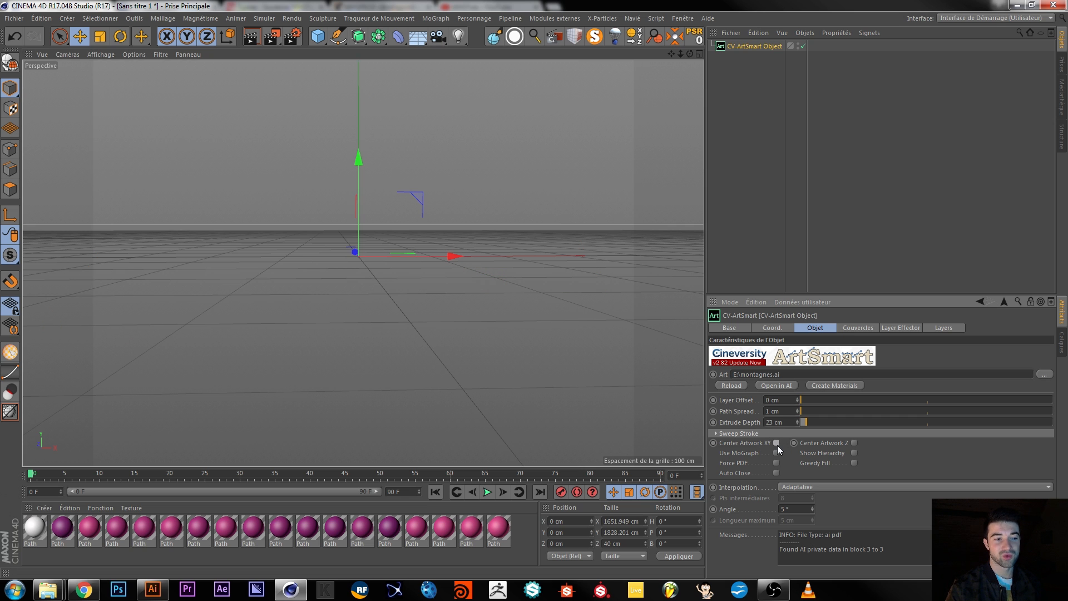
click(777, 443)
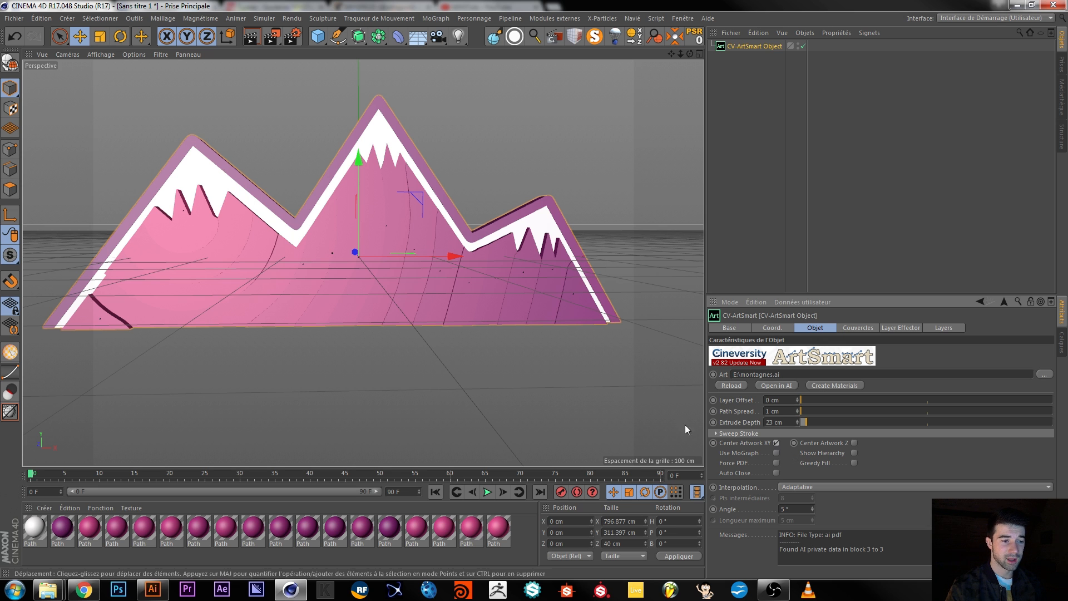
click(852, 442)
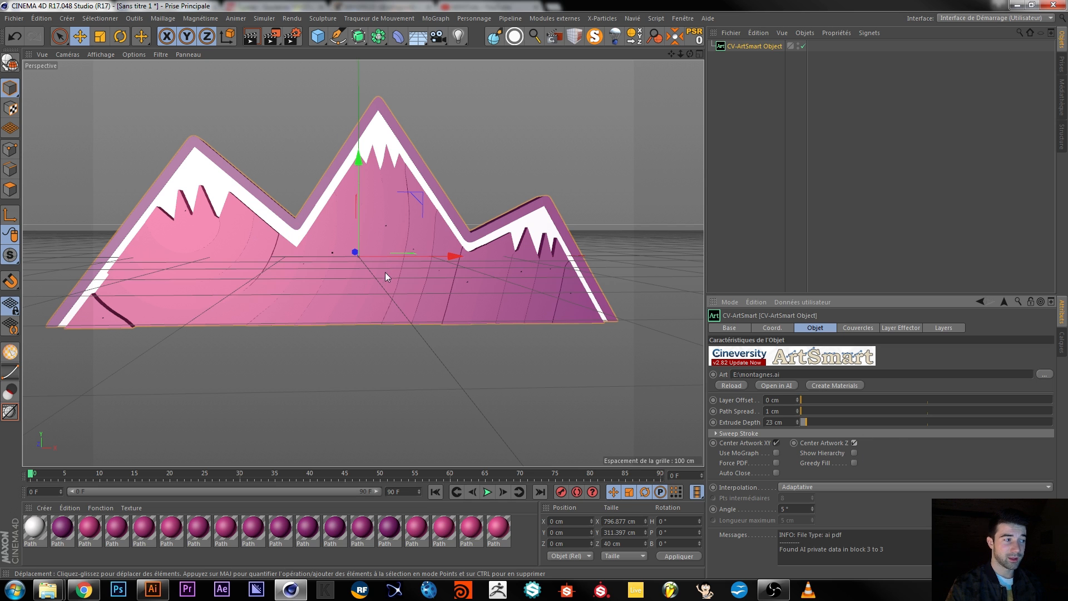
alt+middle_drag(386, 276, 409, 272)
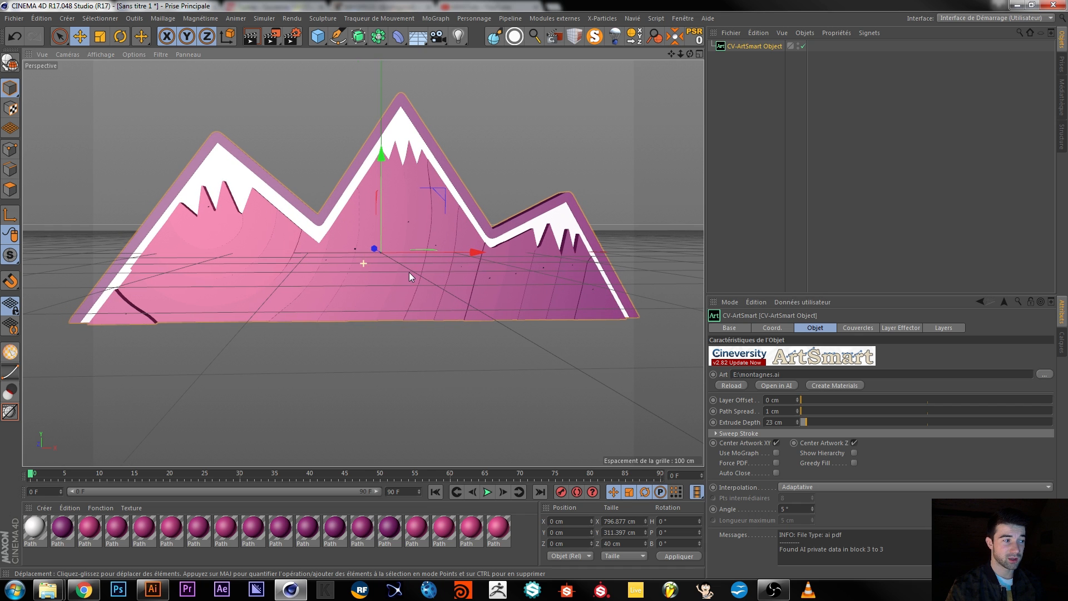
Step: Turn Use MoGraph on and back off for the mountain artwork, checking the model from another angle
click(776, 453)
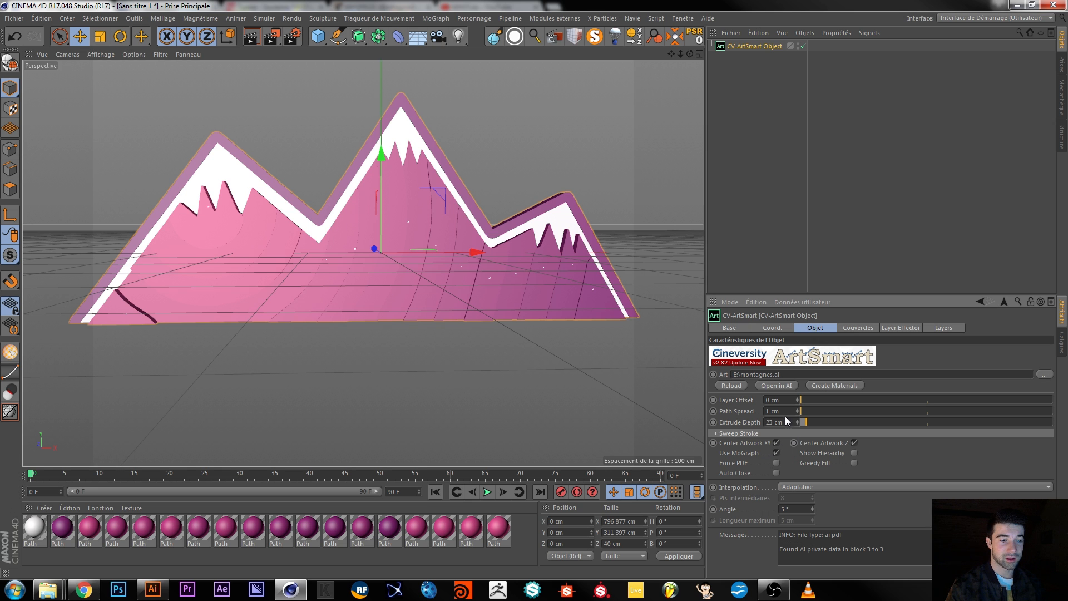
alt+drag(363, 264, 403, 275)
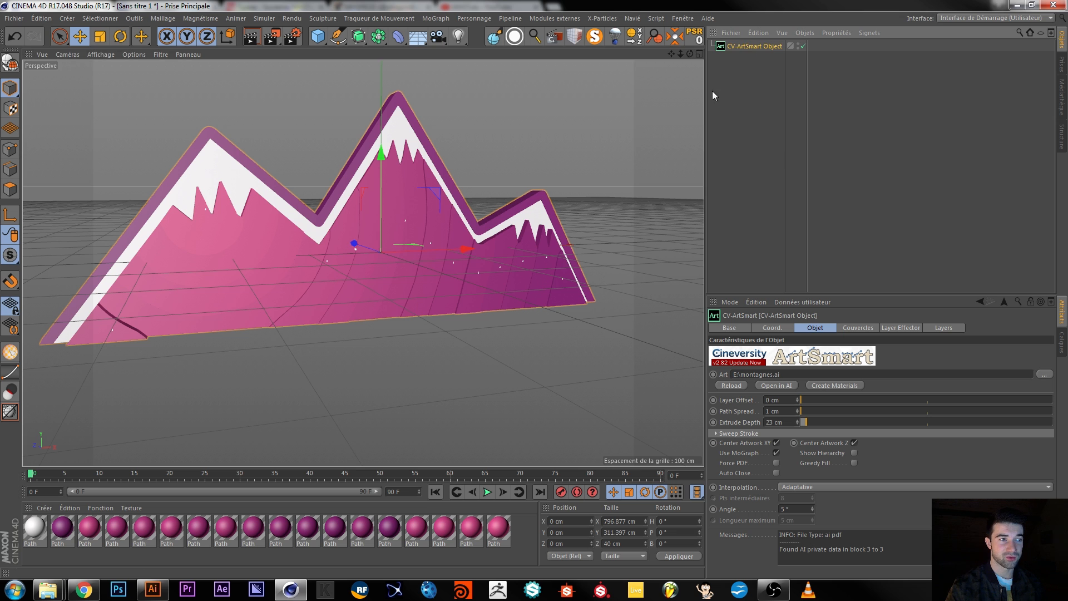
click(776, 453)
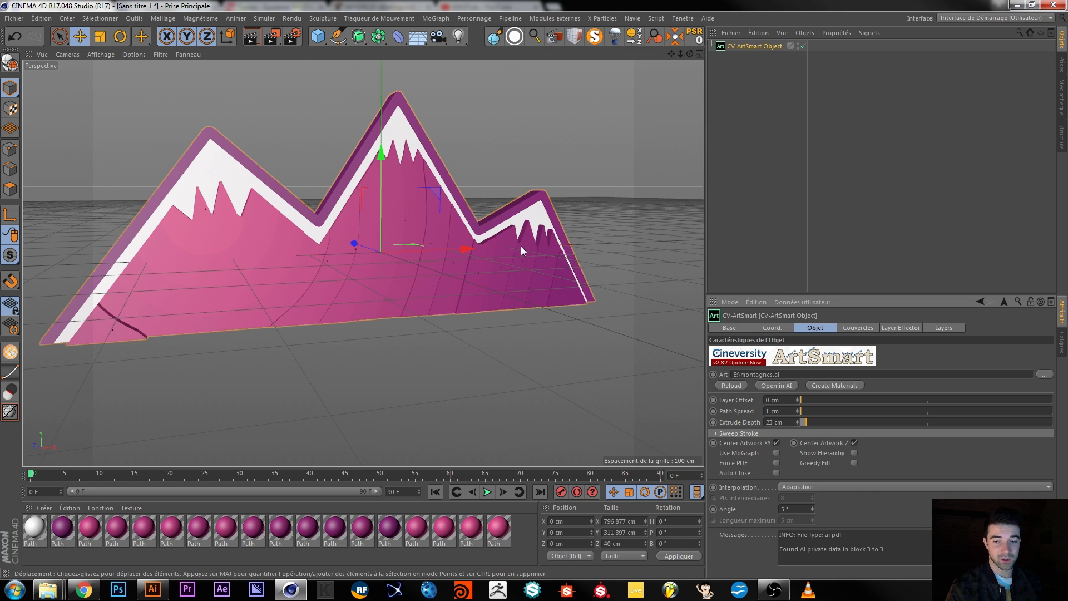
alt+drag(454, 282, 435, 296)
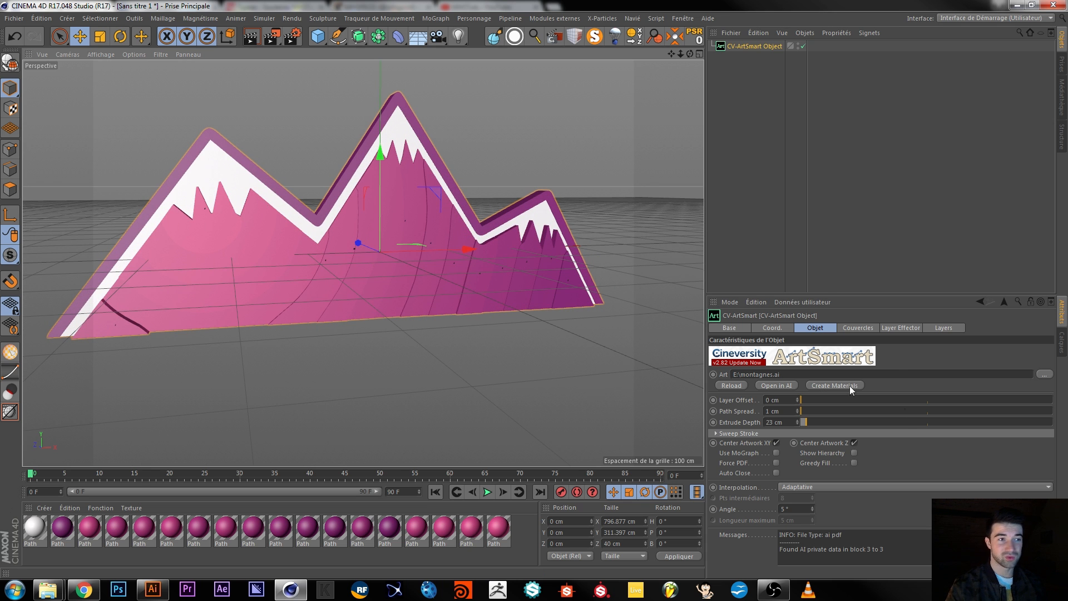
Step: Enable Show Hierarchy, expand the artwork's object tree down to the first path's spline and collapse it again
click(854, 453)
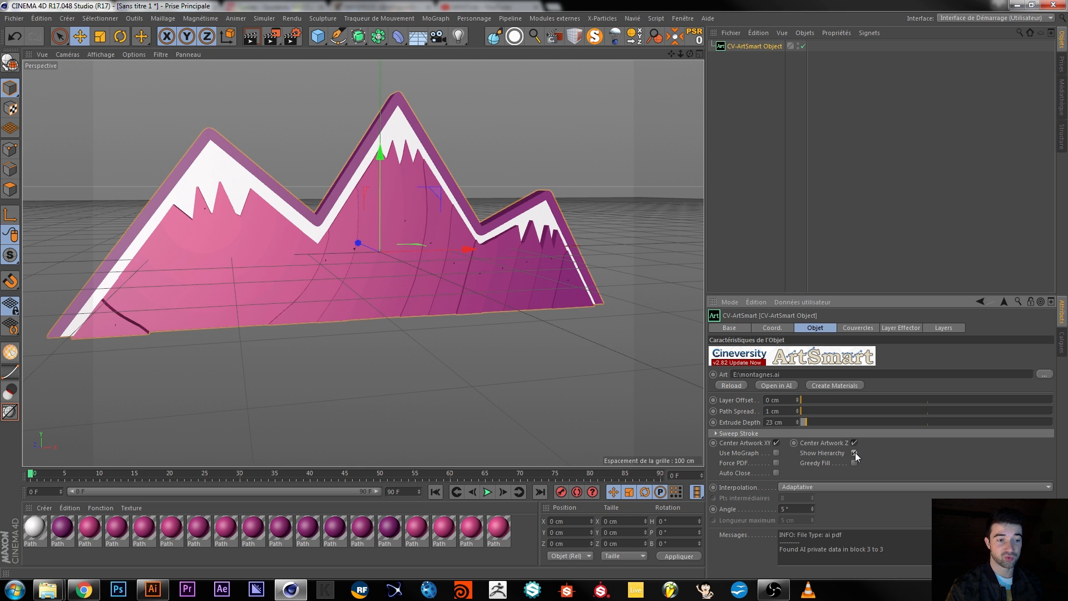
click(712, 47)
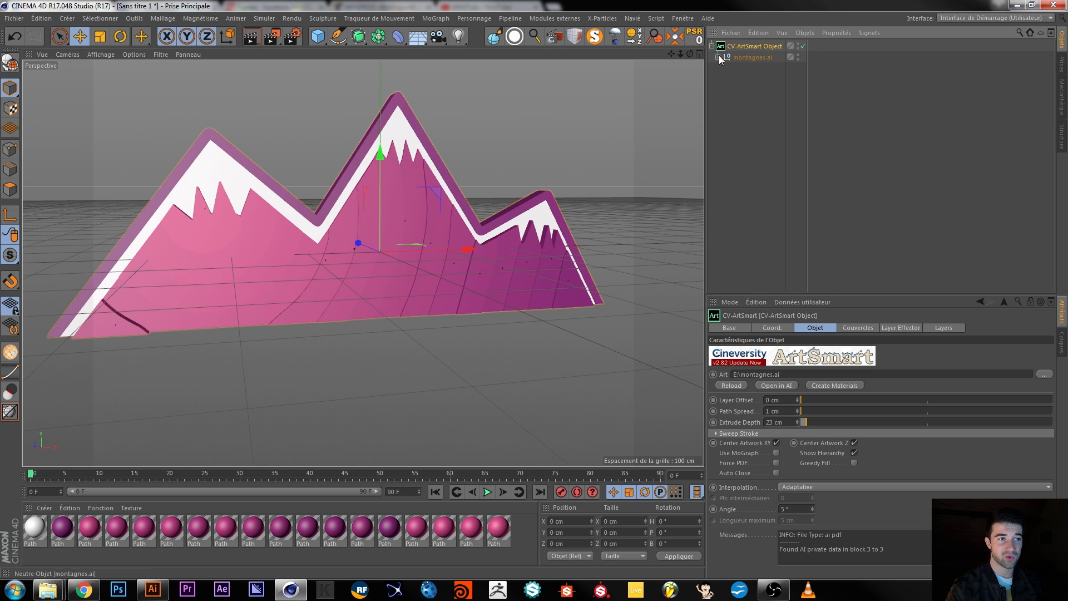
click(718, 57)
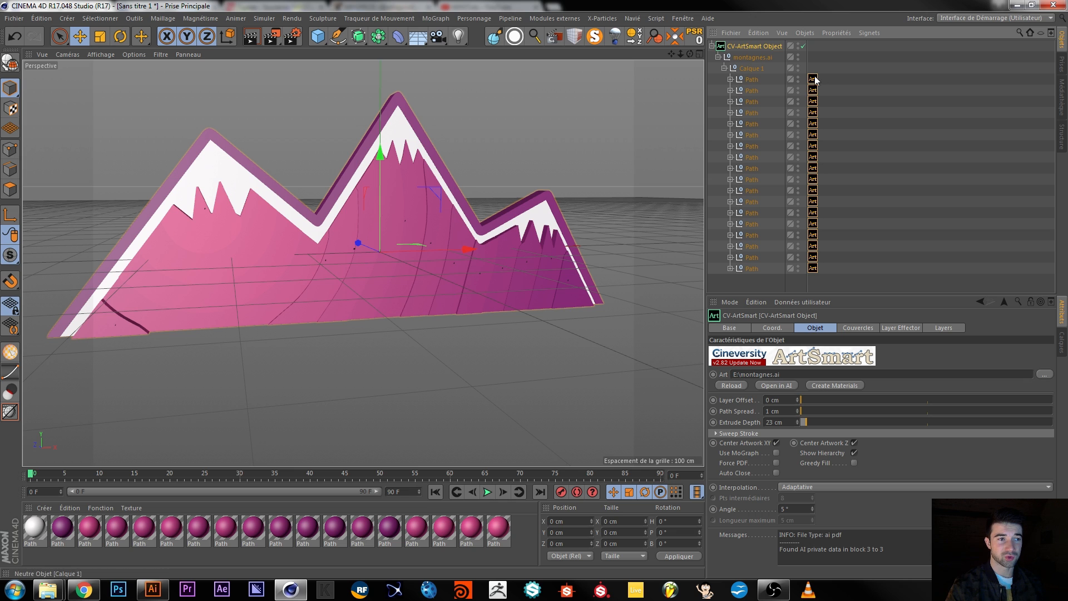
click(730, 79)
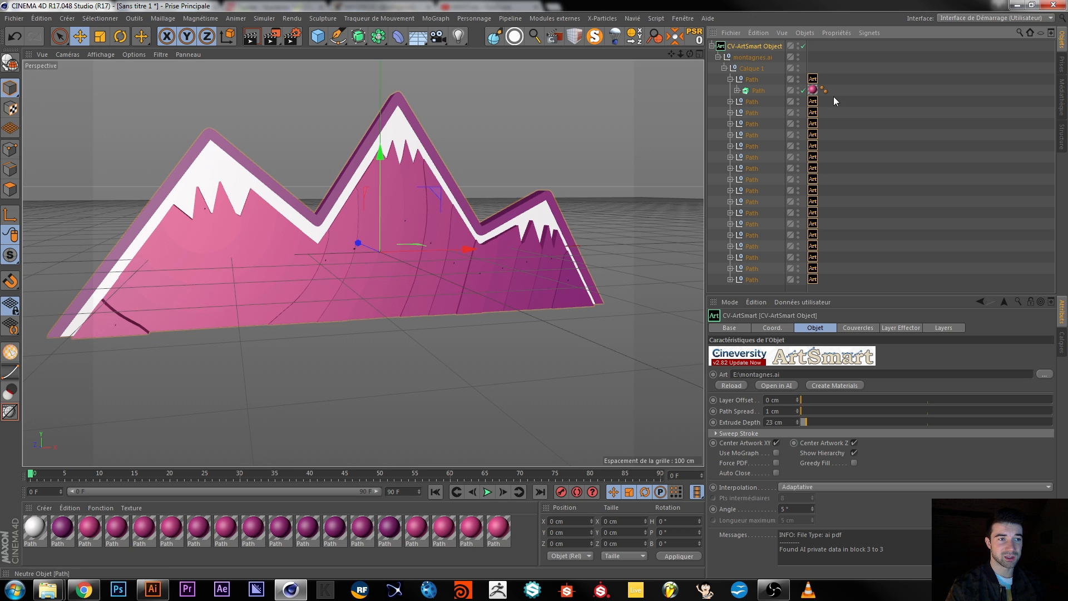
click(736, 90)
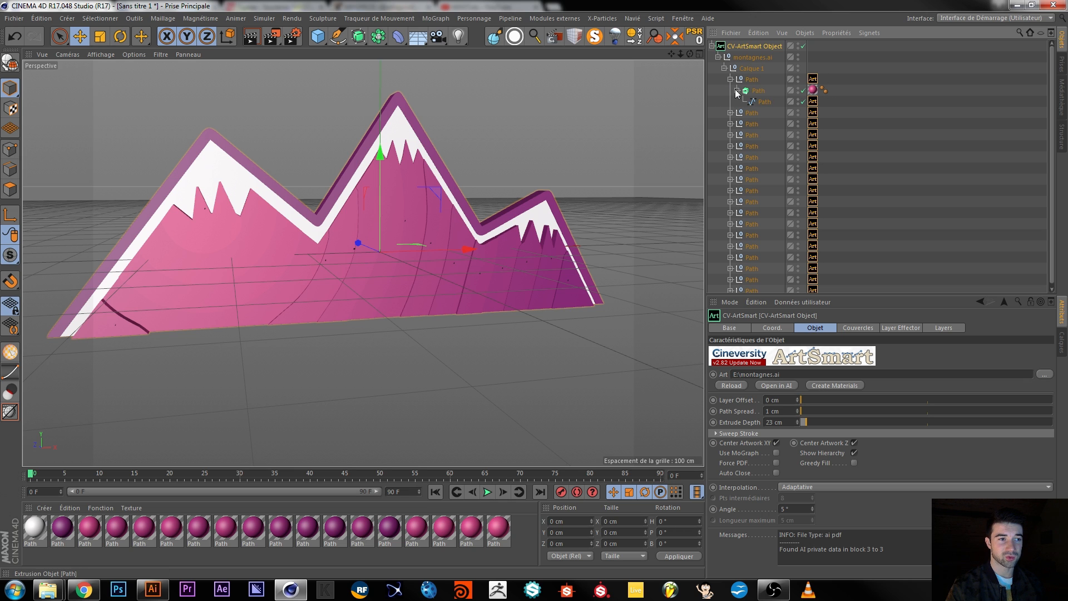
click(762, 102)
click(718, 57)
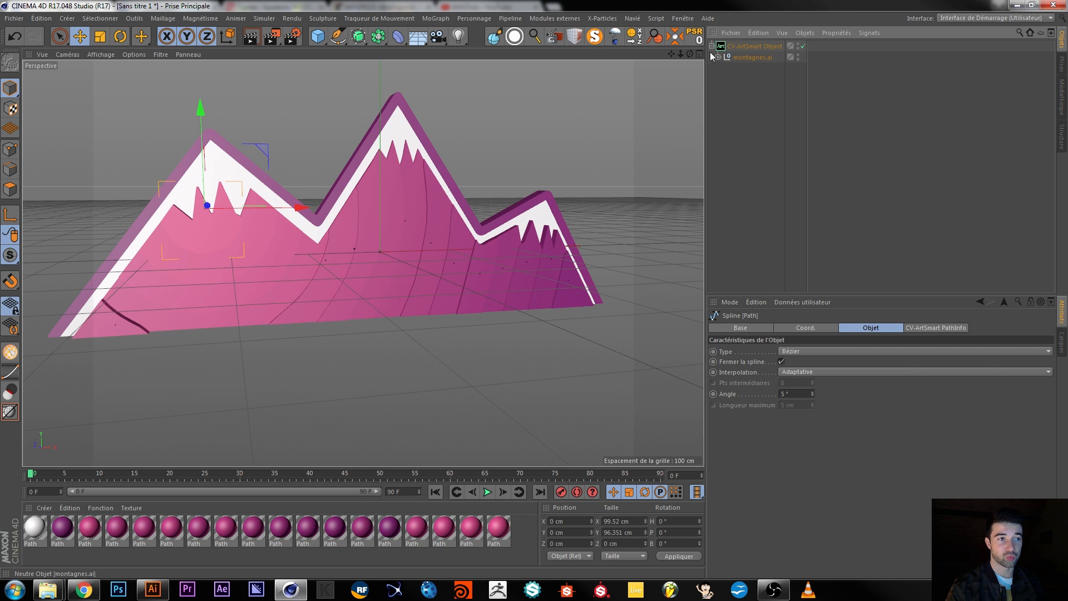
click(712, 46)
Step: Make the CV-ArtSmart object editable, undo the conversion and turn Show Hierarchy back off
click(723, 48)
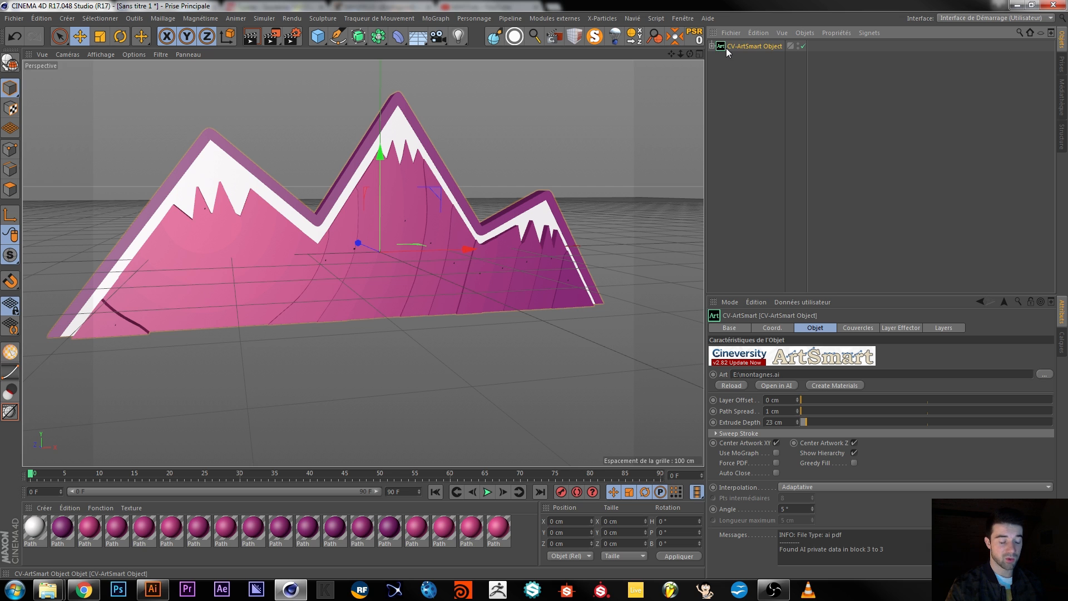
key(c)
click(712, 46)
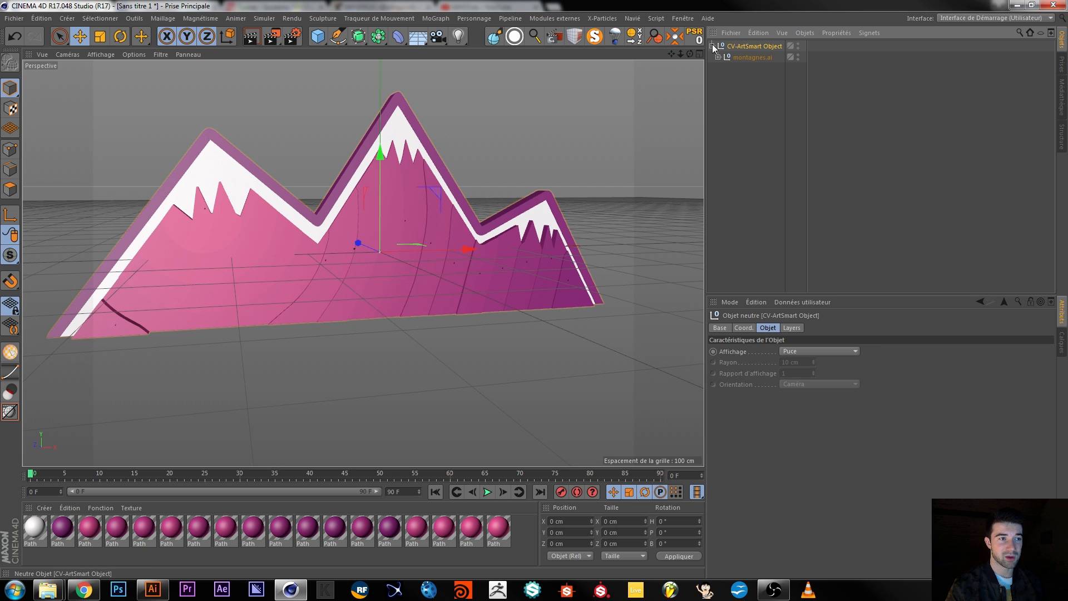
click(718, 57)
key(ctrl+z)
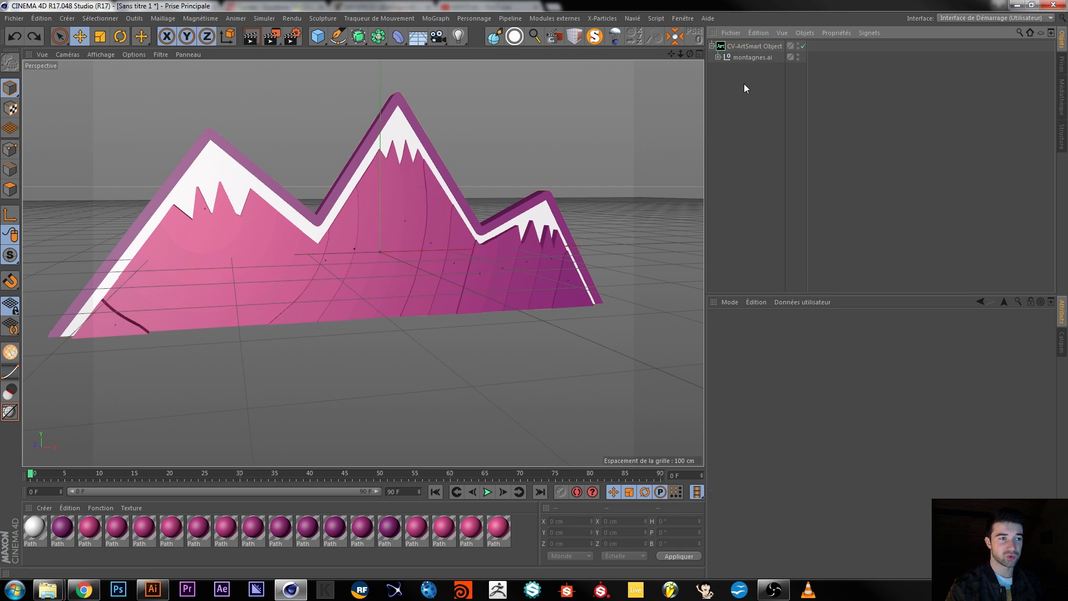
click(743, 47)
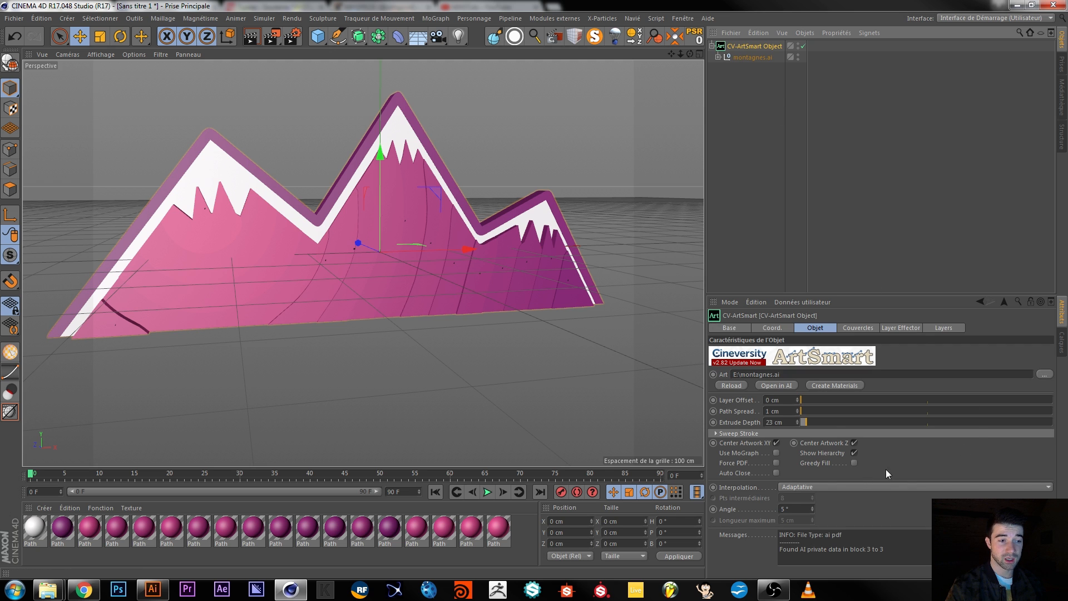
click(855, 452)
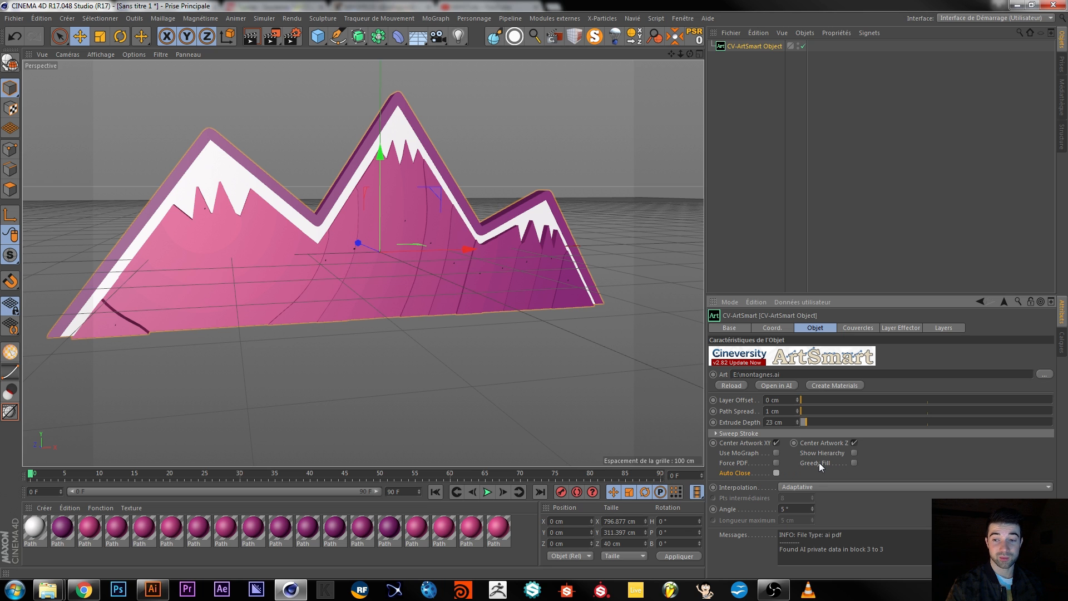
Step: Increase the Path Spread of the CV-ArtSmart object to 23 cm and view the separated layers from the side
alt+drag(435, 292, 413, 280)
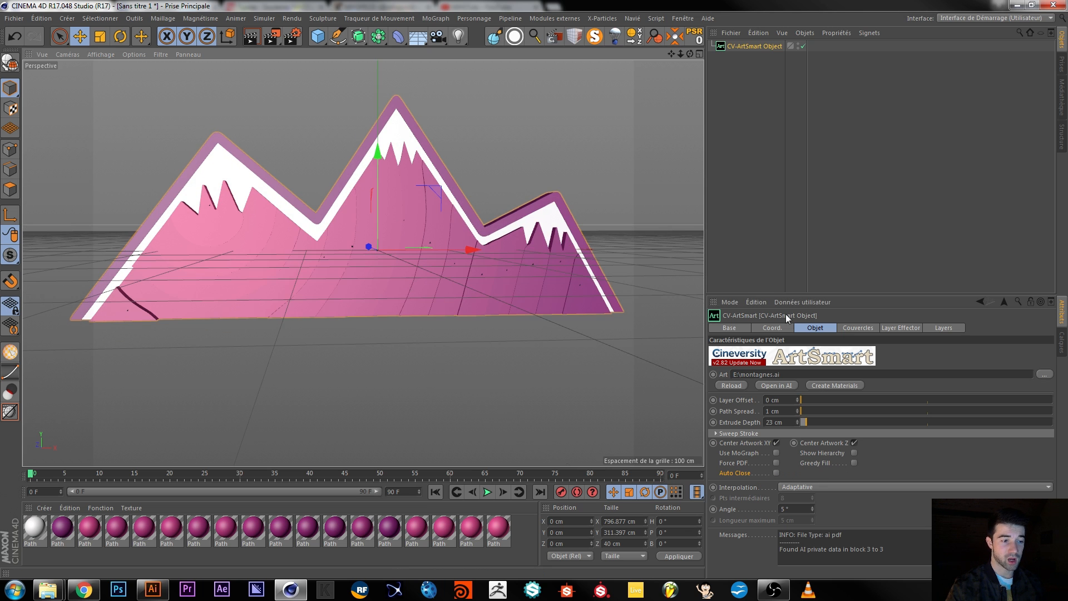
scroll(507, 234, up, 3)
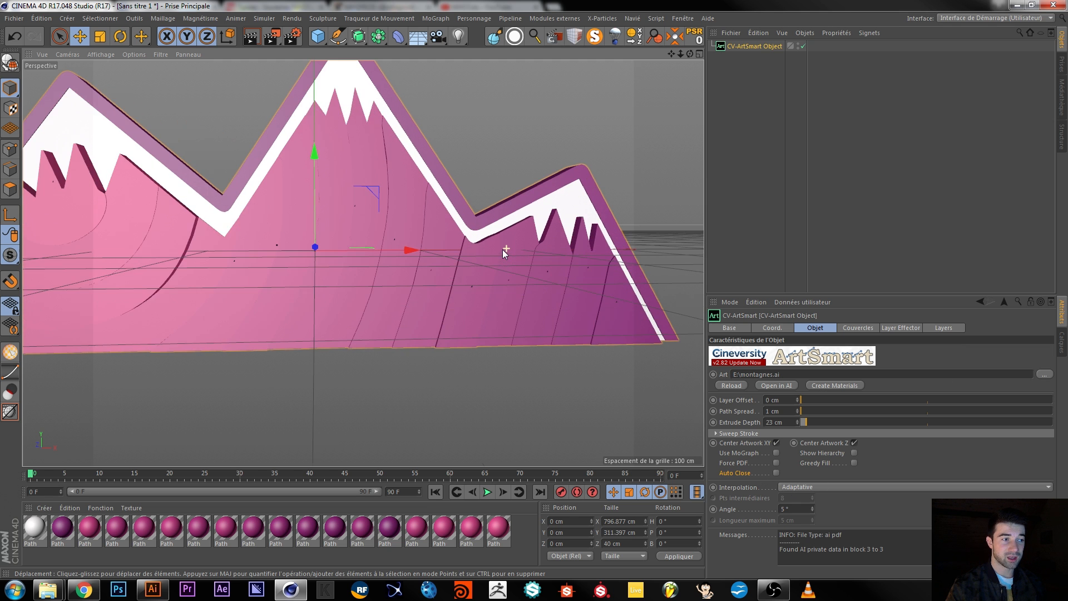
scroll(503, 253, down, 3)
drag(801, 415, 807, 413)
alt+drag(562, 297, 478, 293)
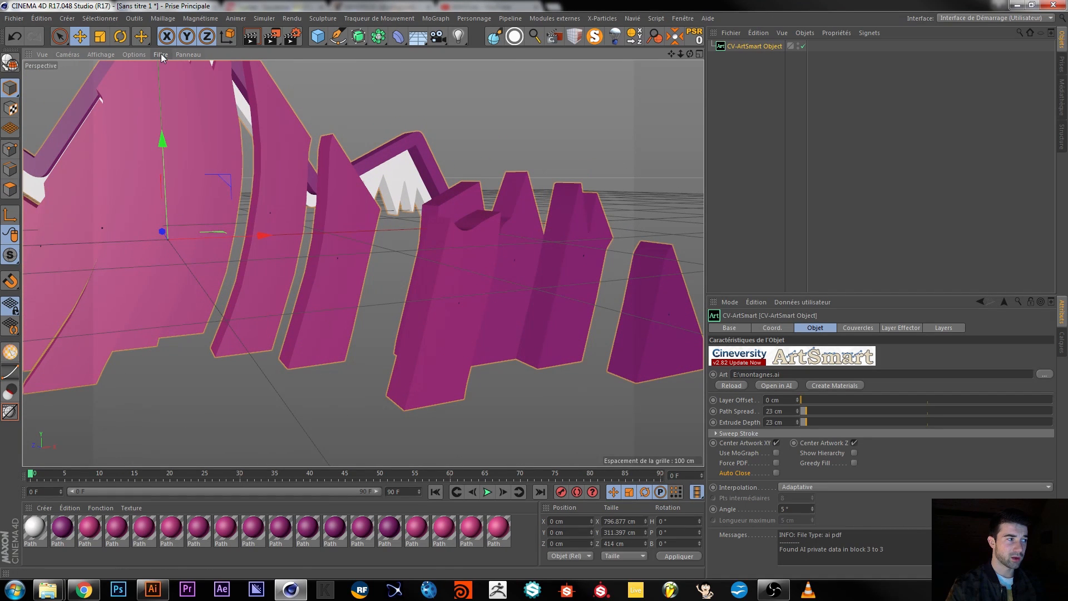
Step: Hide the grid in the perspective viewport through the display filter
click(10, 412)
click(10, 412)
click(167, 54)
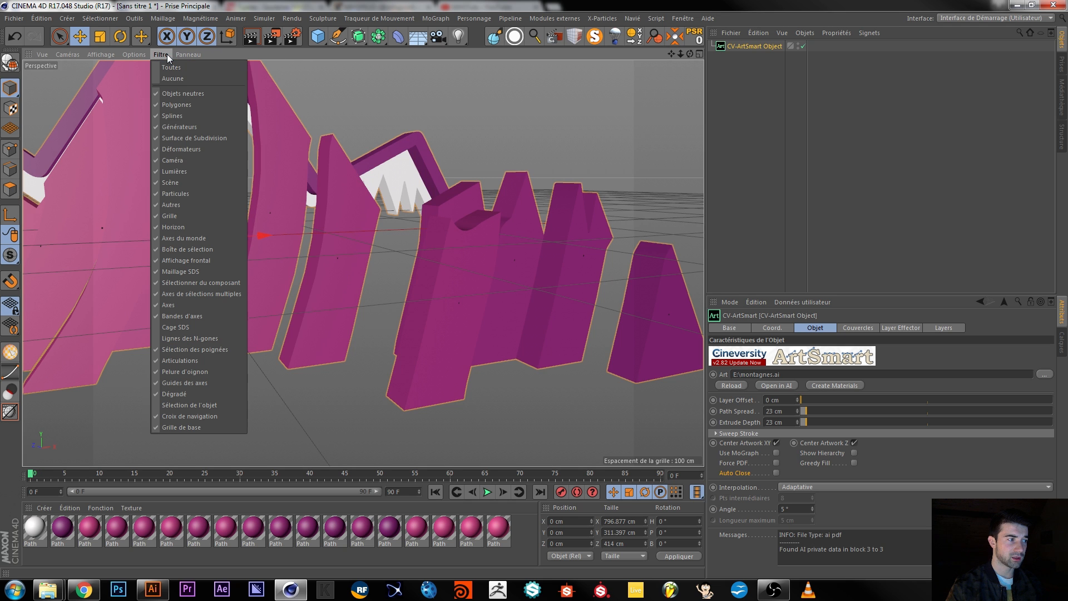
click(177, 216)
Step: Try the Naturelle interpolation on the artwork's paths and return it to Adaptative
alt+drag(497, 322, 415, 295)
scroll(427, 285, up, 3)
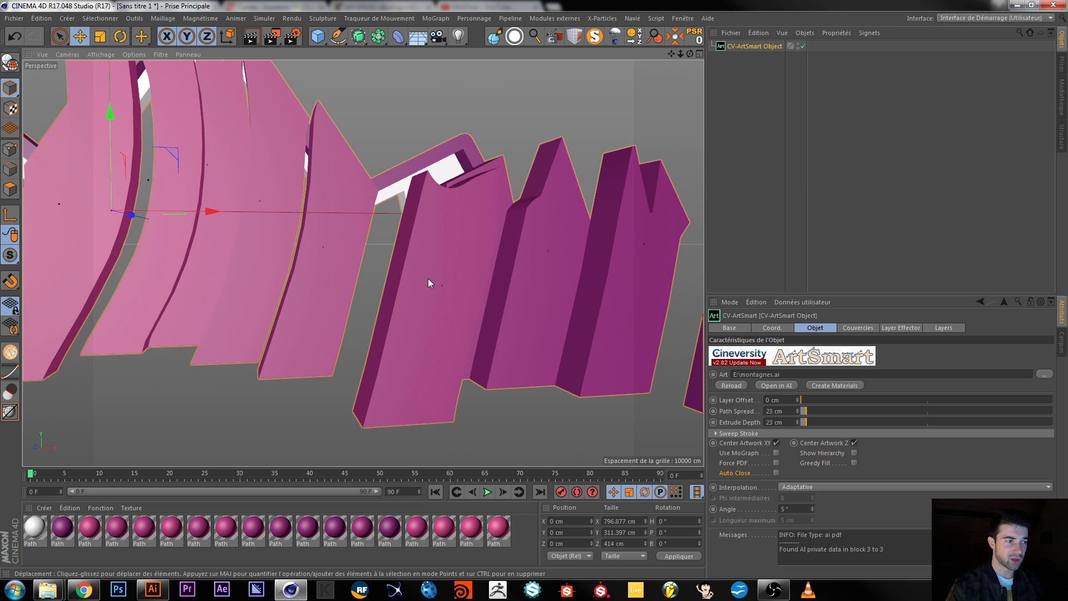
click(797, 487)
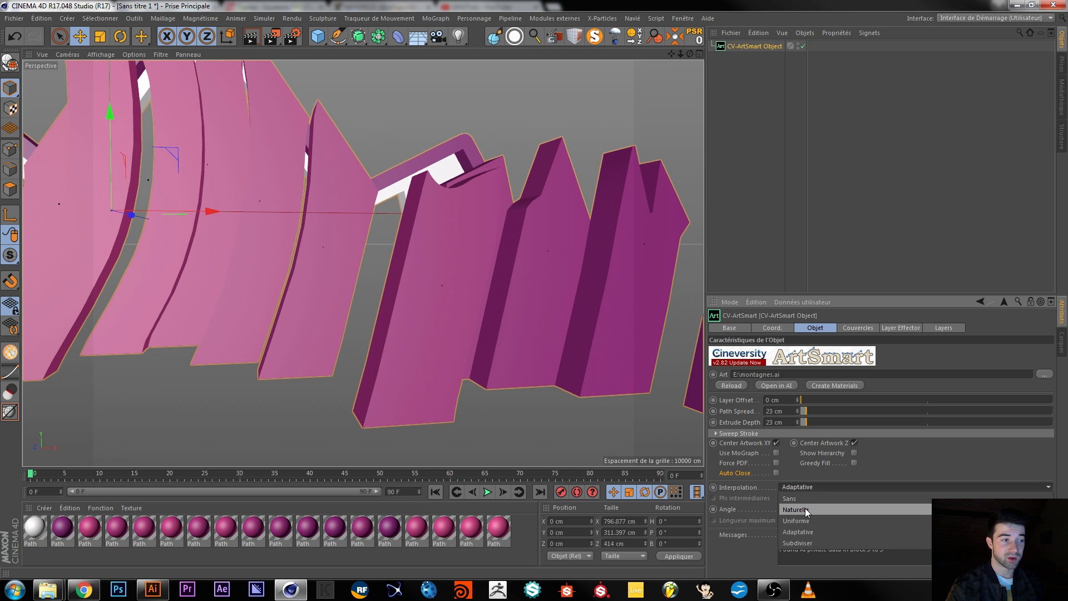
click(807, 510)
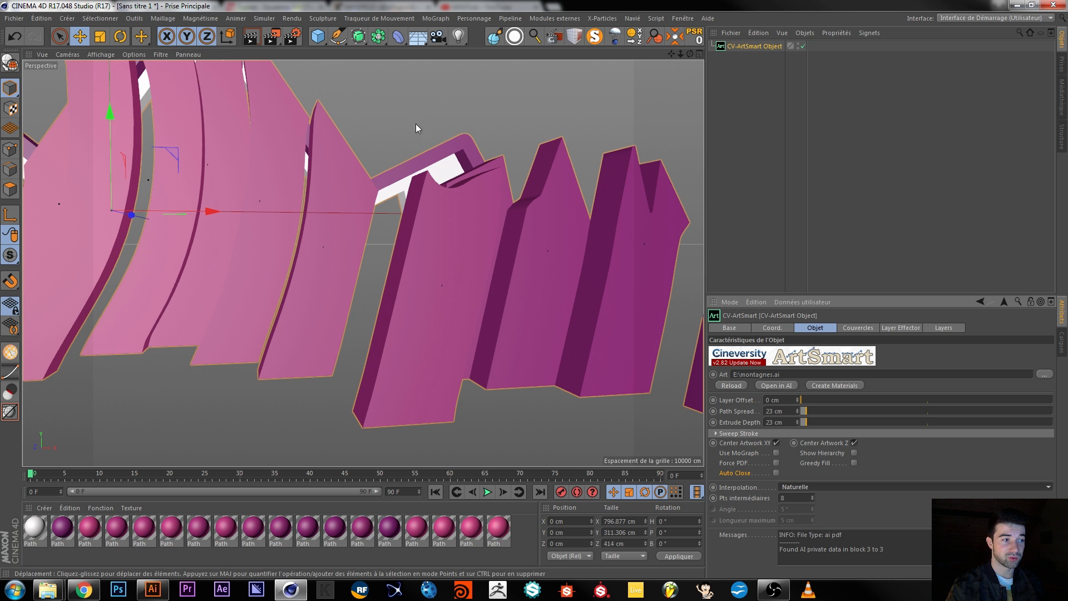
click(816, 486)
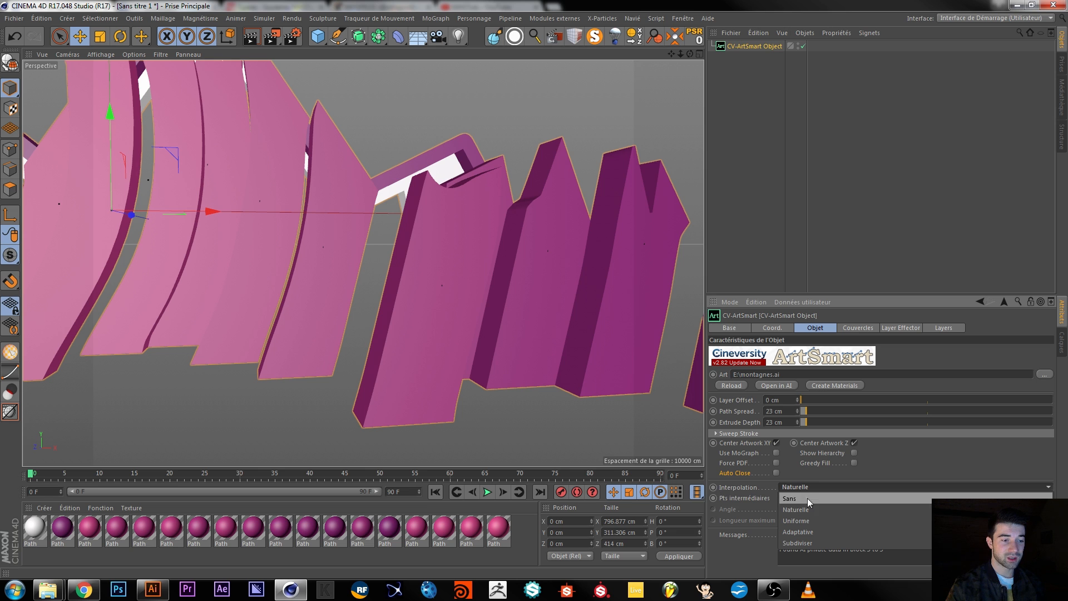
click(806, 531)
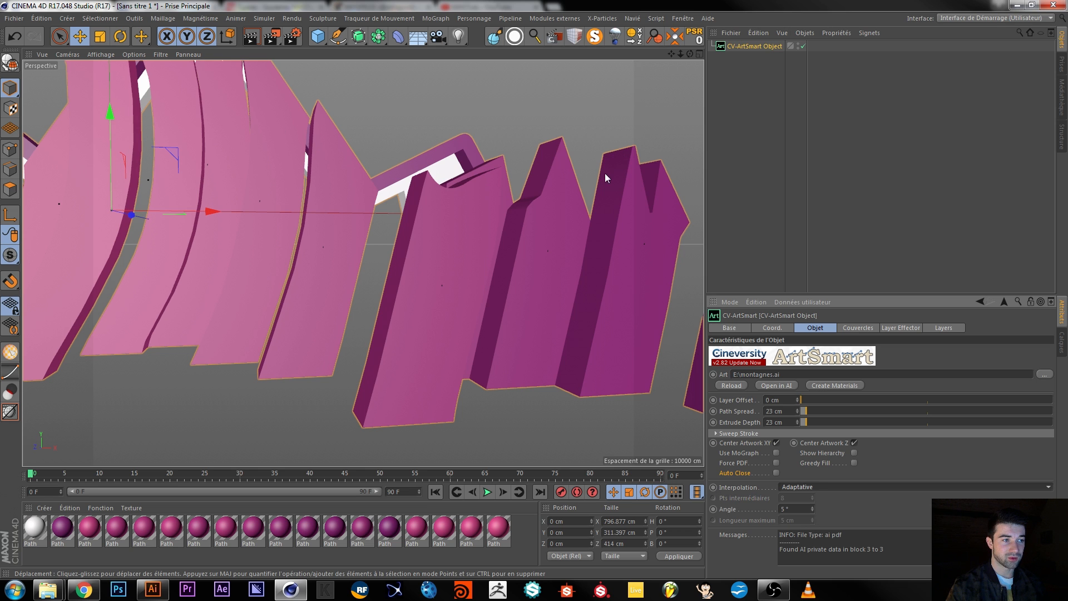
Step: Try the Subdiviser and Uniforme interpolations on the artwork's paths, then settle on Naturelle
click(792, 489)
click(800, 544)
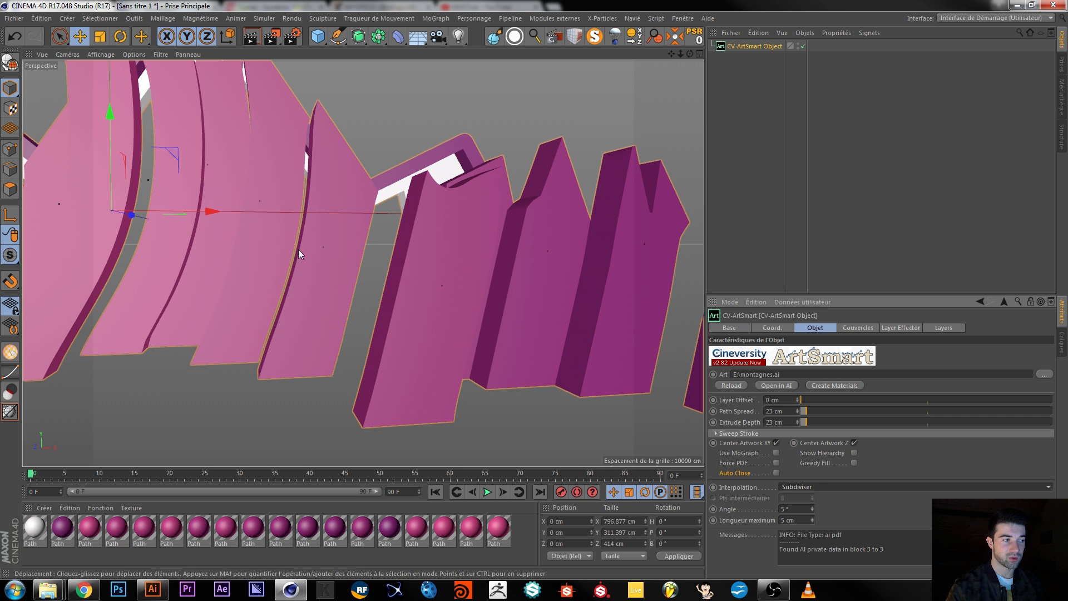
click(813, 486)
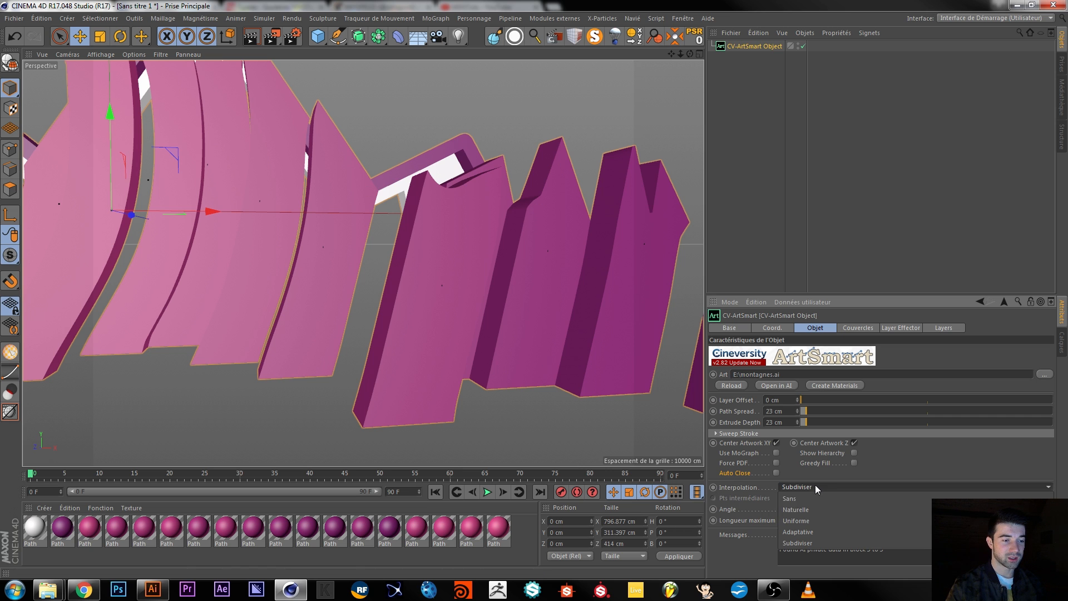
click(809, 517)
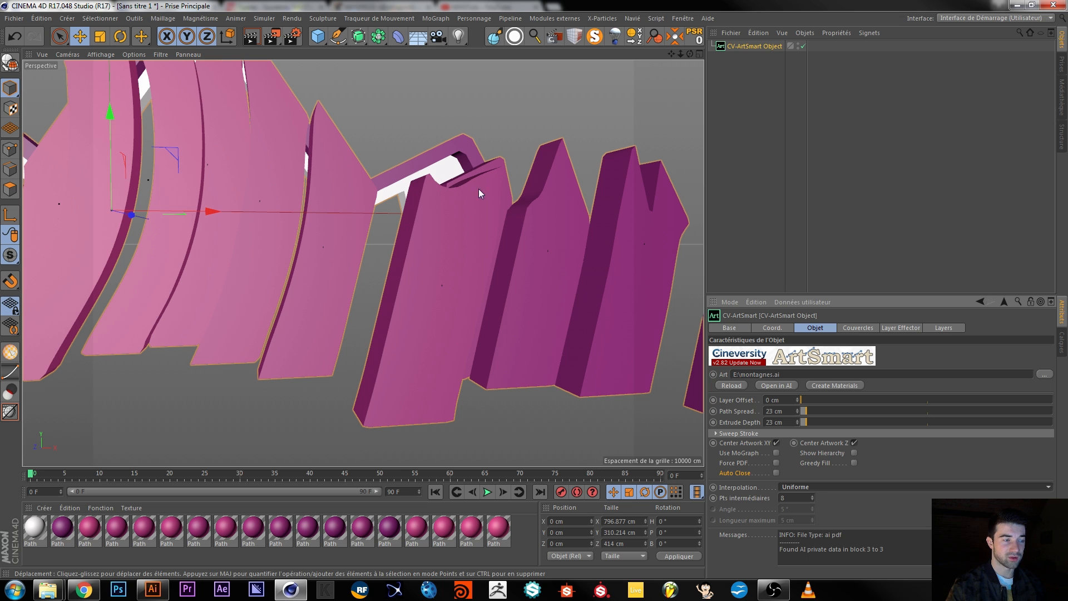
click(810, 489)
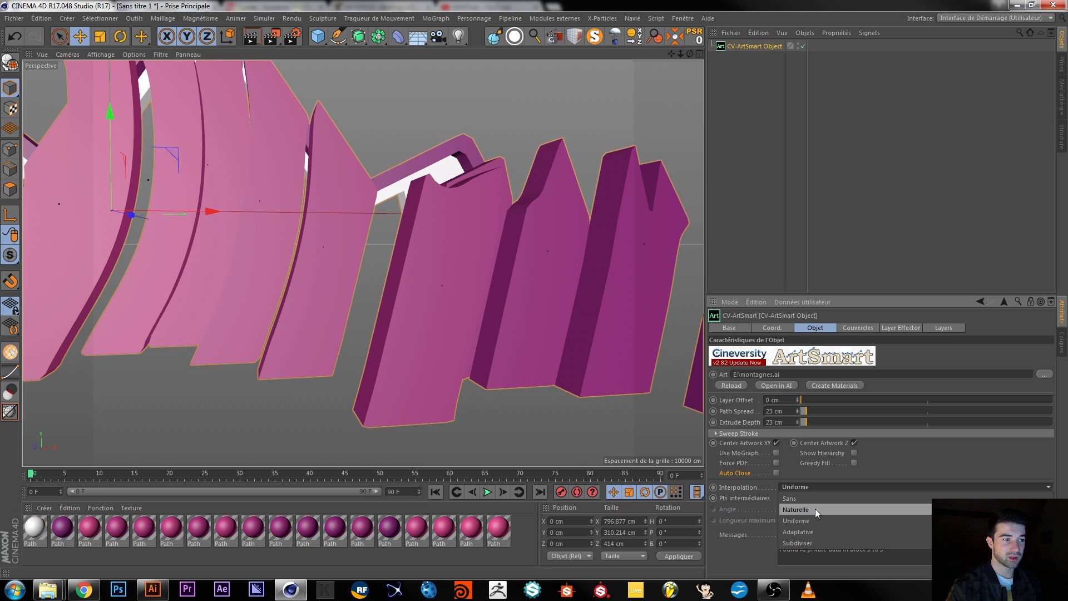
click(815, 509)
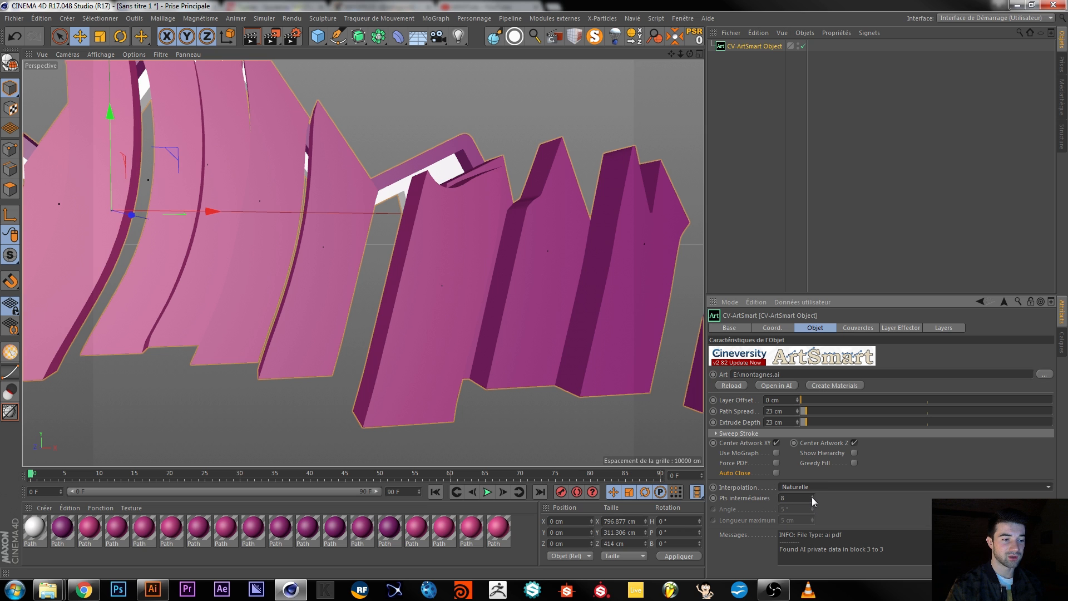
Step: Reduce the artwork's Path Spread to 0 cm, then raise it to 12 cm
alt+right_drag(374, 236, 256, 226)
alt+drag(363, 263, 412, 279)
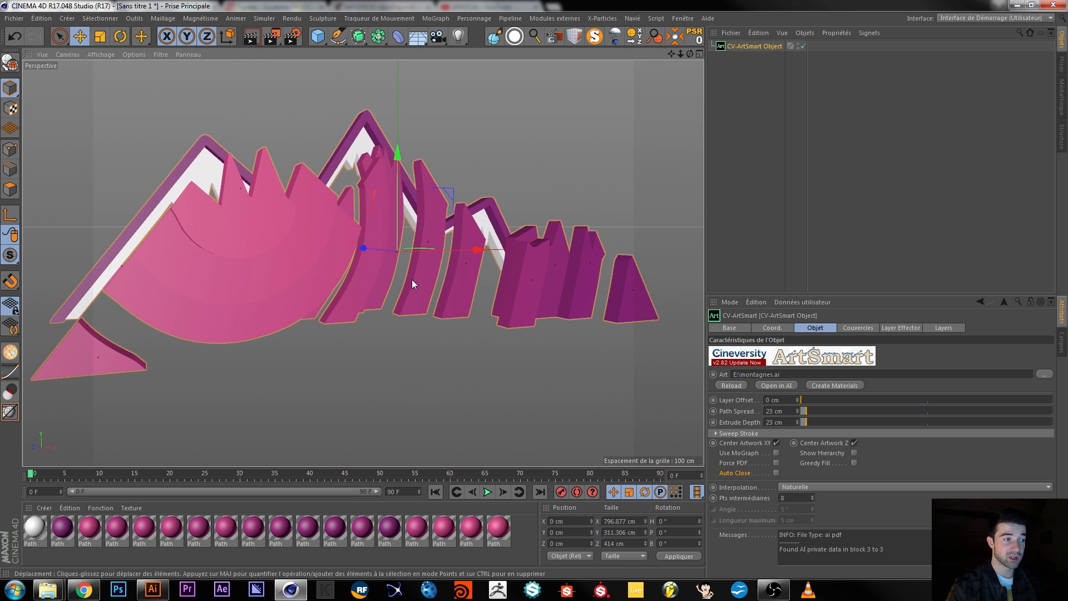
mouse_move(805, 411)
mouse_down()
mouse_move(887, 418)
mouse_move(799, 406)
mouse_up()
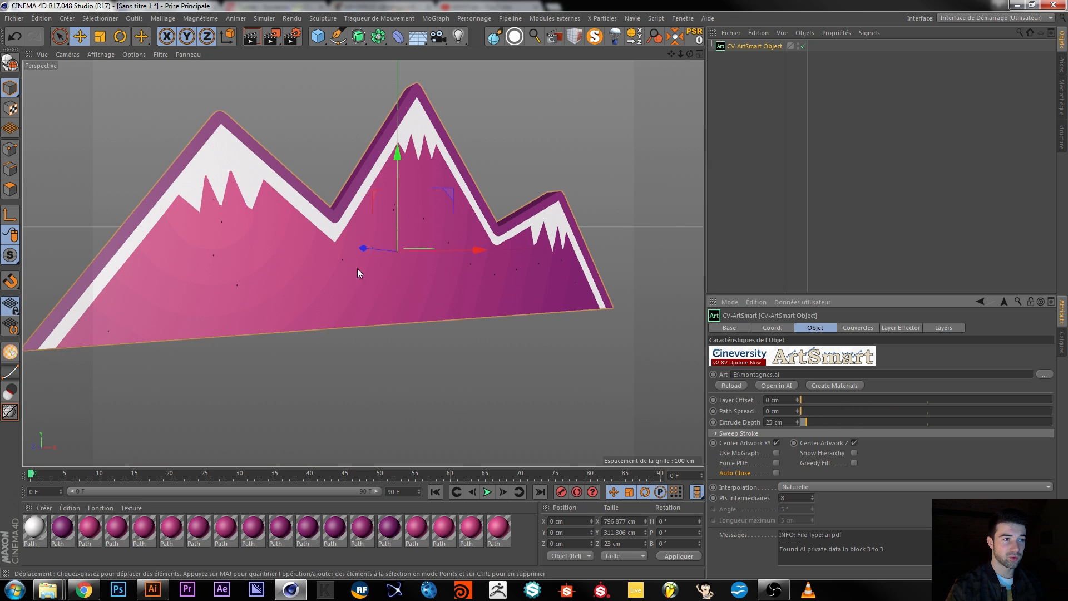
mouse_move(397, 273)
alt+mouse_down()
mouse_move(369, 276)
mouse_move(405, 279)
mouse_move(388, 274)
alt+mouse_up()
drag(802, 411, 804, 414)
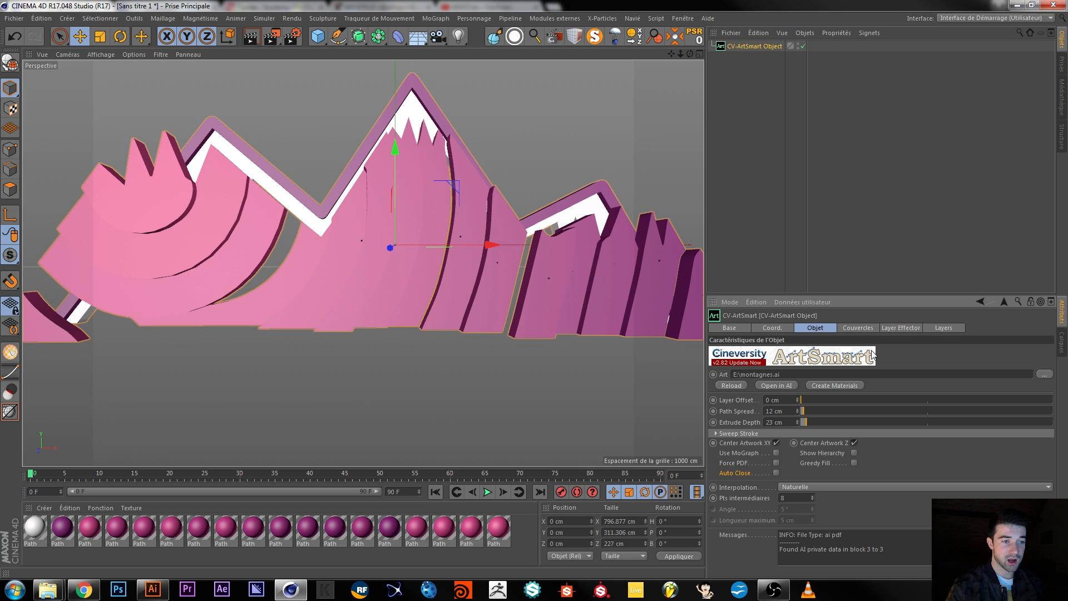
Step: Compare the CV-ArtSmart object's general settings with its cap and rounding settings, ending on the cap settings
click(860, 328)
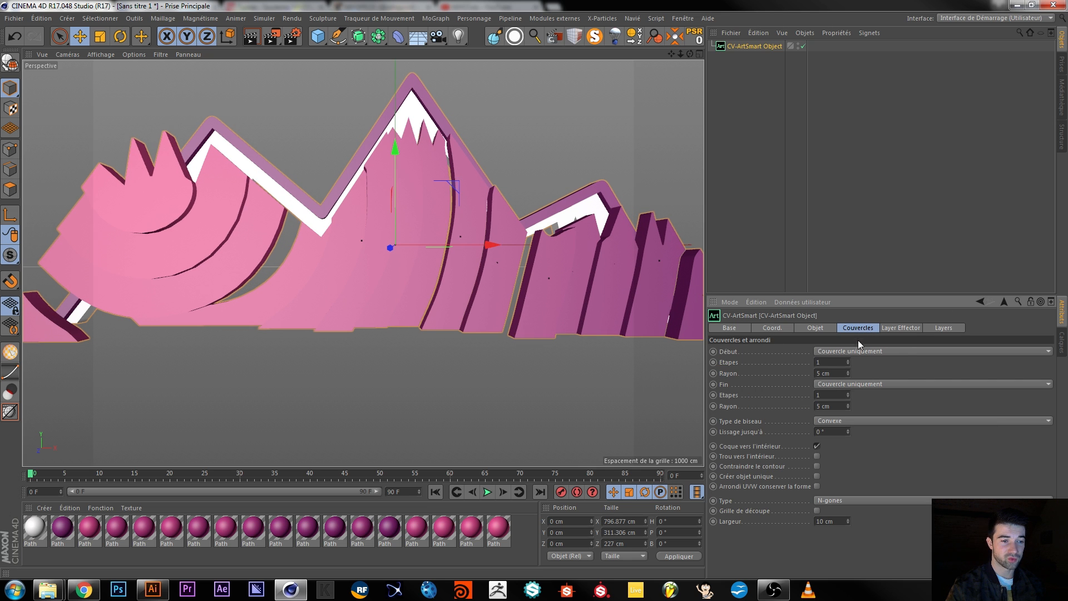
click(818, 328)
click(857, 328)
click(833, 328)
click(842, 331)
click(822, 328)
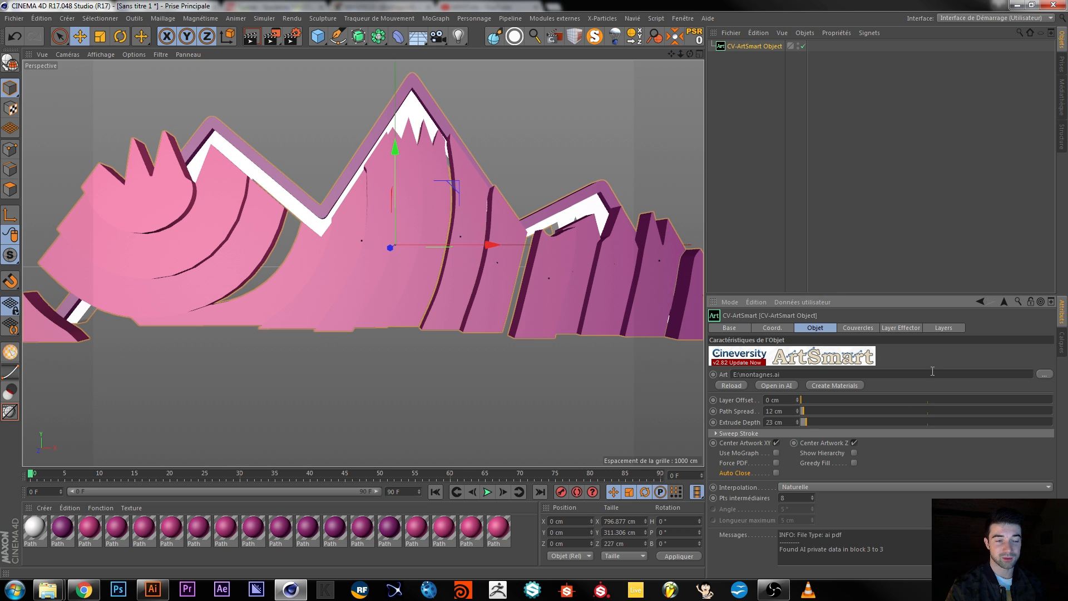
click(853, 327)
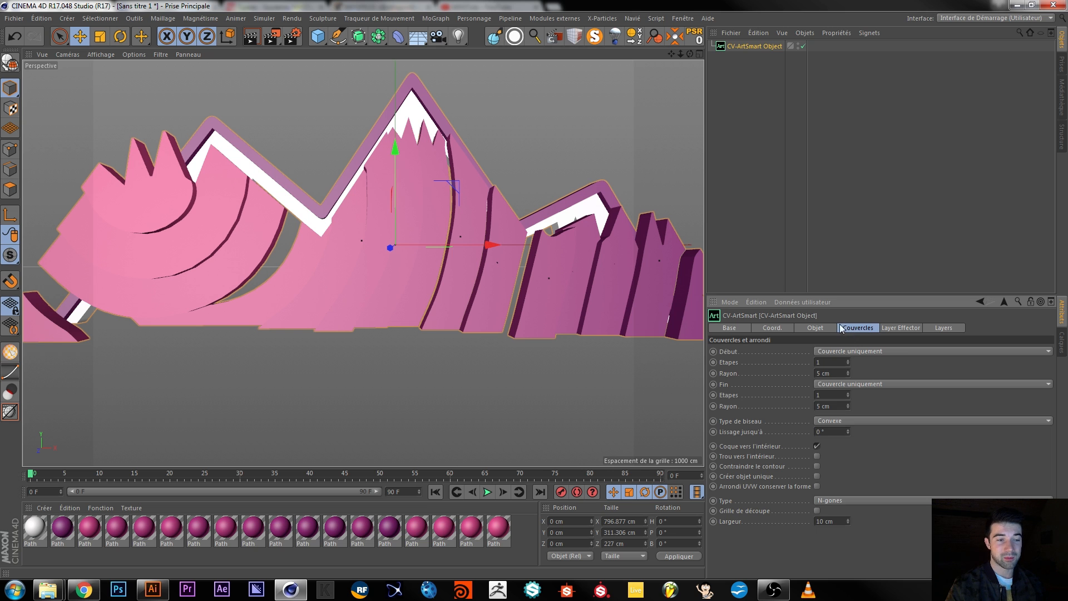
Step: Set the artwork's start cap to Couvercle et biseau with a 0.1 cm radius
click(815, 327)
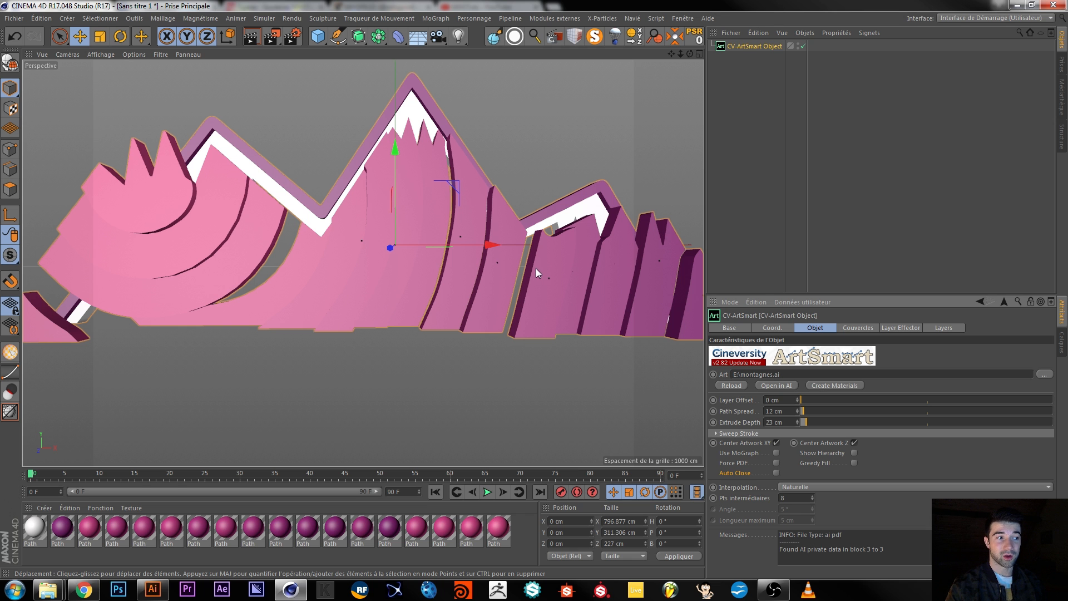
alt+drag(376, 256, 400, 277)
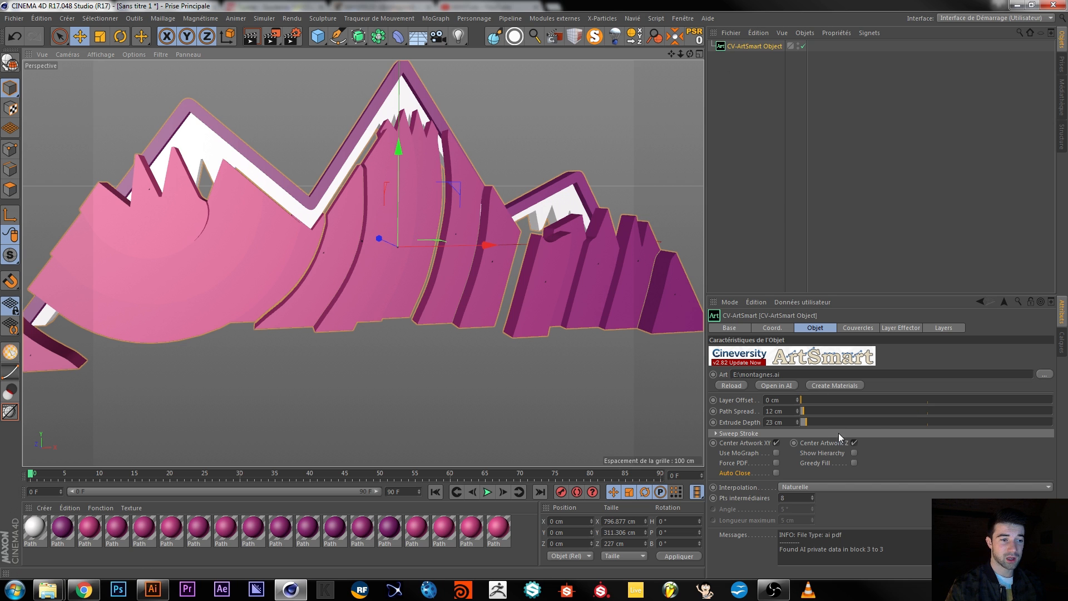
click(855, 329)
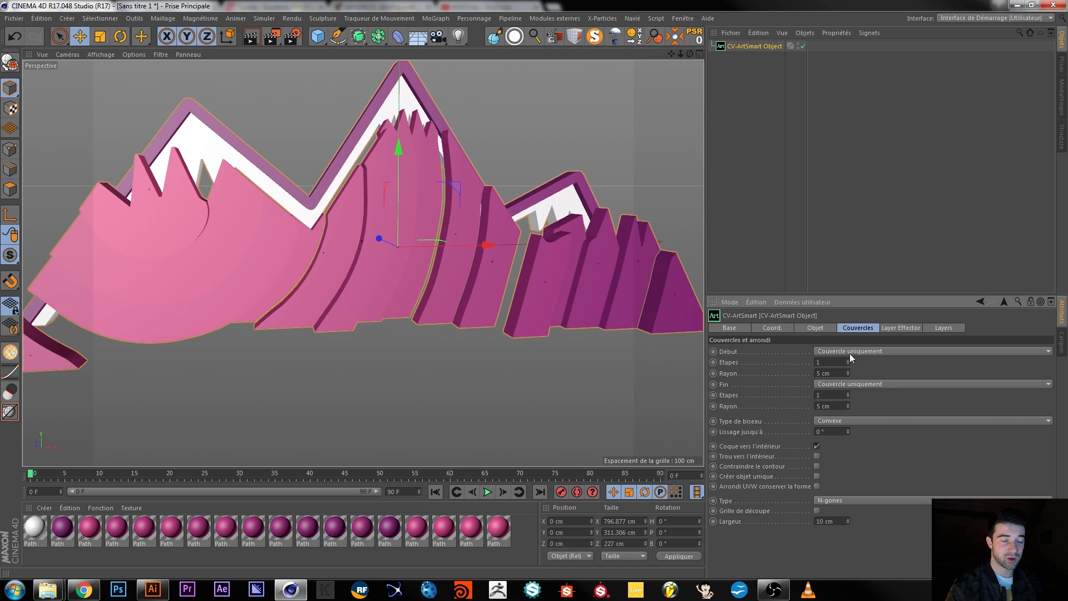
click(849, 352)
click(850, 392)
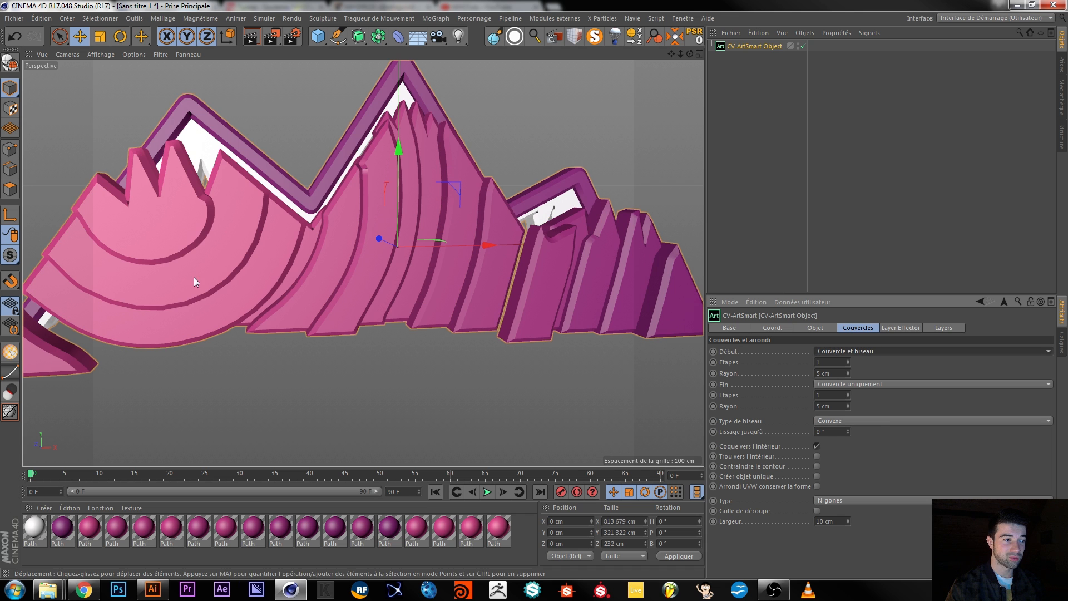
drag(846, 373, 846, 417)
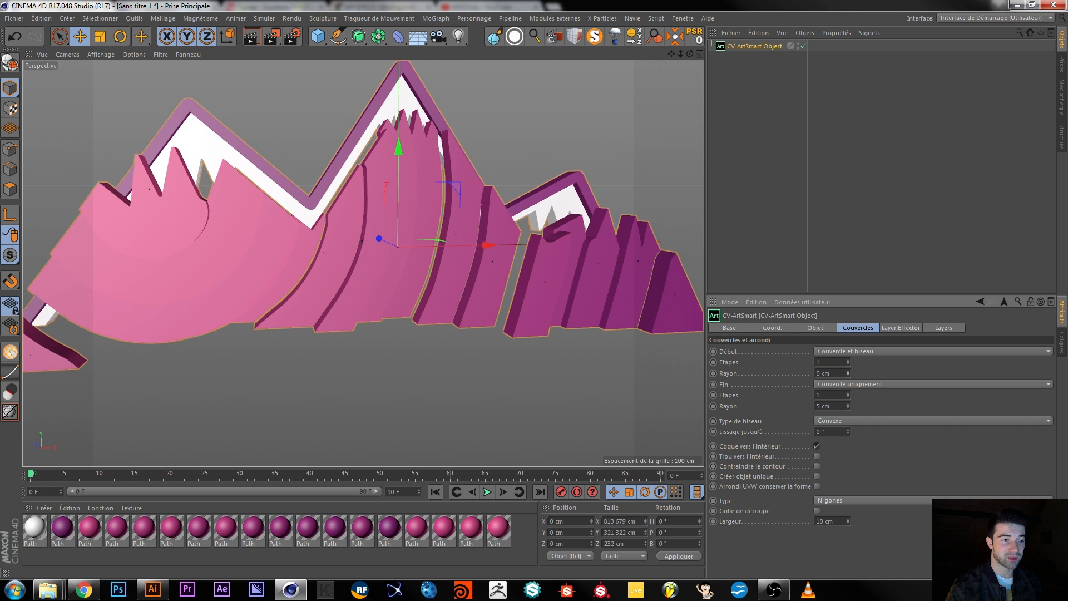
click(826, 373)
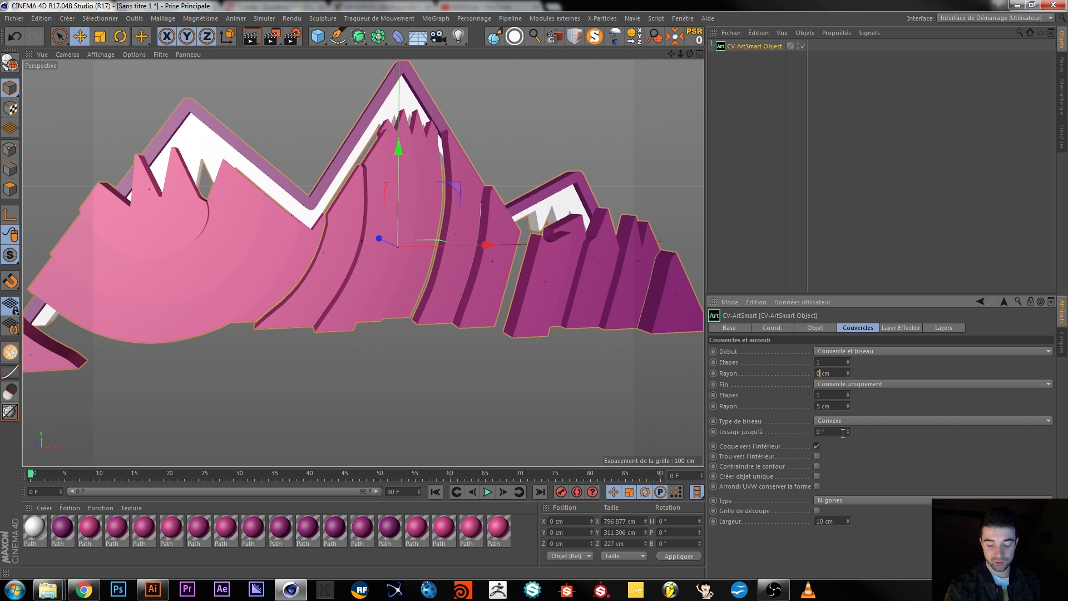
text(.1)
key(Return)
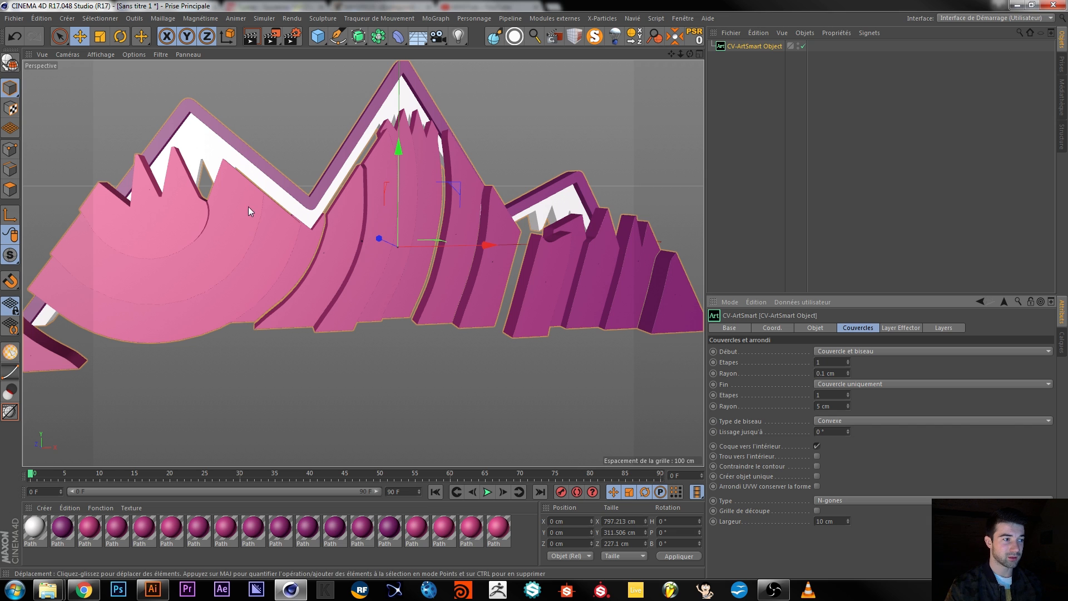
Step: Set the artwork's end cap to Couvercle et biseau with a 0.1 cm radius
click(839, 386)
click(849, 429)
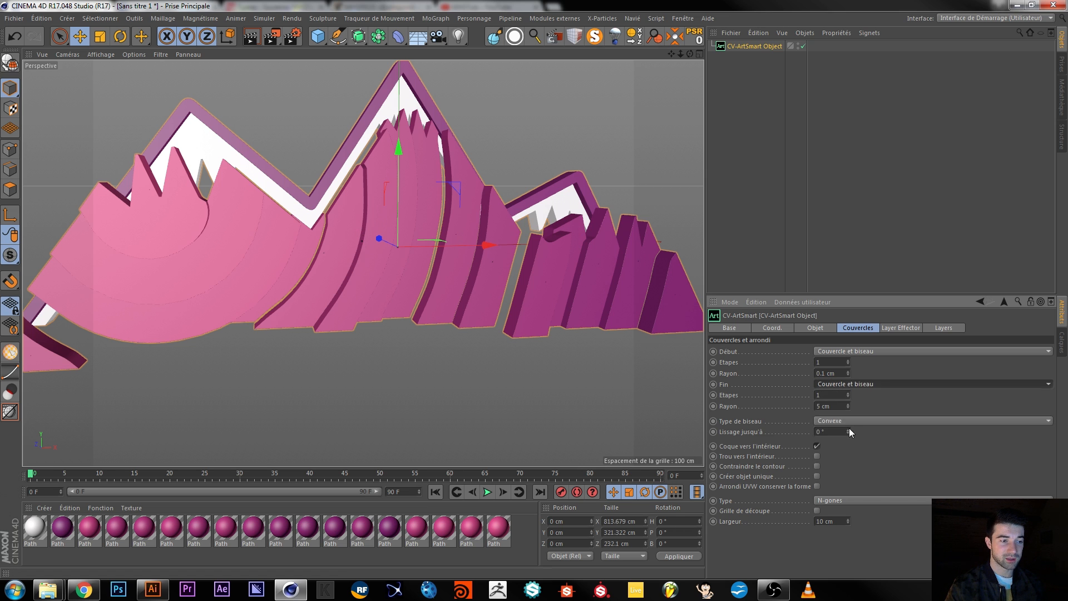
drag(823, 405, 715, 409)
text(0.1)
key(Return)
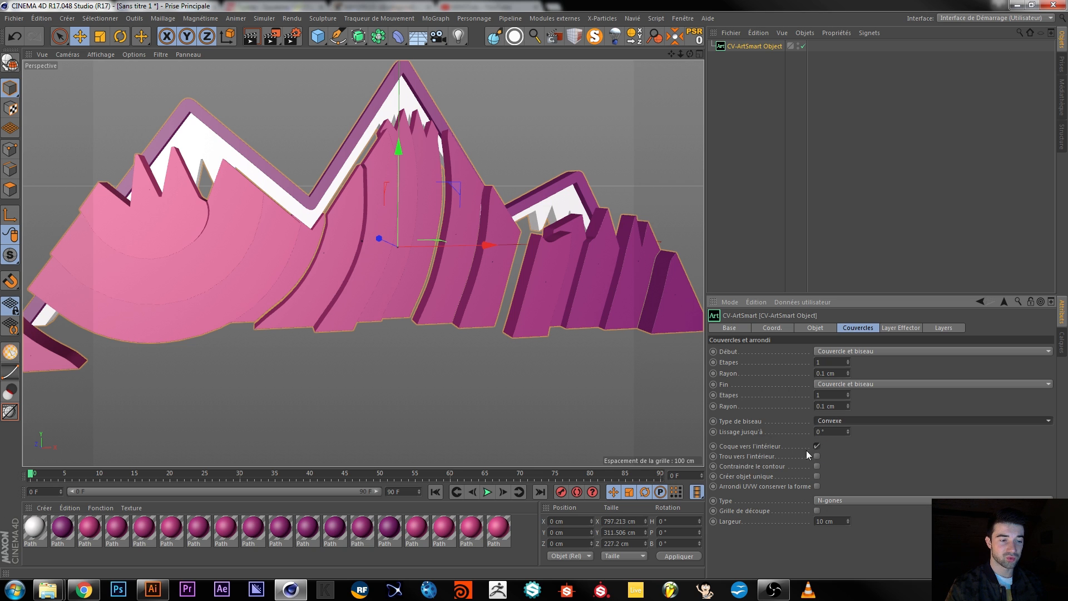
Step: Display polygon edge lines over the shaded model in the perspective view
mouse_move(402, 313)
alt+mouse_down()
mouse_move(385, 305)
mouse_move(412, 309)
mouse_move(402, 308)
alt+mouse_up()
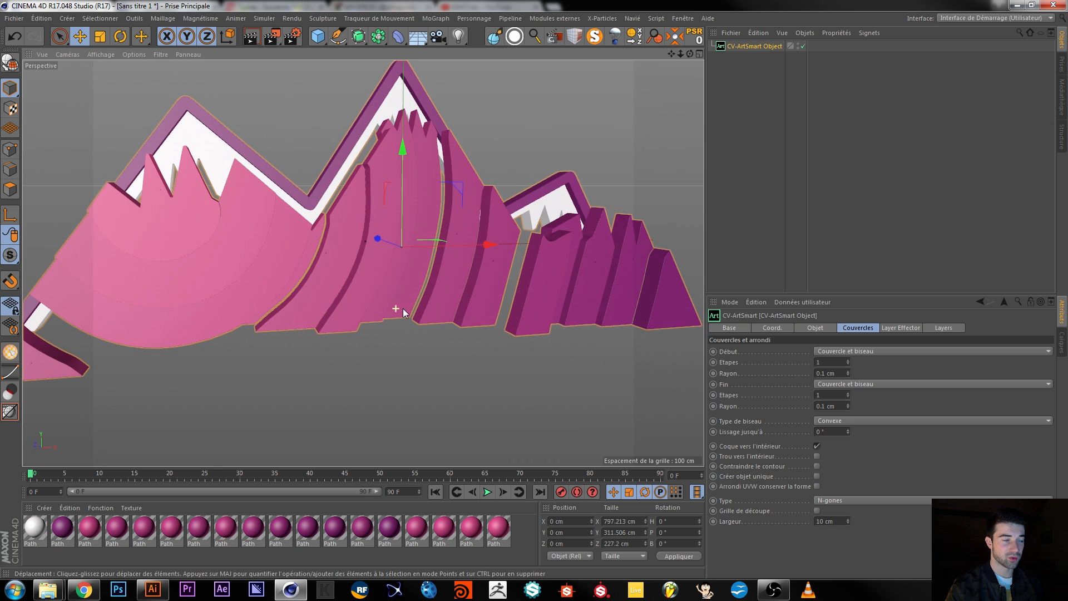
click(106, 49)
click(127, 78)
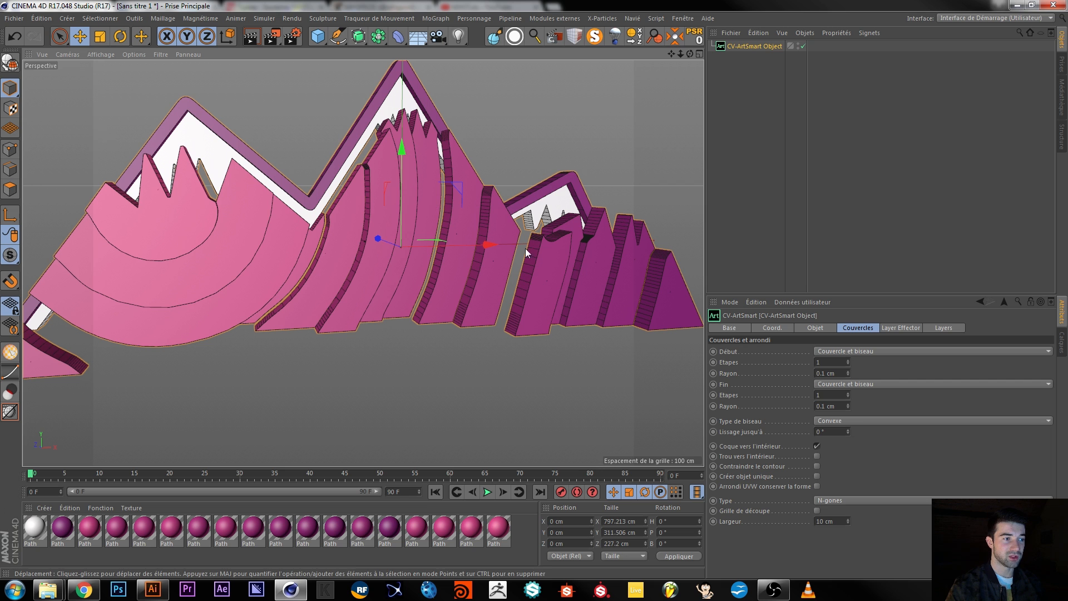
Step: Set the cap type to Quadrangles and enable Grille de découpe with a width of 4 cm
click(822, 503)
click(830, 526)
click(816, 511)
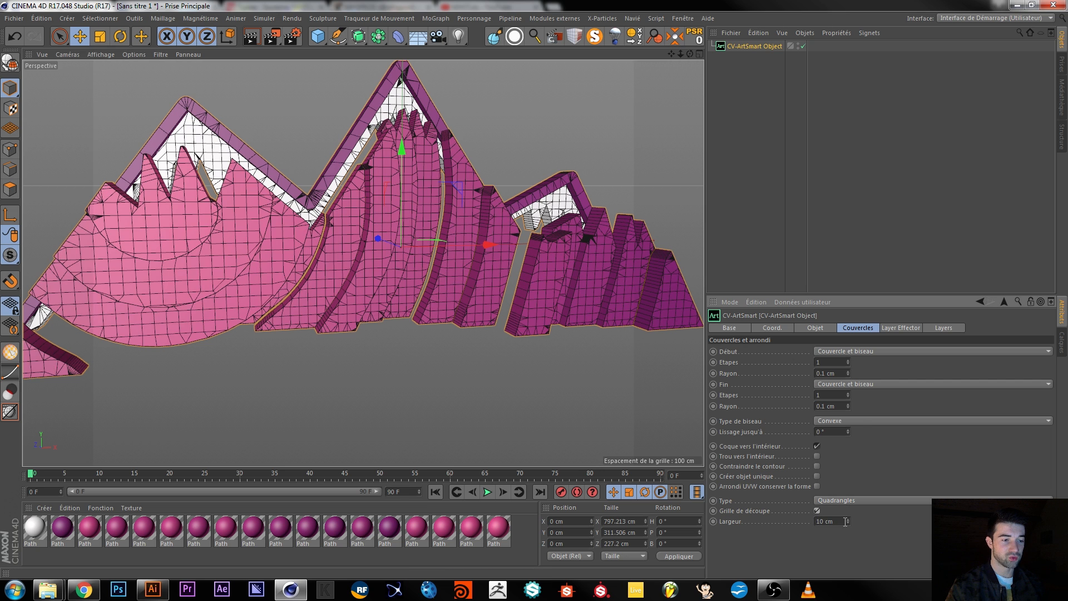
drag(848, 524, 848, 534)
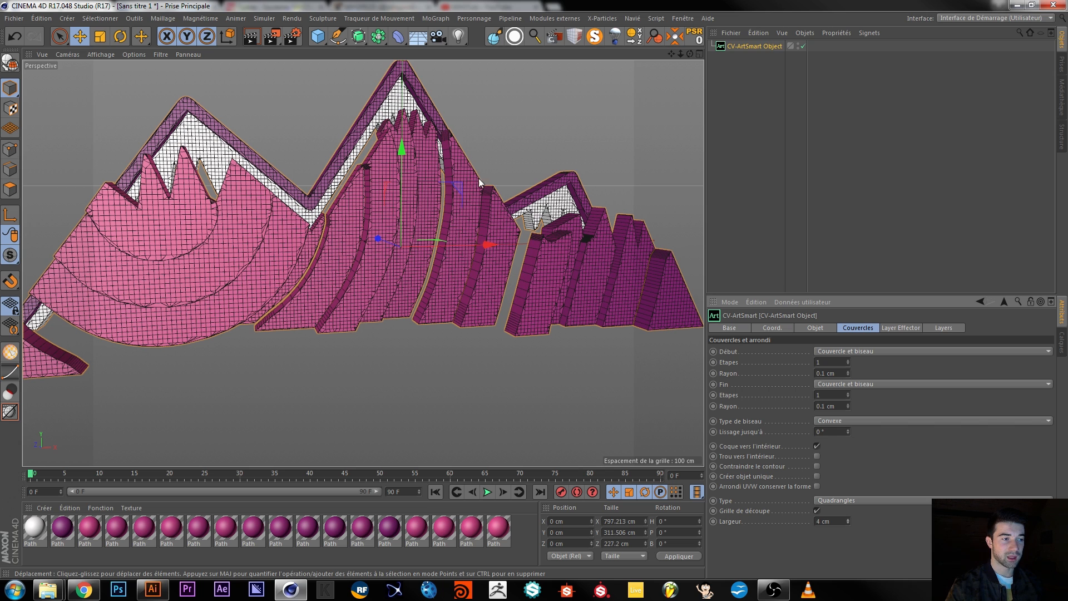
Step: Try the Triangles cap type on the gridded caps, then return it to Quadrangles
click(832, 500)
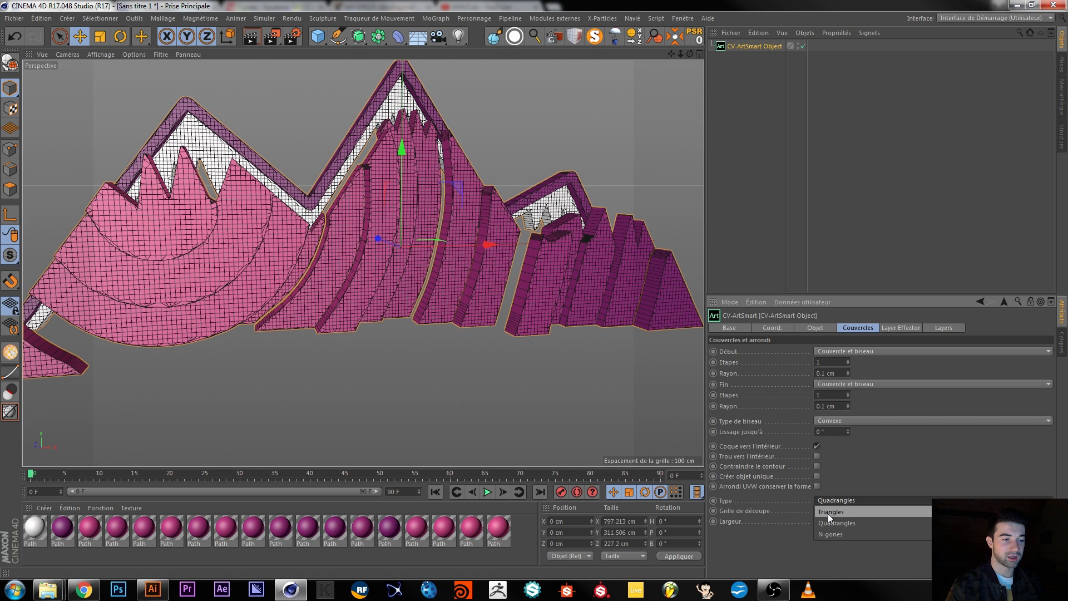
click(828, 512)
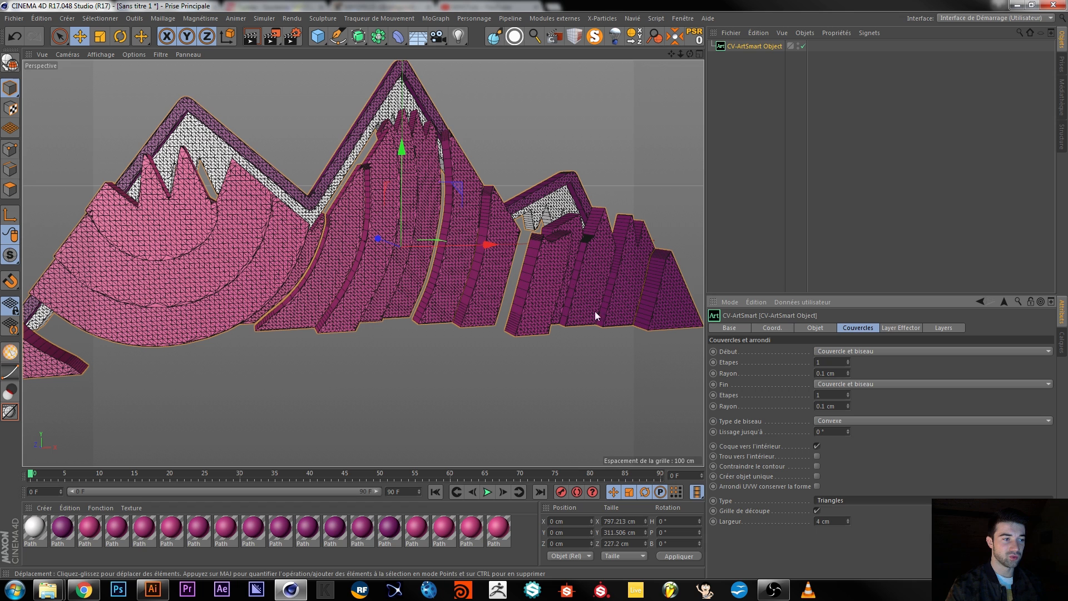
click(840, 498)
click(837, 512)
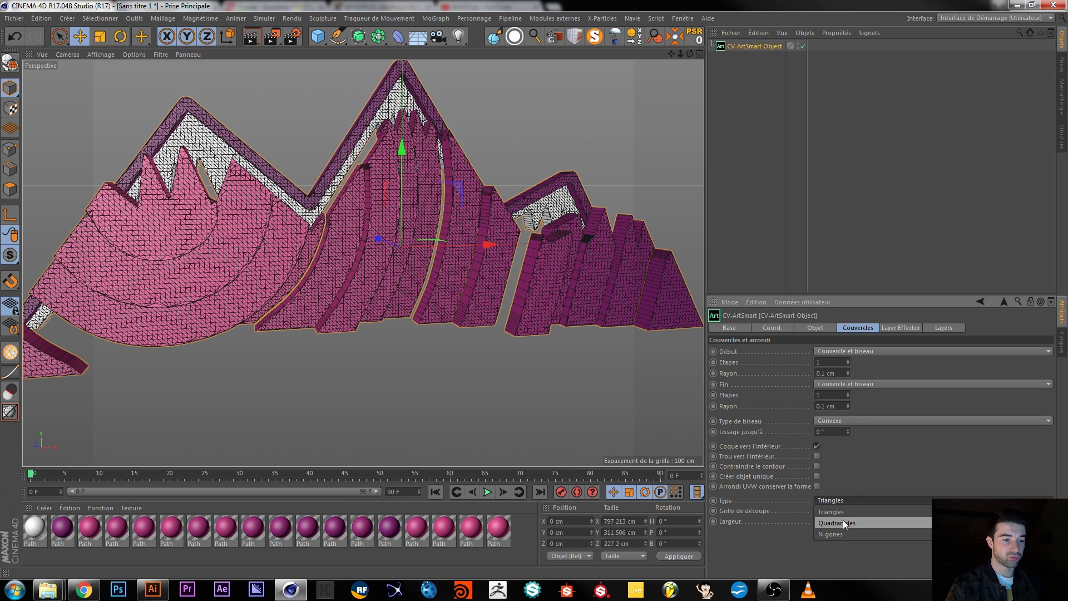
Step: Disable Grille de découpe on the caps and set the cap type to N-gones
click(816, 512)
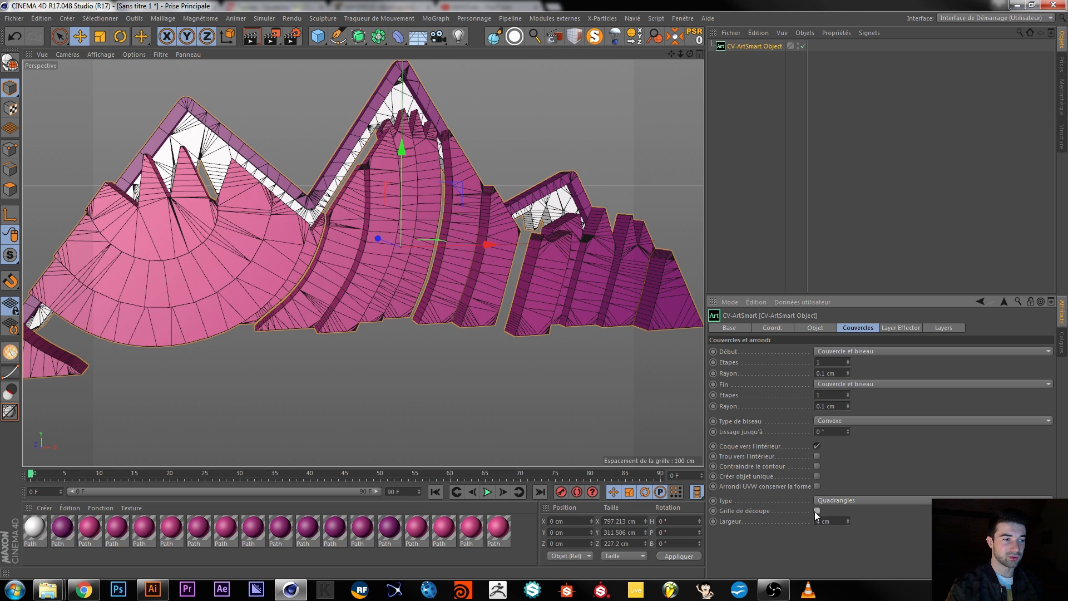
click(841, 502)
click(853, 521)
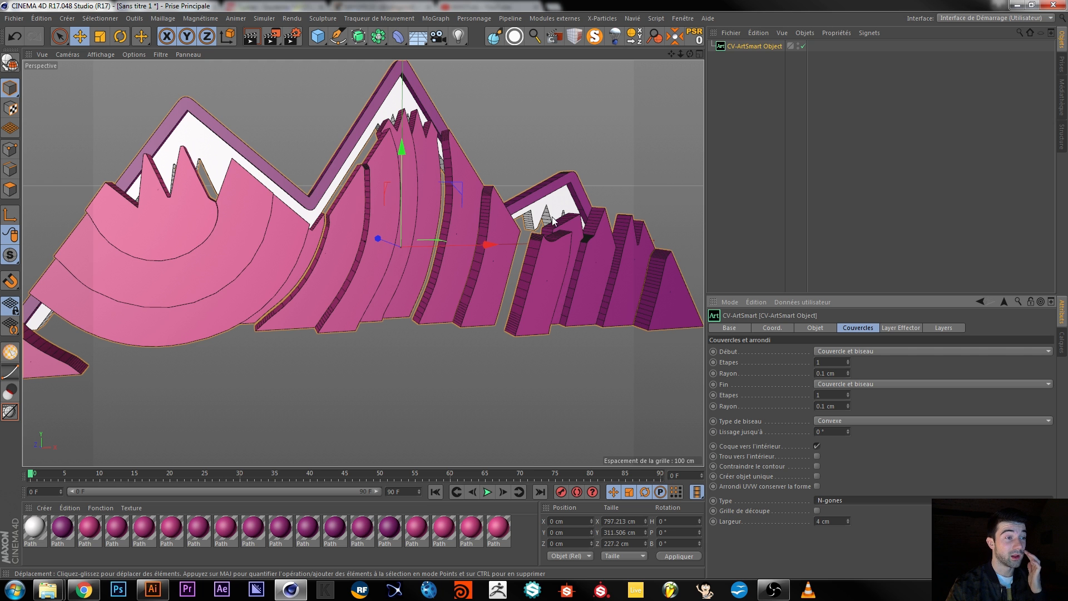
Step: Try lowering the intermediate points of the artwork's paths to 0, then undo the reduction
mouse_move(536, 305)
alt+mouse_down()
mouse_move(522, 299)
mouse_move(546, 308)
alt+mouse_up()
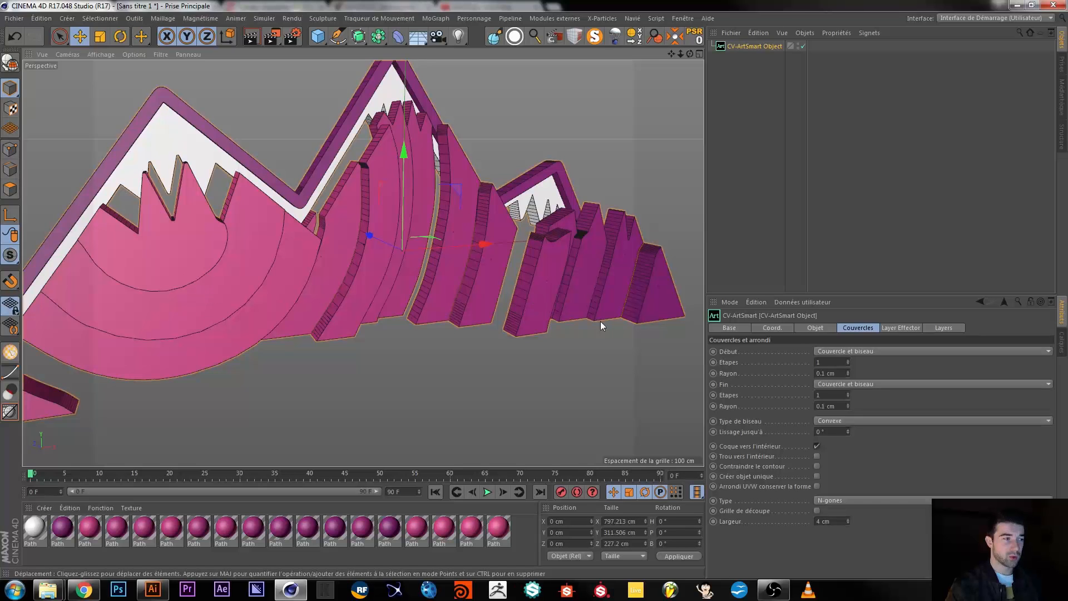
click(809, 326)
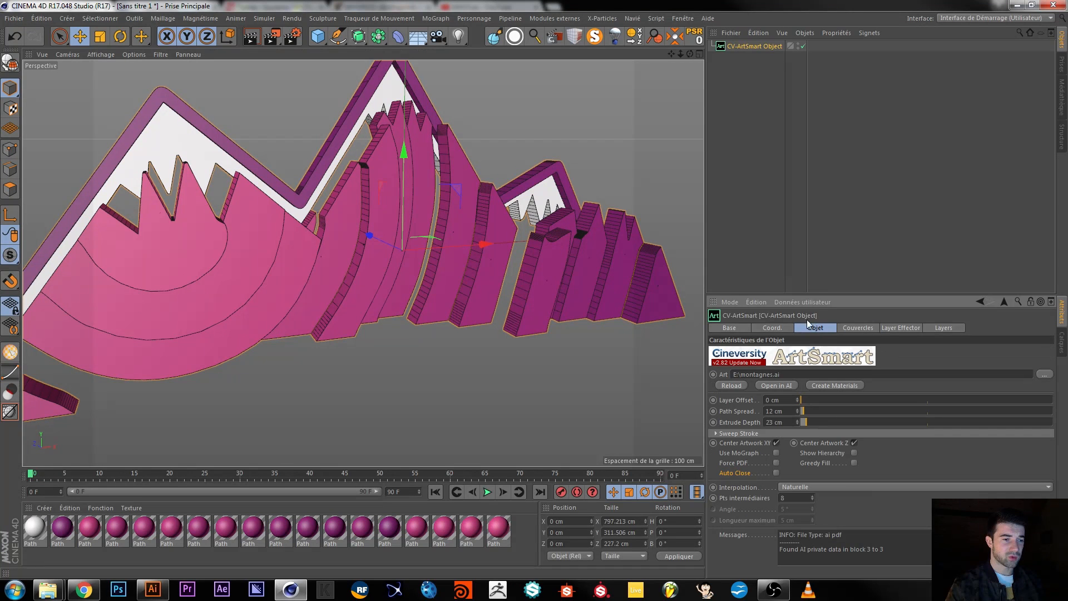
click(811, 499)
click(811, 499)
click(811, 499)
click(811, 499)
click(811, 499)
click(811, 499)
click(811, 499)
click(811, 499)
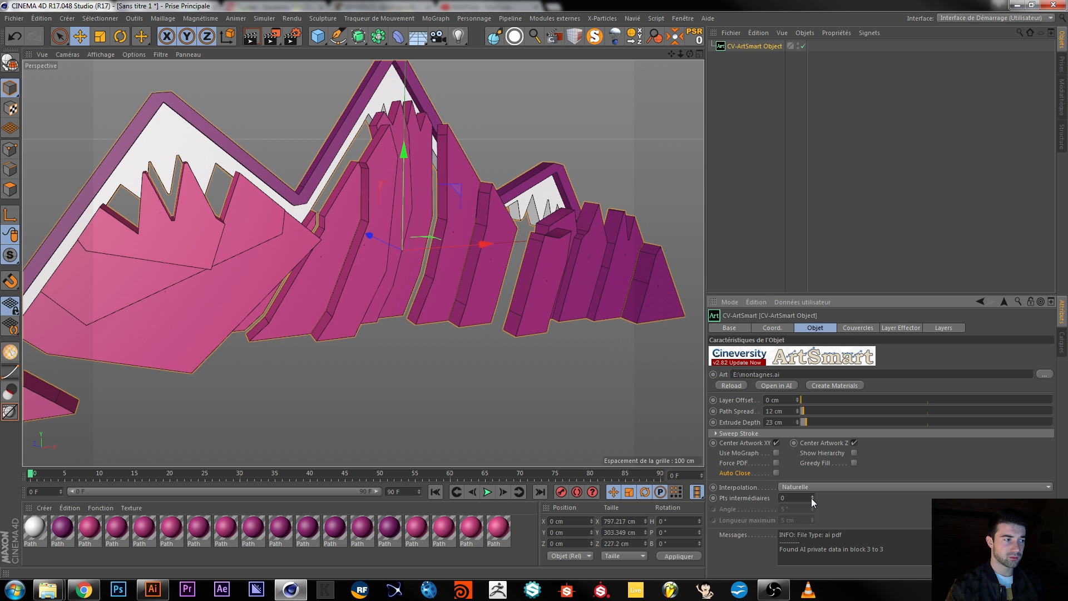
key(ctrl+z)
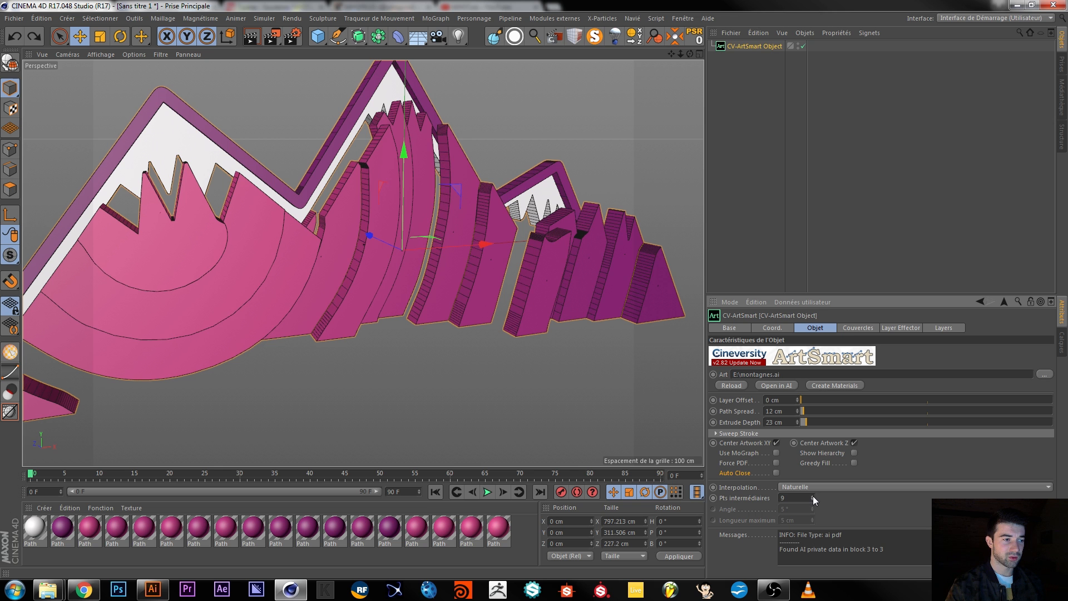
Step: Review the CV-ArtSmart object's cap settings, general settings and Layer Effector list
alt+drag(549, 292, 515, 284)
click(860, 328)
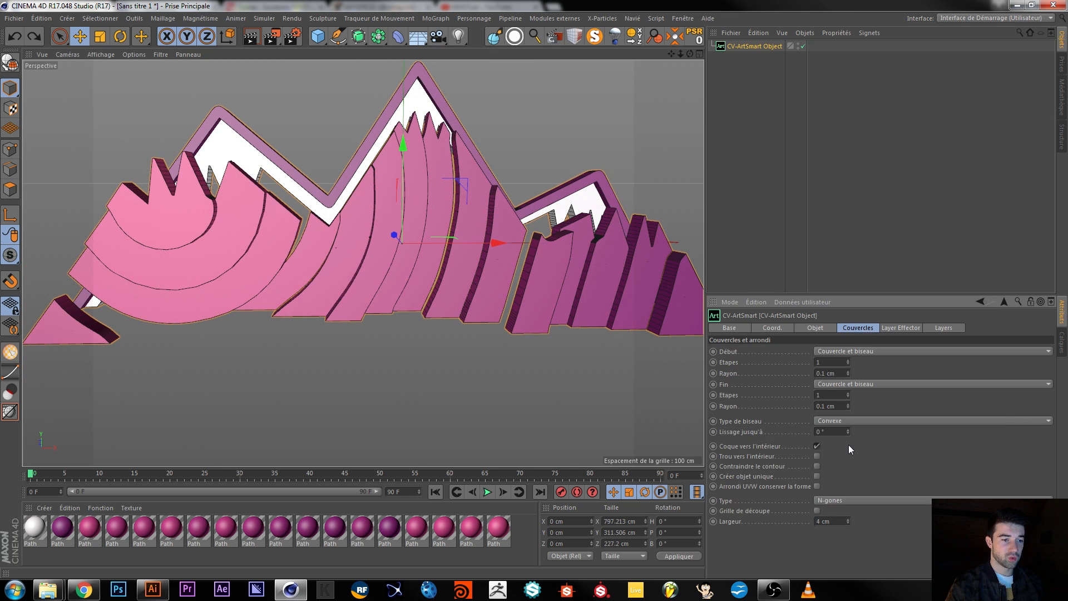
click(896, 330)
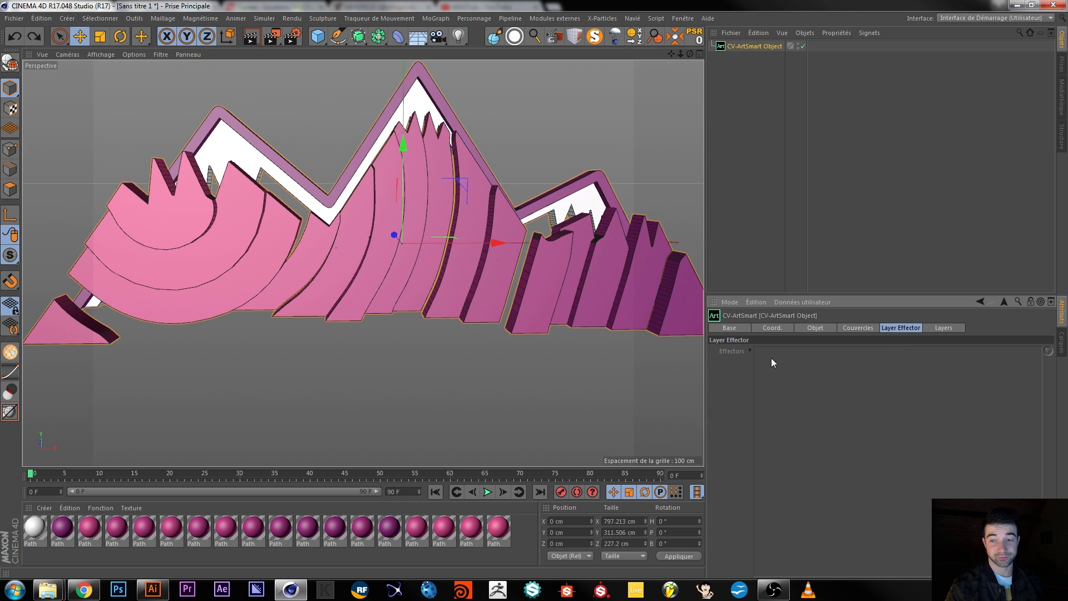
click(807, 332)
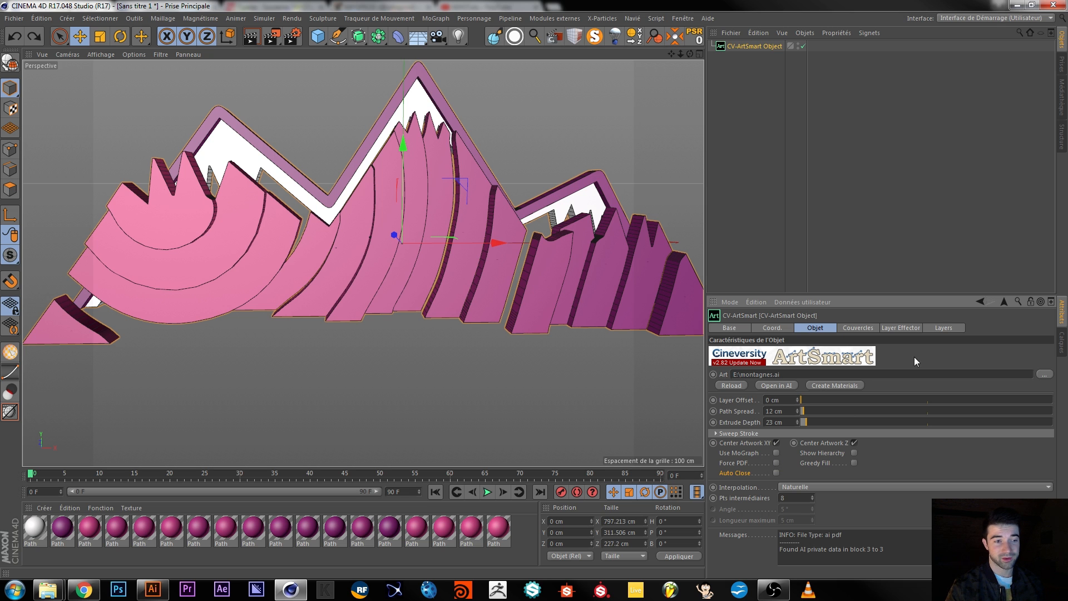
click(900, 328)
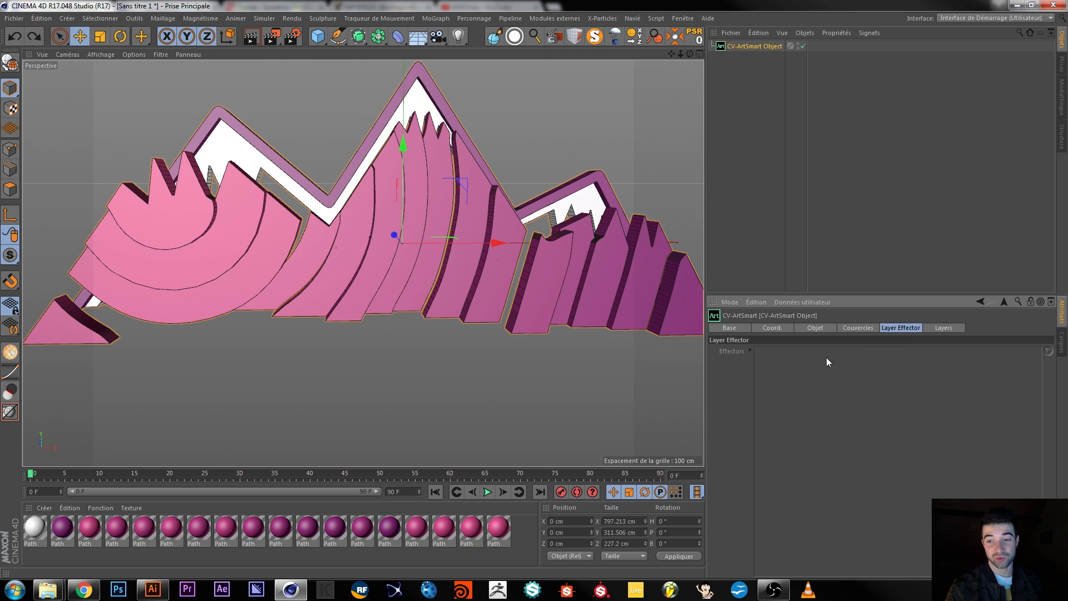
Step: Expand Calque 1 and its first path in the layer settings, try changing that path's depth, and undo it
click(943, 328)
click(720, 351)
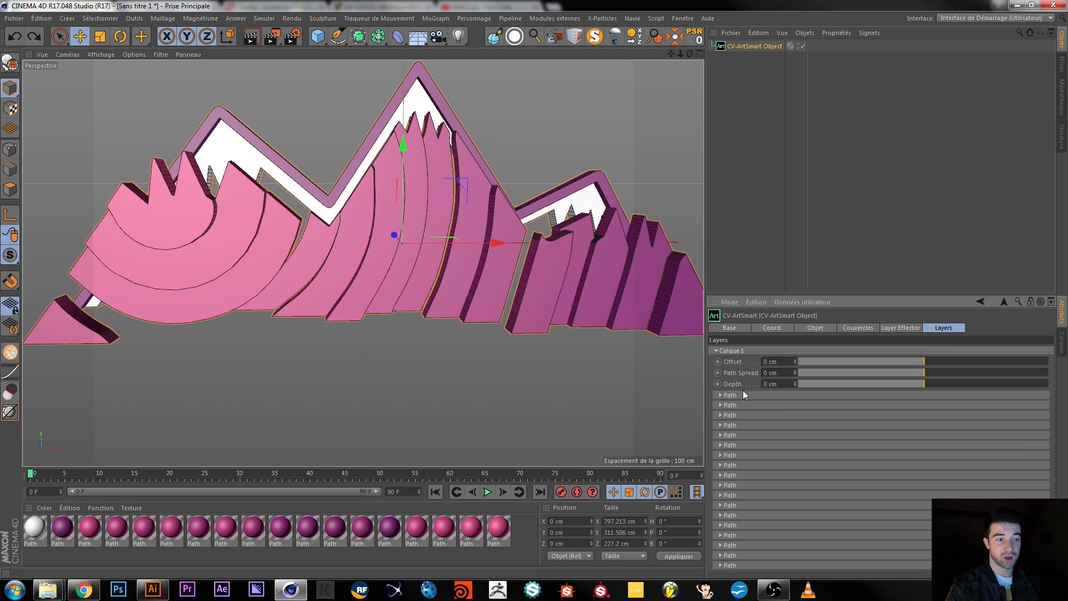
click(720, 395)
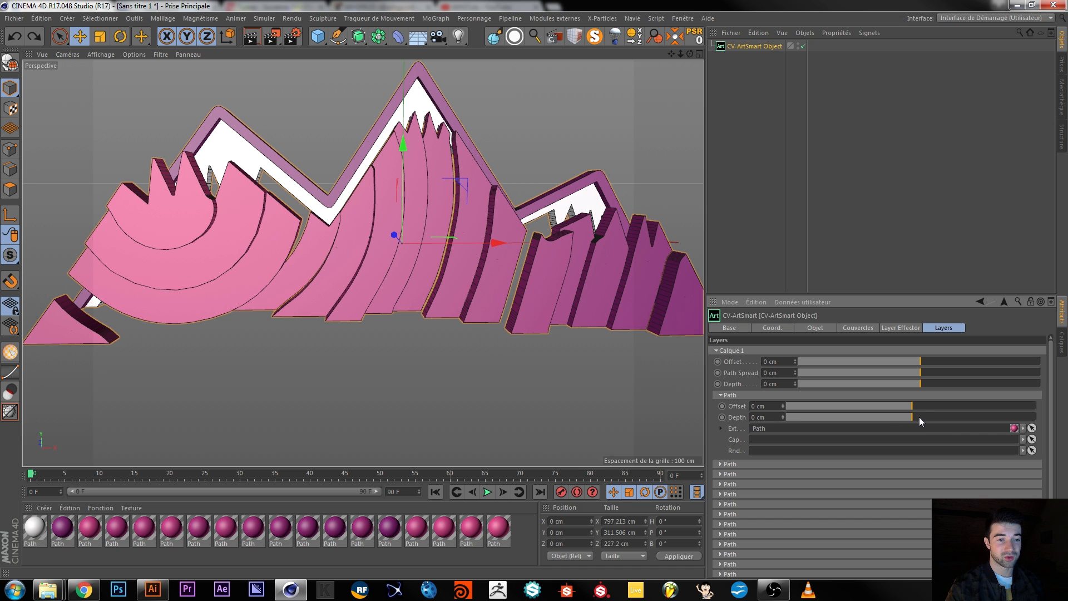
mouse_move(914, 416)
mouse_down()
mouse_move(943, 416)
mouse_move(853, 425)
mouse_move(934, 415)
mouse_move(890, 419)
mouse_move(888, 406)
mouse_move(865, 407)
mouse_move(926, 406)
mouse_move(798, 422)
mouse_move(900, 420)
mouse_move(953, 402)
mouse_move(888, 403)
mouse_move(901, 429)
mouse_up()
key(ctrl+z)
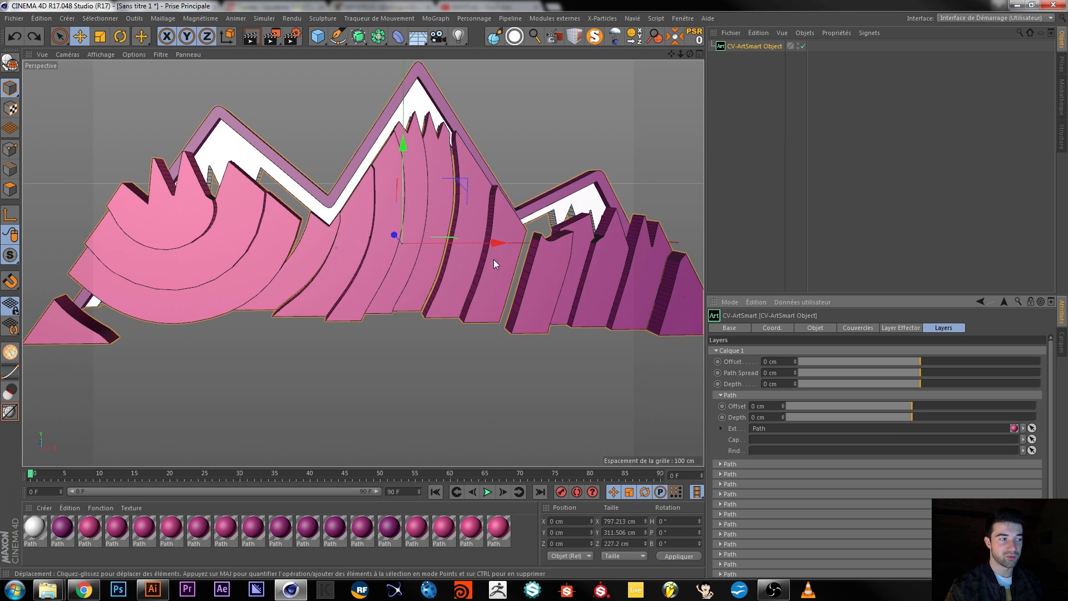
Step: Reduce the CV-ArtSmart object's Path Spread to 5 cm
click(733, 46)
alt+drag(400, 286, 418, 274)
click(813, 327)
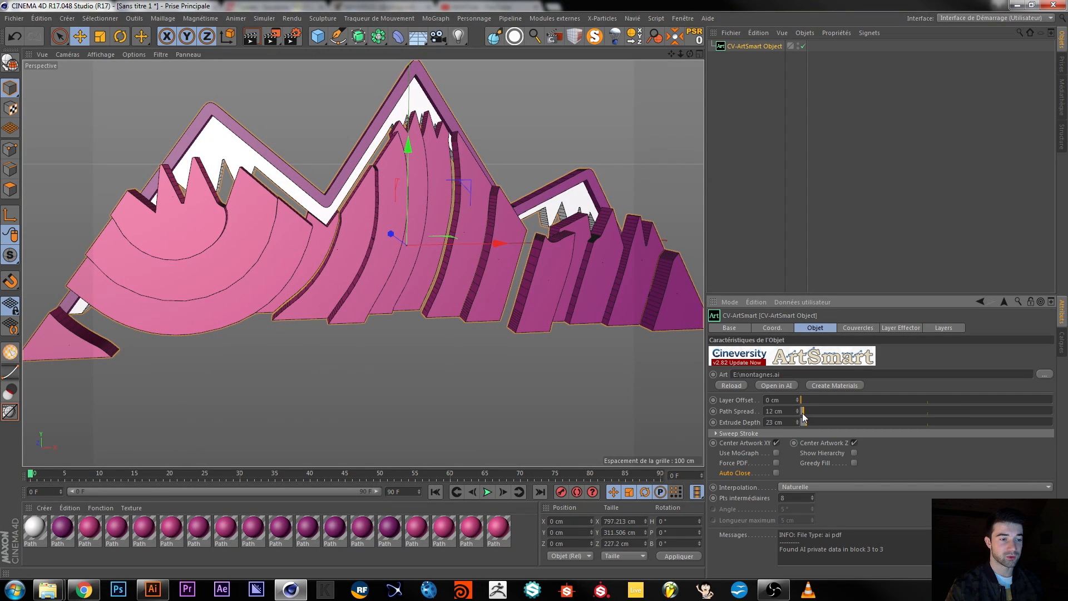
drag(802, 413, 801, 413)
alt+drag(393, 270, 432, 264)
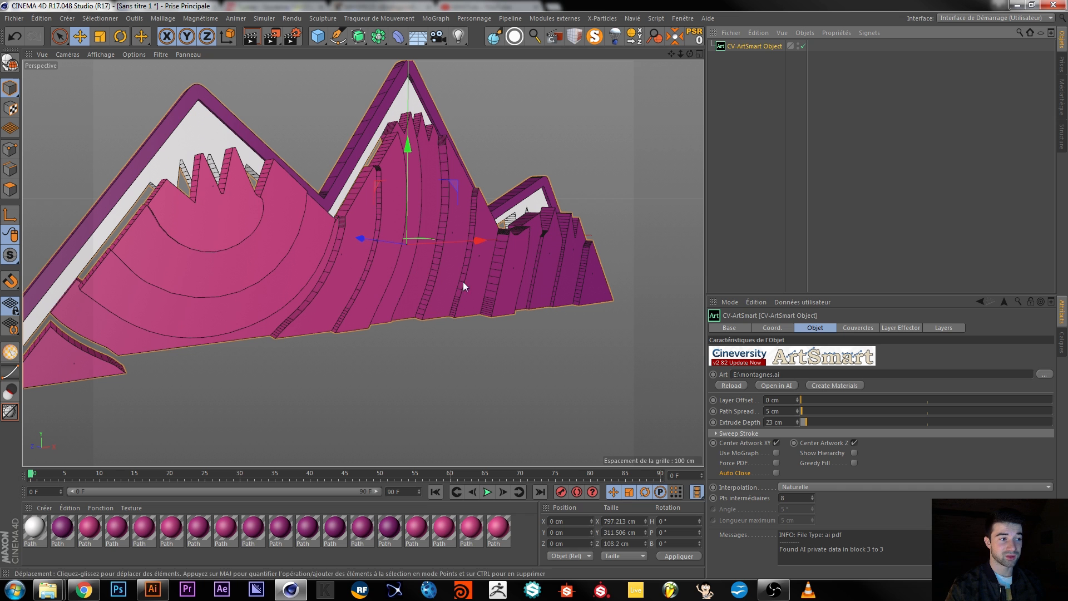
Step: Try converting the CV-ArtSmart object into an editable hierarchy under a null object
drag(377, 207, 456, 265)
key(ctrl+z)
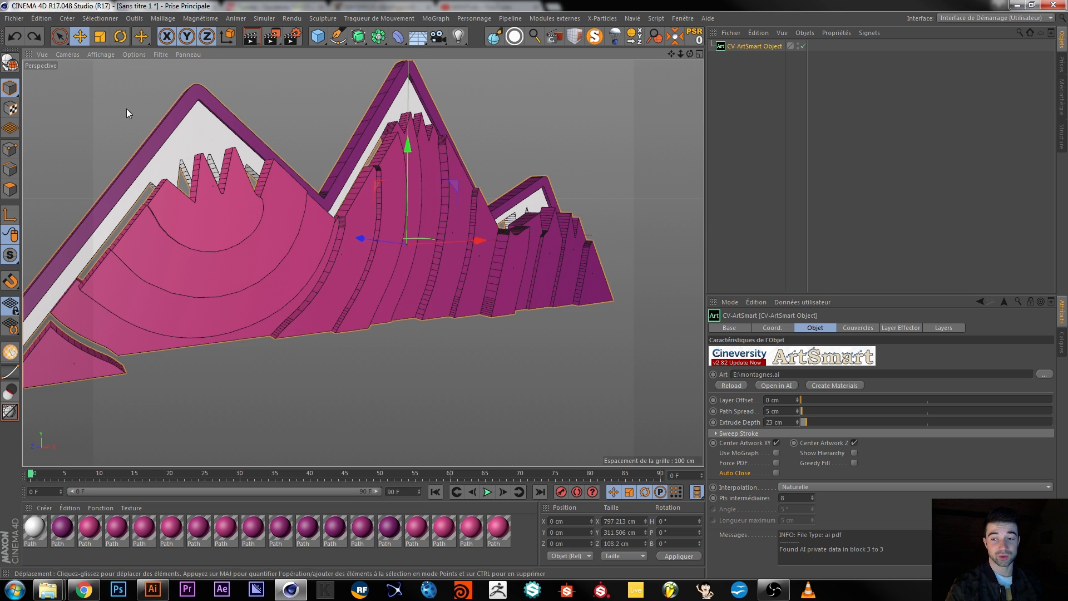
click(722, 49)
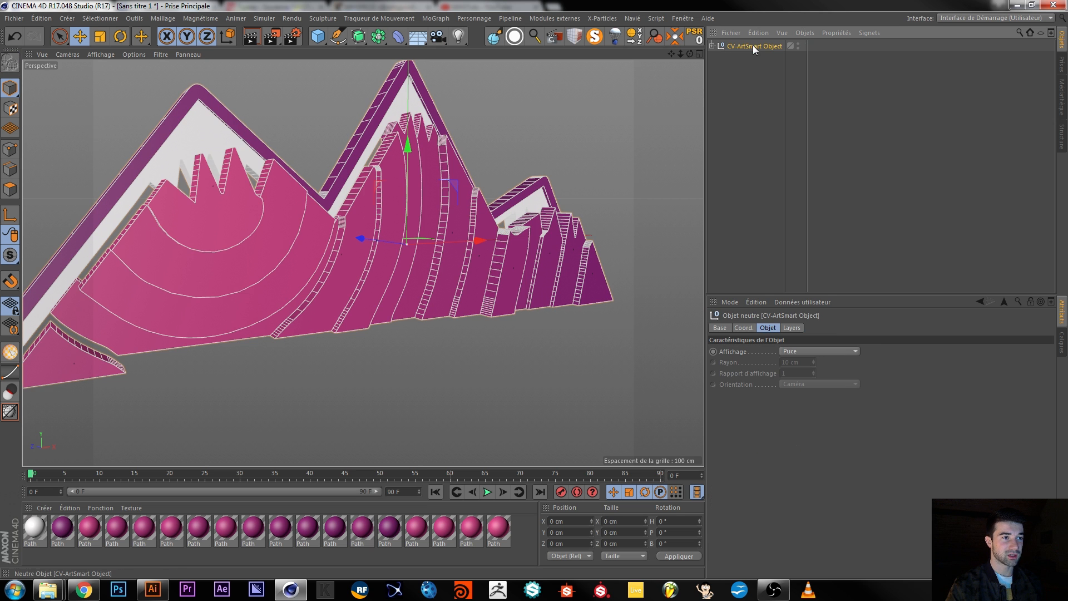
Step: Enable Show Hierarchy for the CV-ArtSmart object
alt+drag(413, 269, 312, 282)
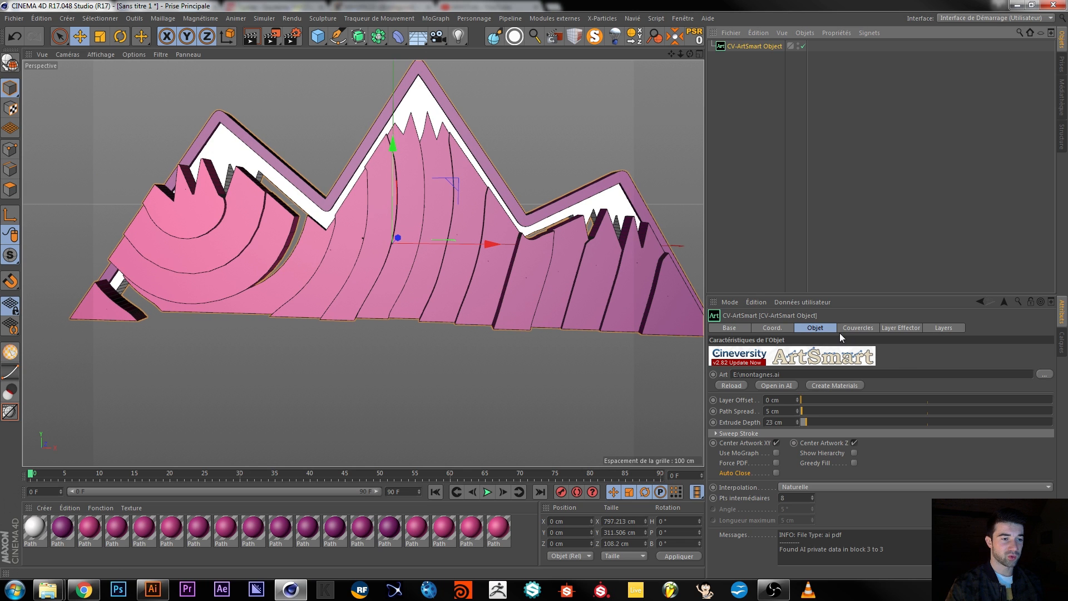
click(855, 452)
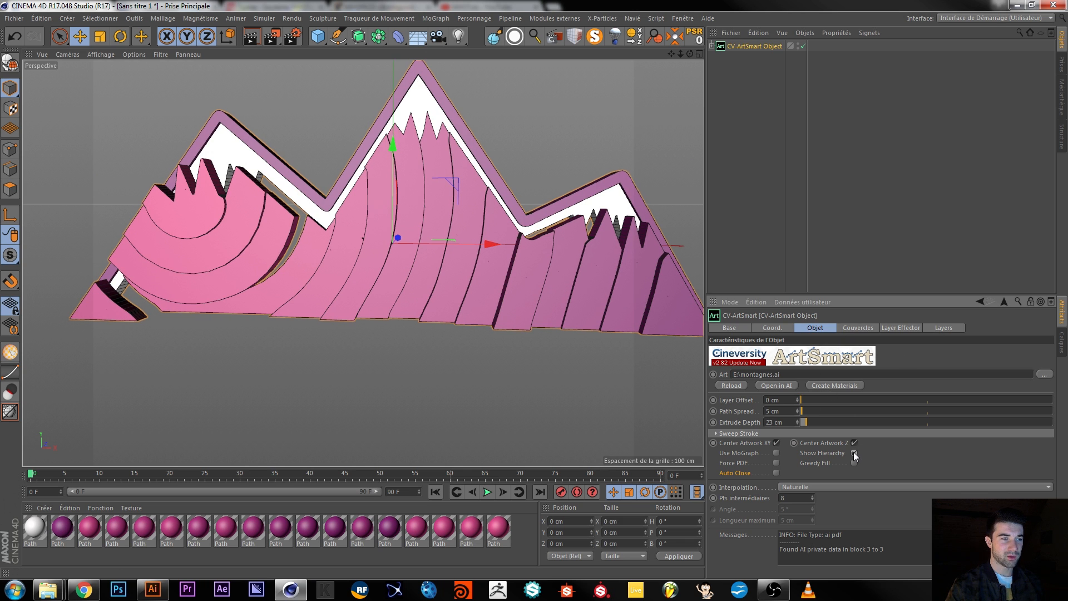
Step: Expand the CV-ArtSmart object's hierarchy and try deleting every path in Calque 1 except the last two
click(718, 57)
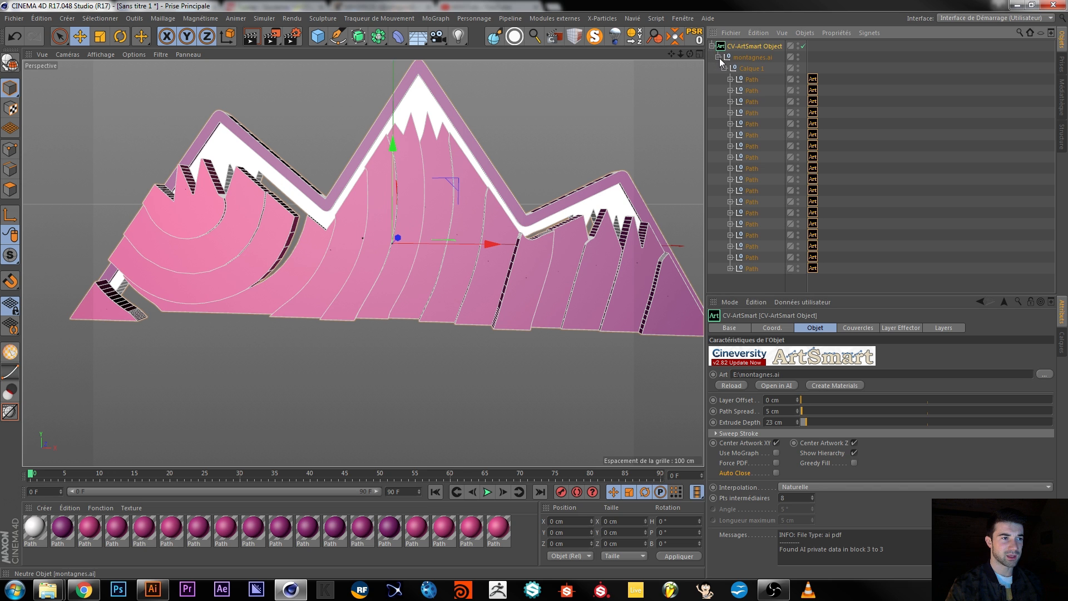
click(751, 90)
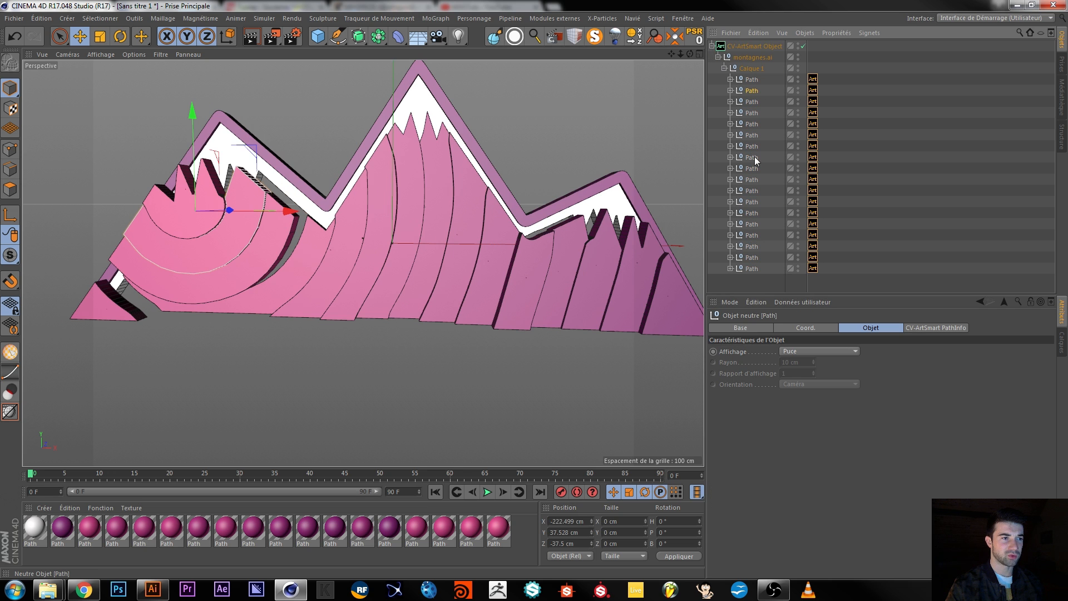
shift+click(746, 272)
ctrl+click(750, 91)
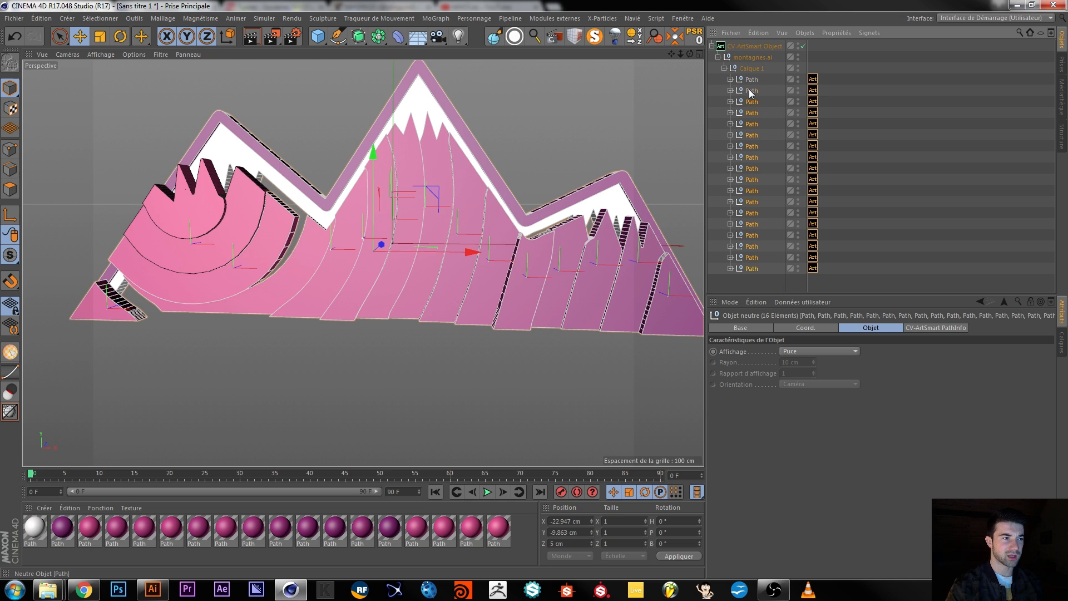
ctrl+click(750, 90)
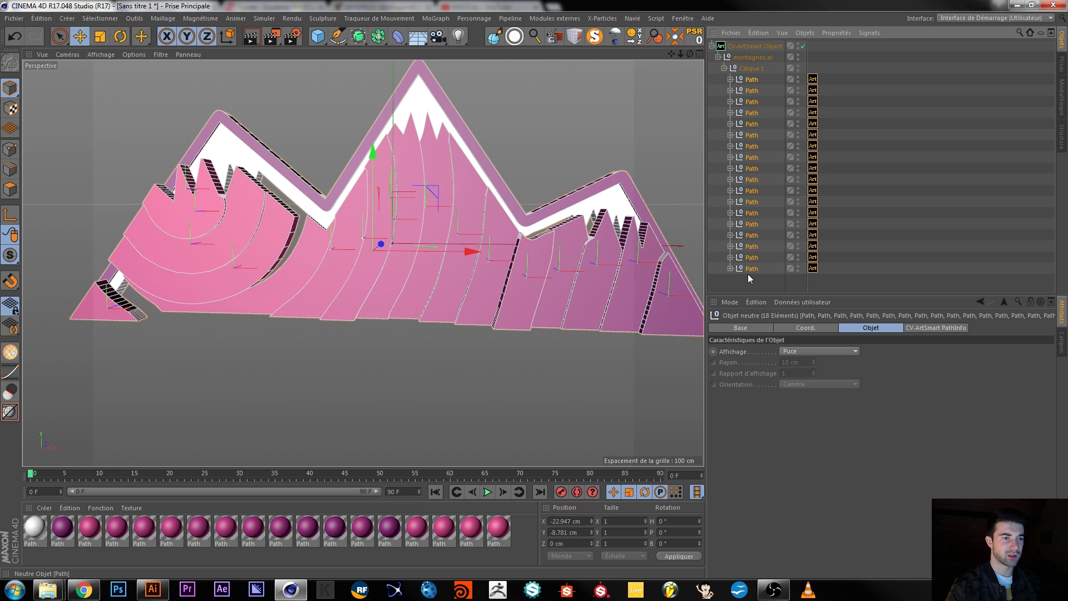
ctrl+click(750, 259)
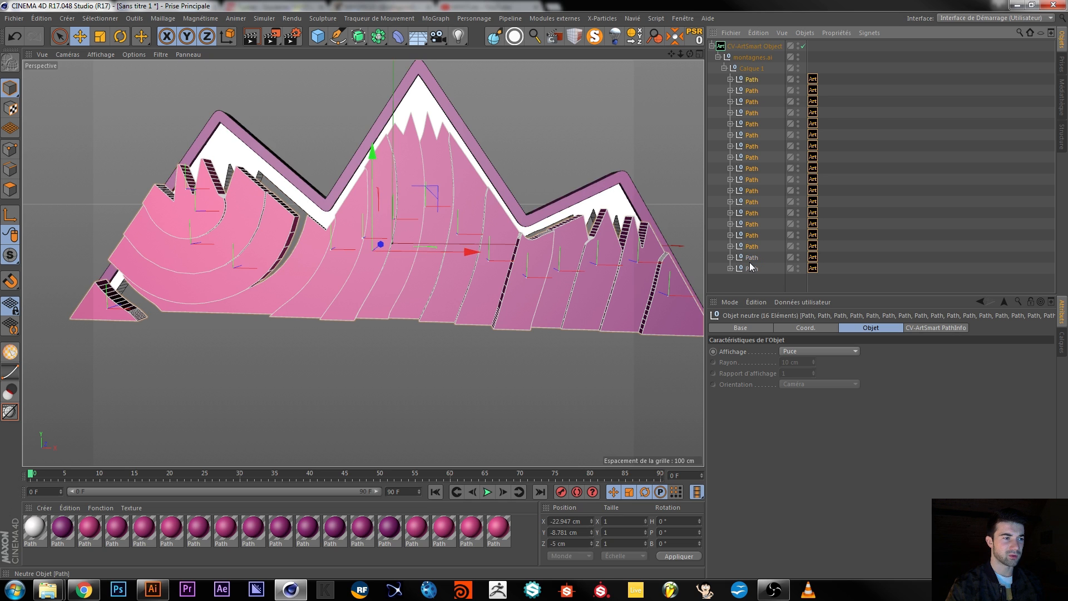
key(Delete)
alt+drag(484, 239, 429, 202)
Step: Undo the deletion of the paths, collapse the CV-ArtSmart object's hierarchy and reselect the object
click(745, 47)
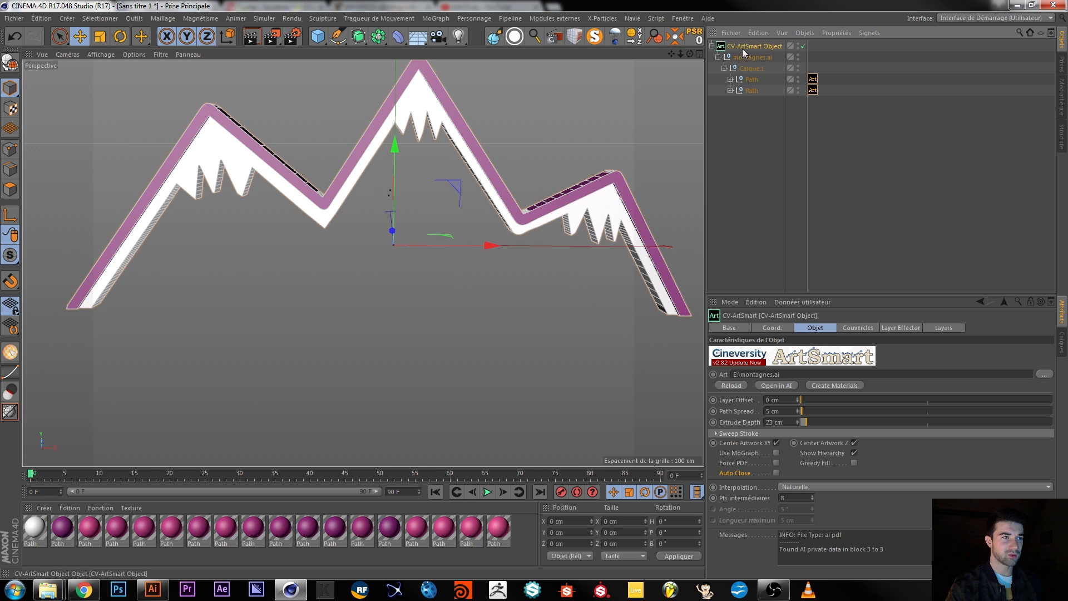
key(ctrl+z)
key(ctrl+z)
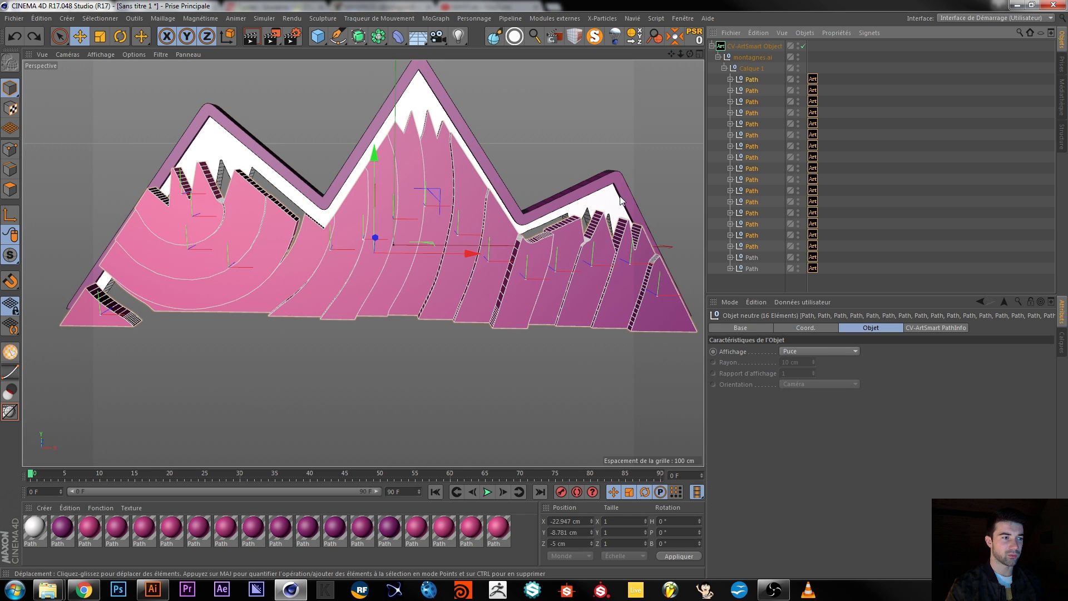
click(712, 46)
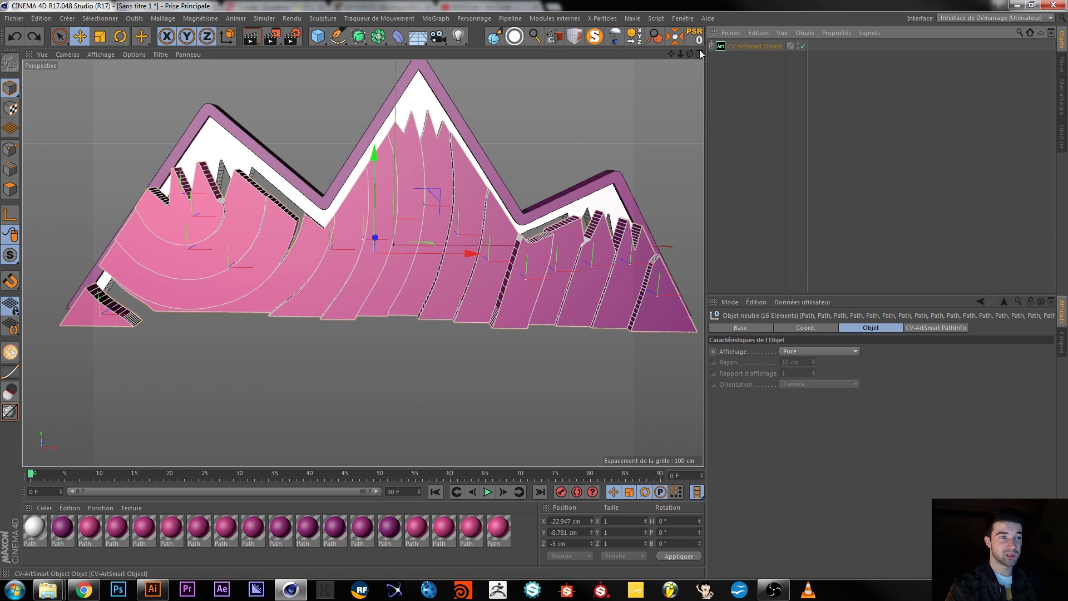
click(753, 45)
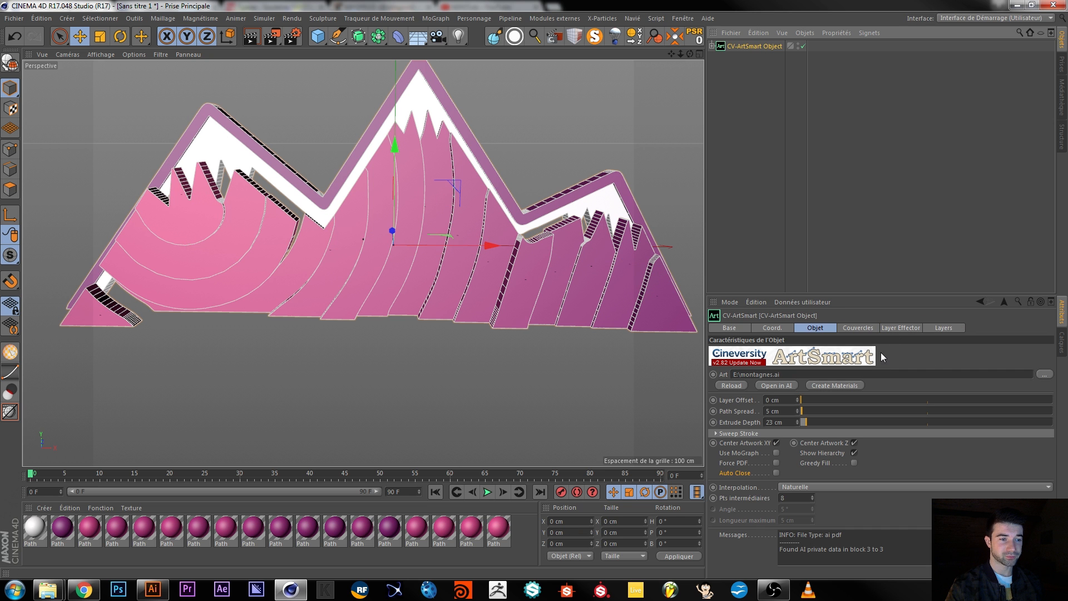
alt+drag(375, 289, 462, 256)
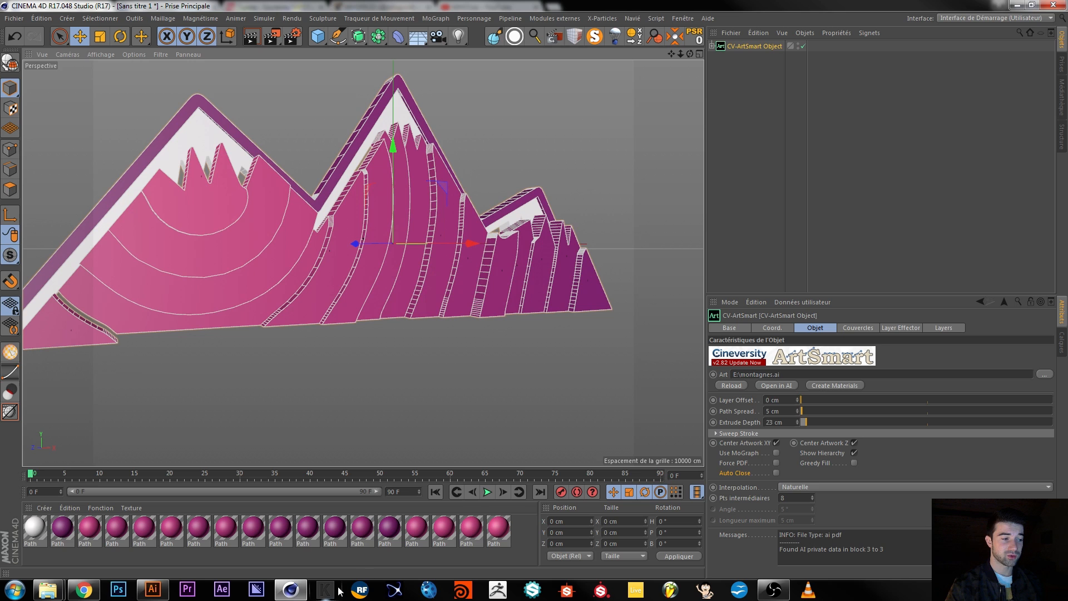
Step: Switch to Illustrator to examine the mountain artwork and the Maison.png picture, and return to the Cinema 4D scene
click(152, 590)
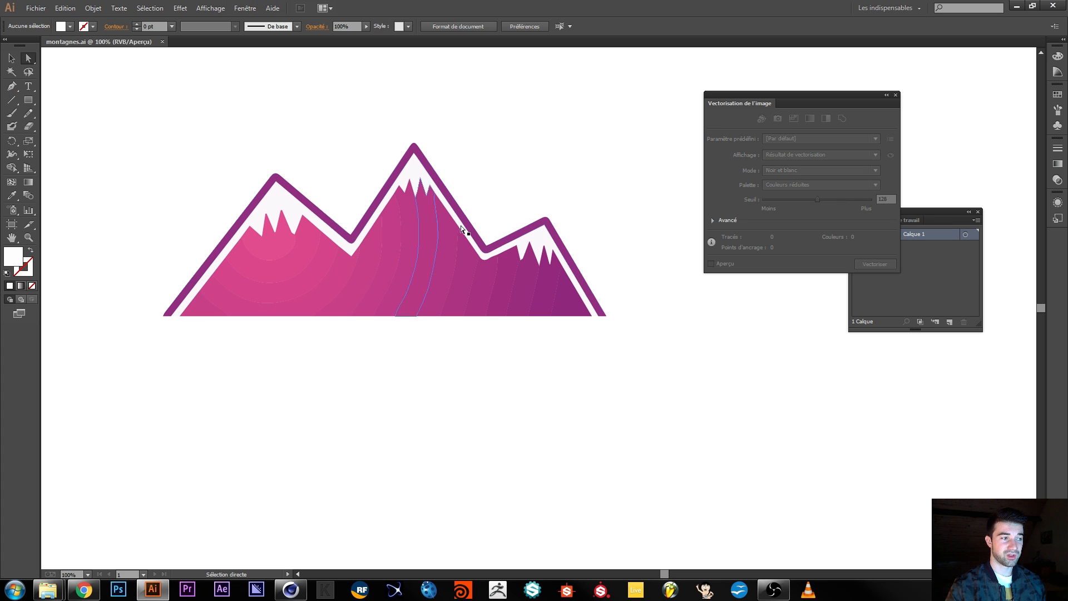
click(51, 590)
click(186, 535)
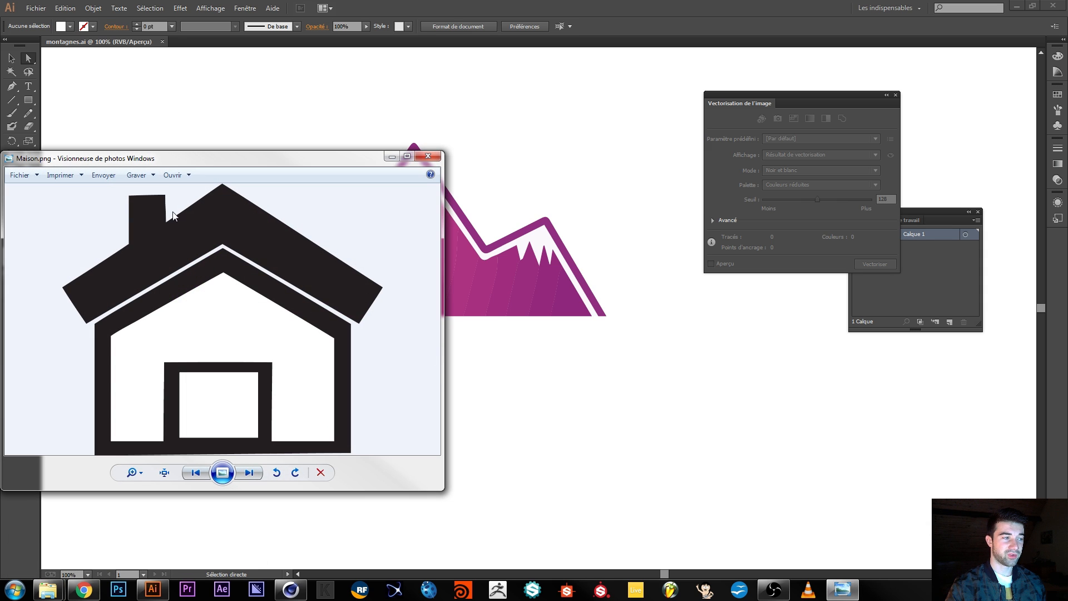
click(426, 157)
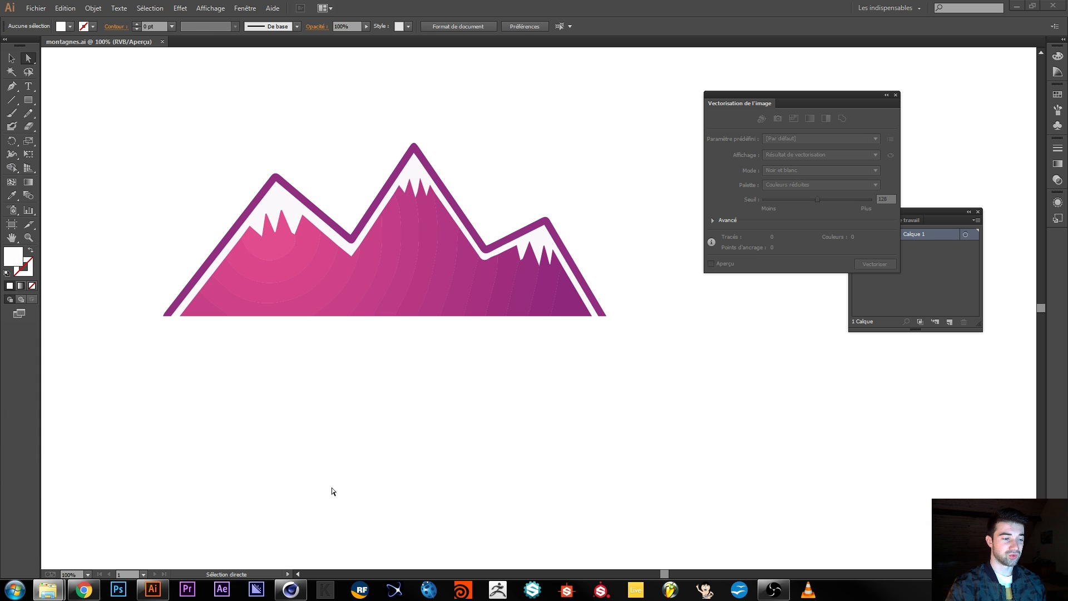
click(291, 590)
alt+drag(429, 260, 402, 262)
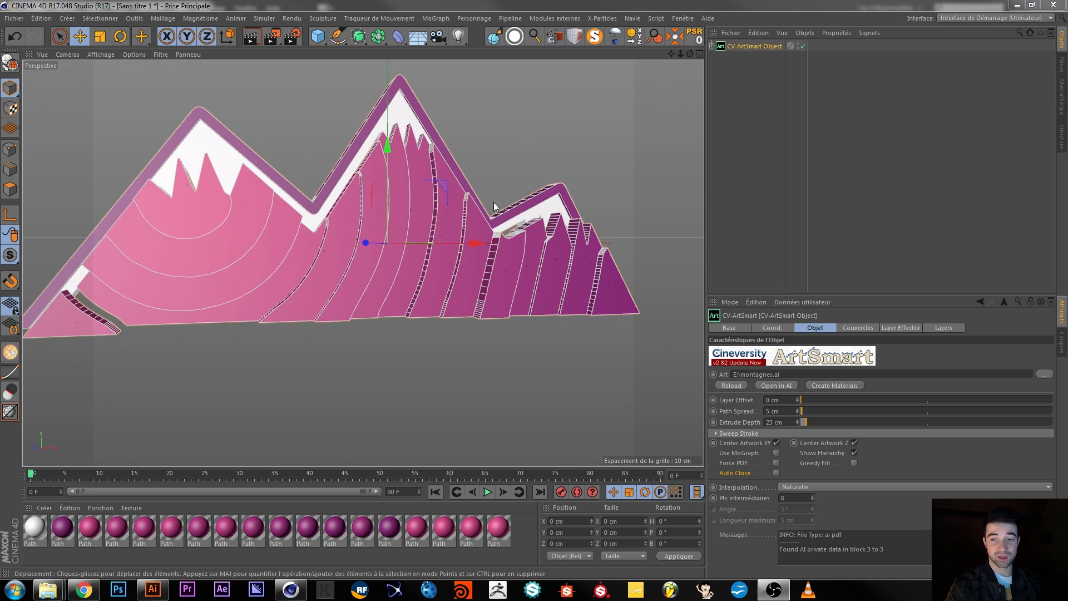
alt+drag(450, 259, 399, 296)
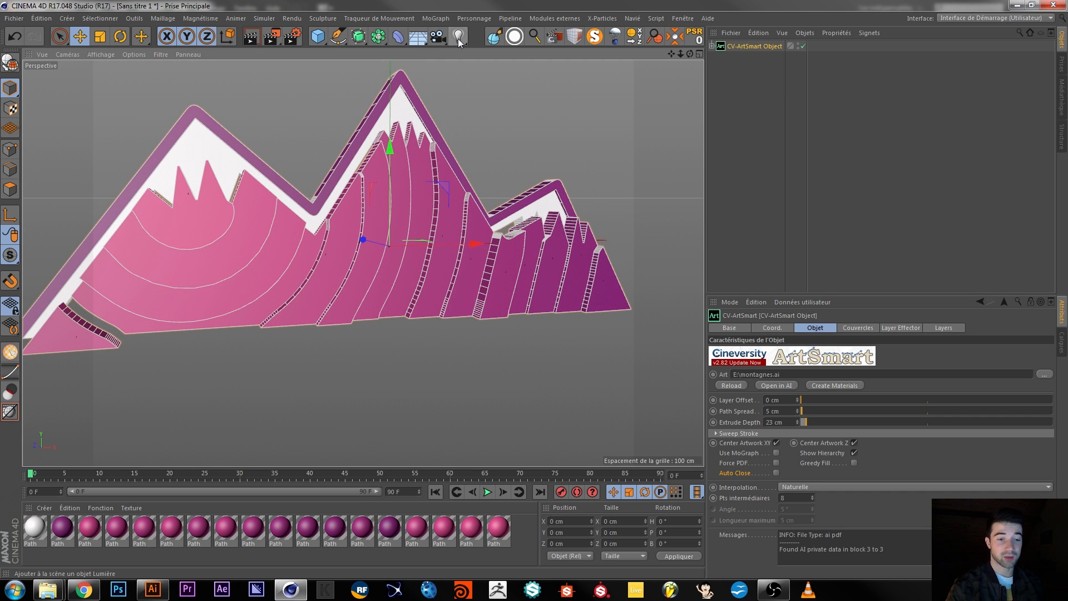
Step: Add a floor (Sol) to the scene and drop the CV-ArtSmart object onto it with Drop It!
click(421, 36)
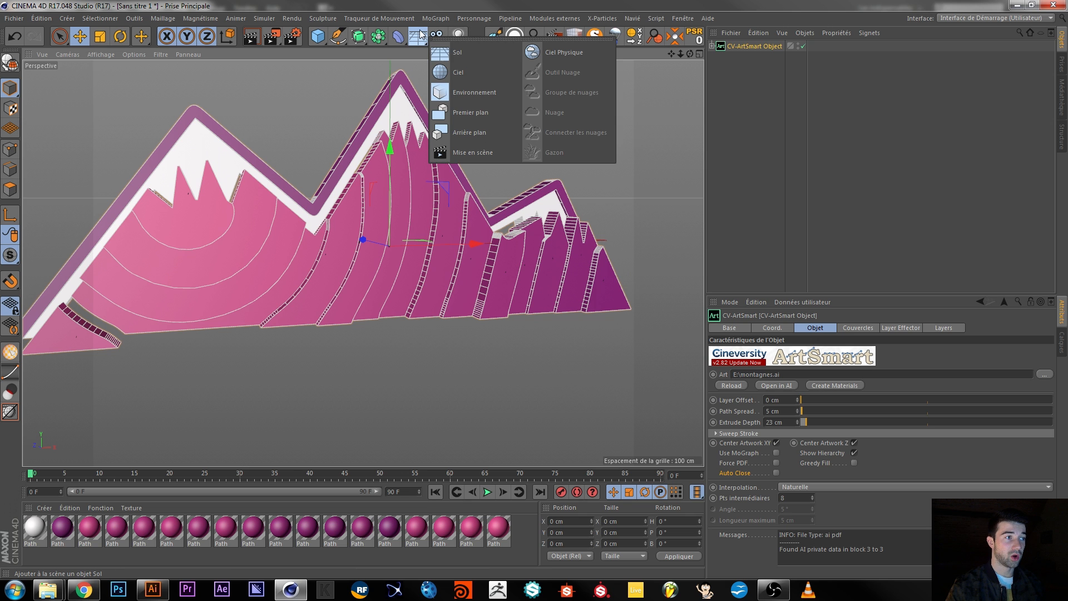
click(454, 52)
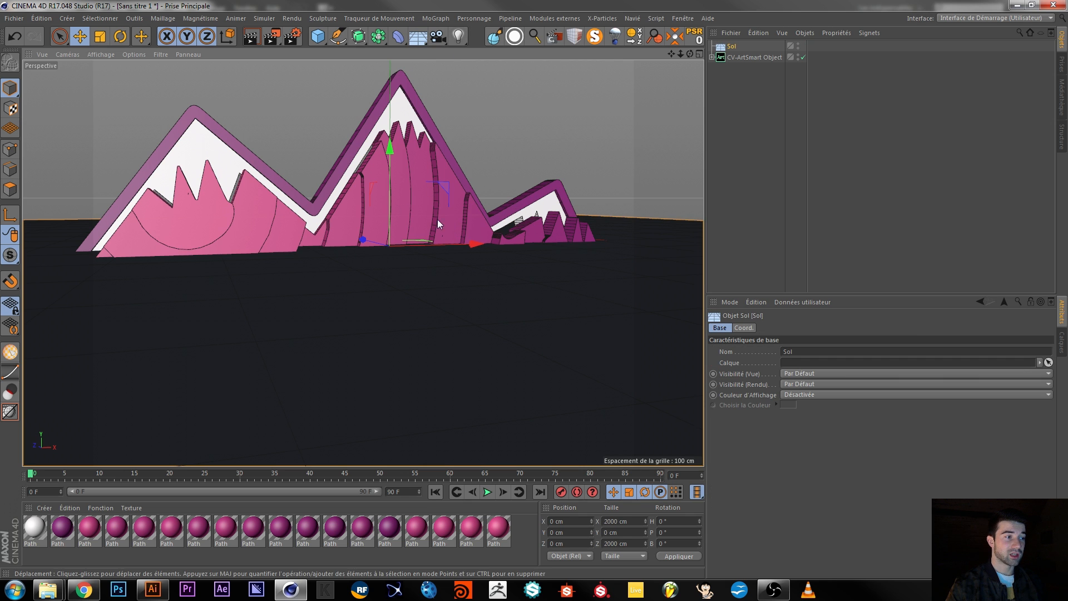
click(746, 58)
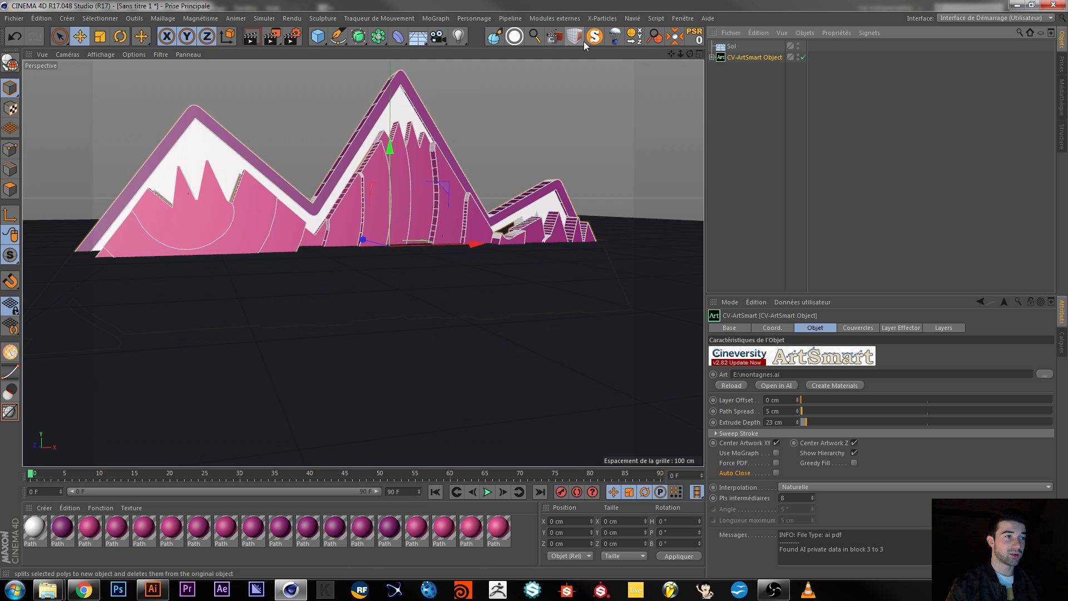
click(555, 36)
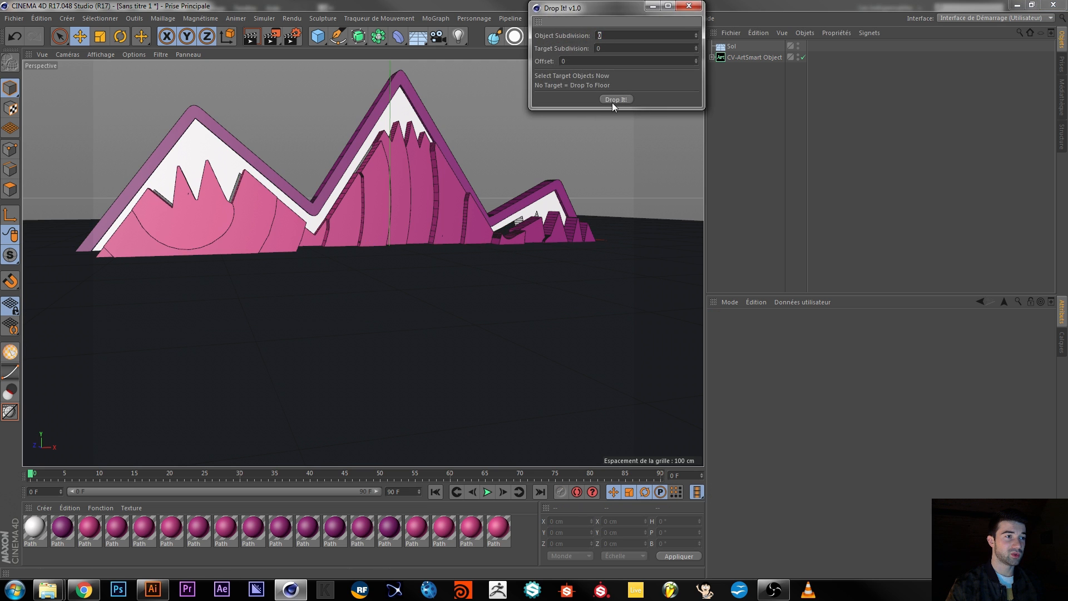
click(612, 102)
alt+drag(362, 200, 349, 196)
alt+middle_drag(388, 189, 379, 235)
click(439, 21)
click(338, 127)
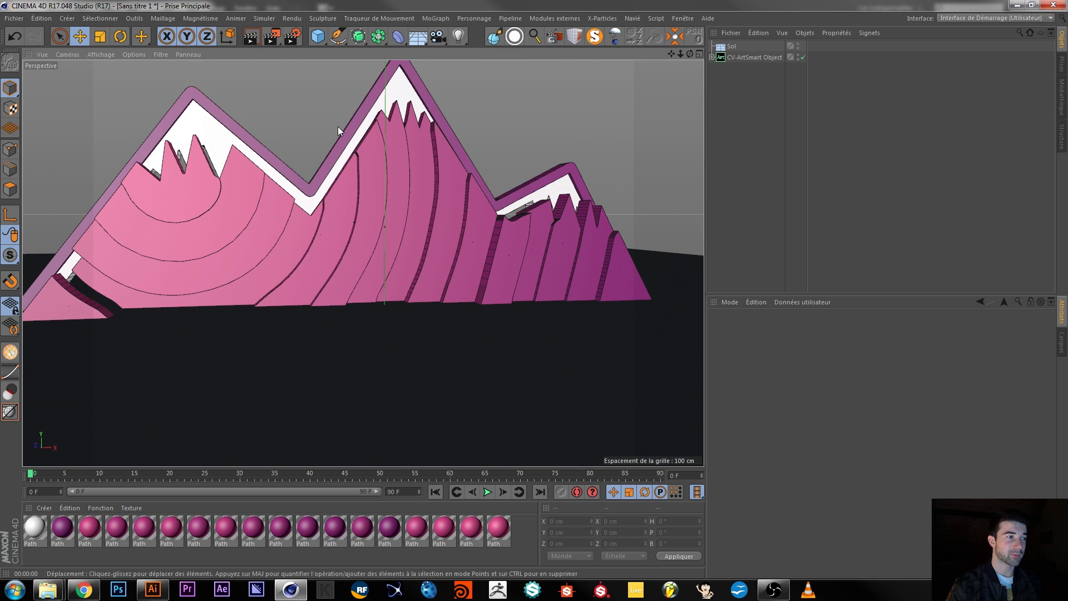
alt+drag(295, 162, 362, 263)
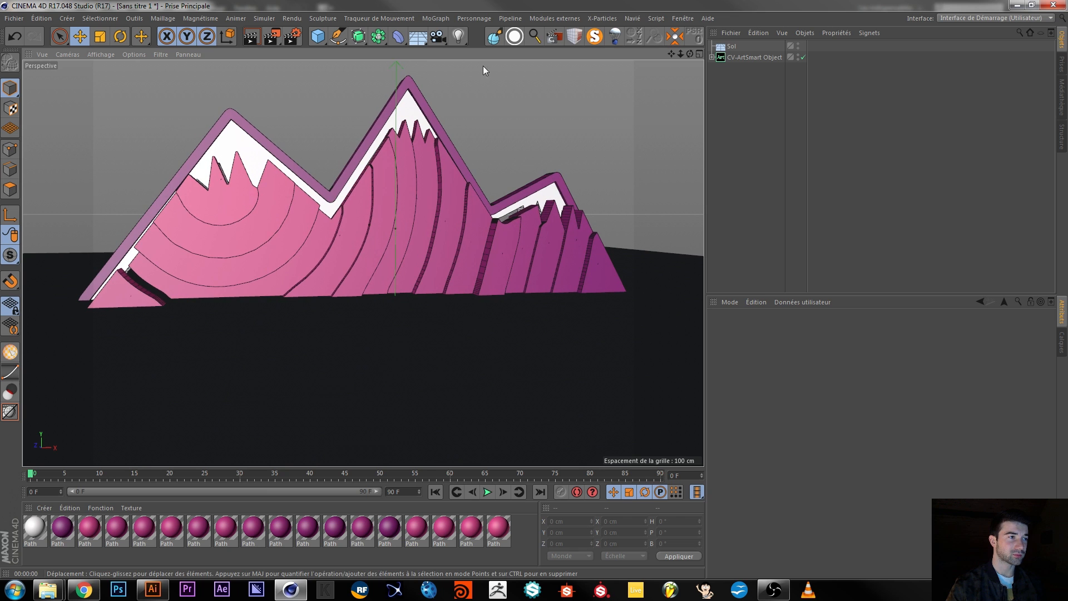
Step: Add a light and place it above and in front of the leftmost peak, at about X -308, Y 297, Z -127 cm
click(459, 39)
click(516, 56)
drag(397, 204, 396, 17)
mouse_move(396, 73)
mouse_down()
mouse_move(396, 10)
mouse_move(396, 80)
mouse_up()
drag(479, 85, 242, 113)
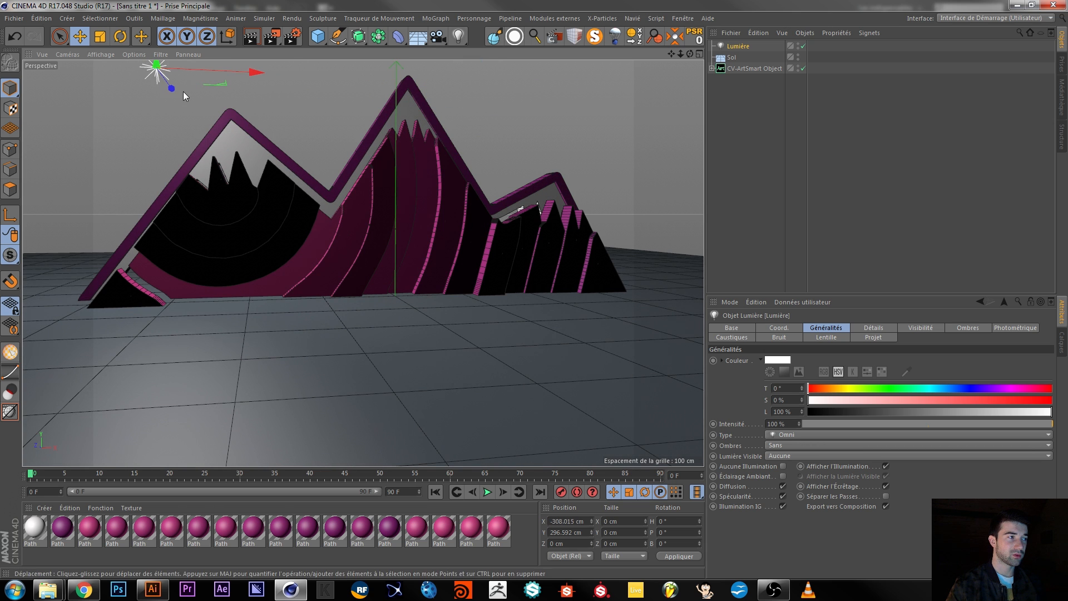
drag(170, 86, 97, 93)
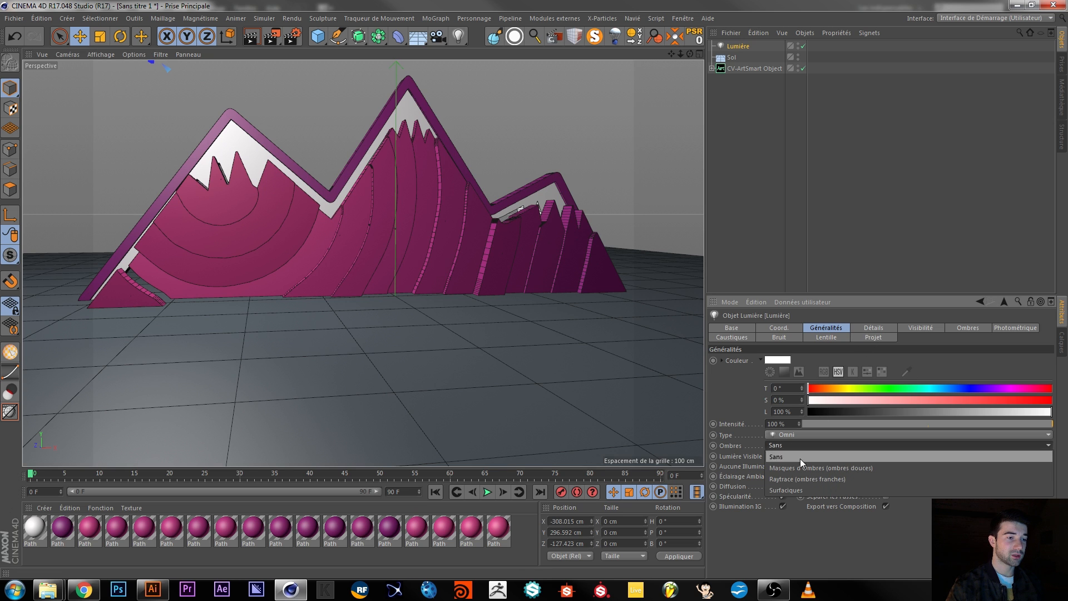
Step: Set the light's shadows to Surfaciques and its type to Surfacique
click(799, 488)
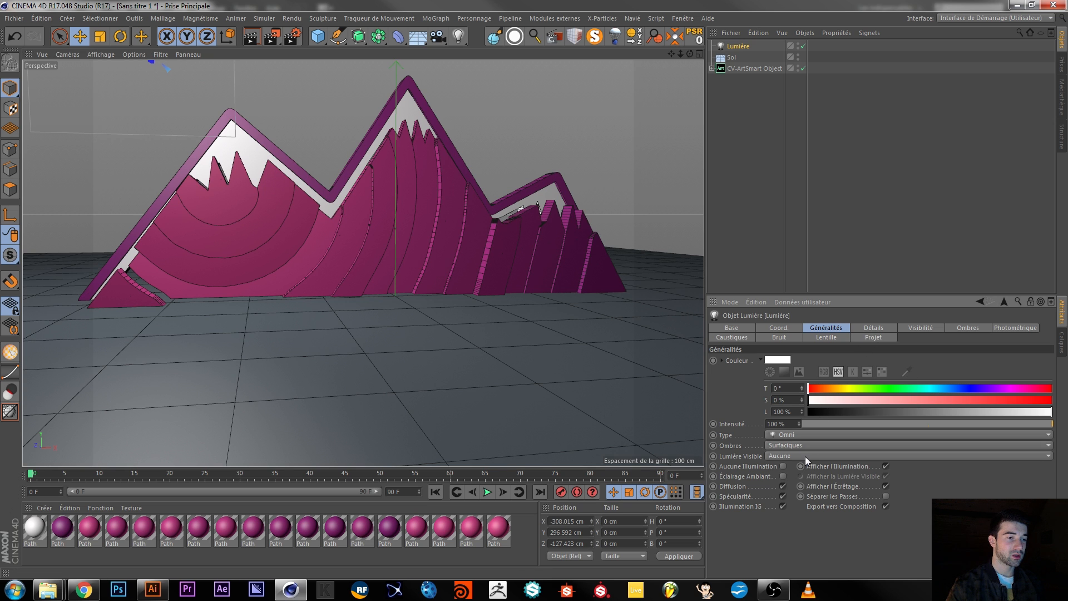
click(794, 436)
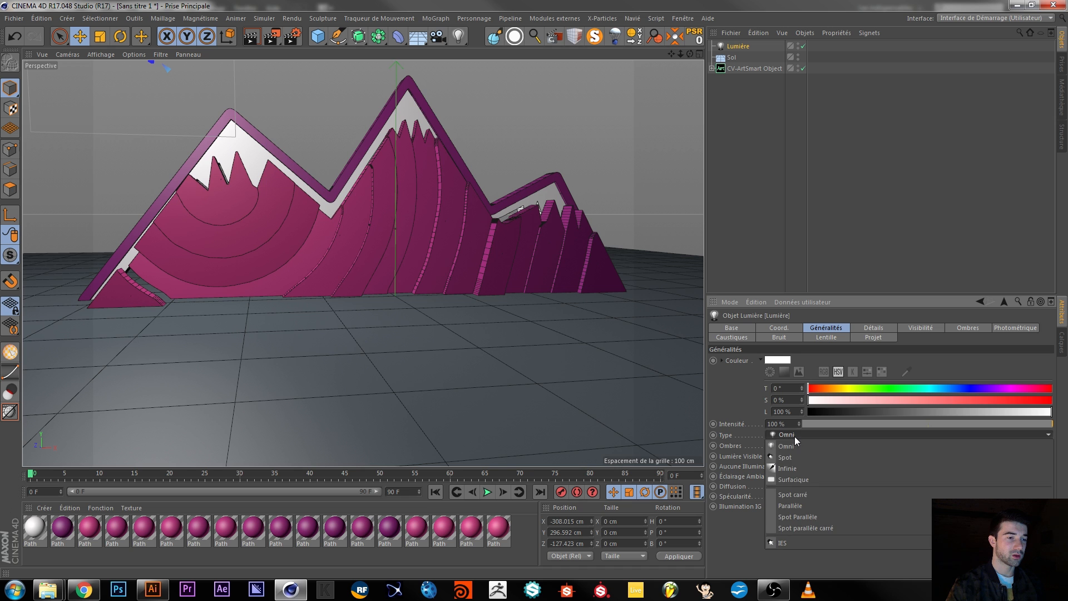
click(797, 477)
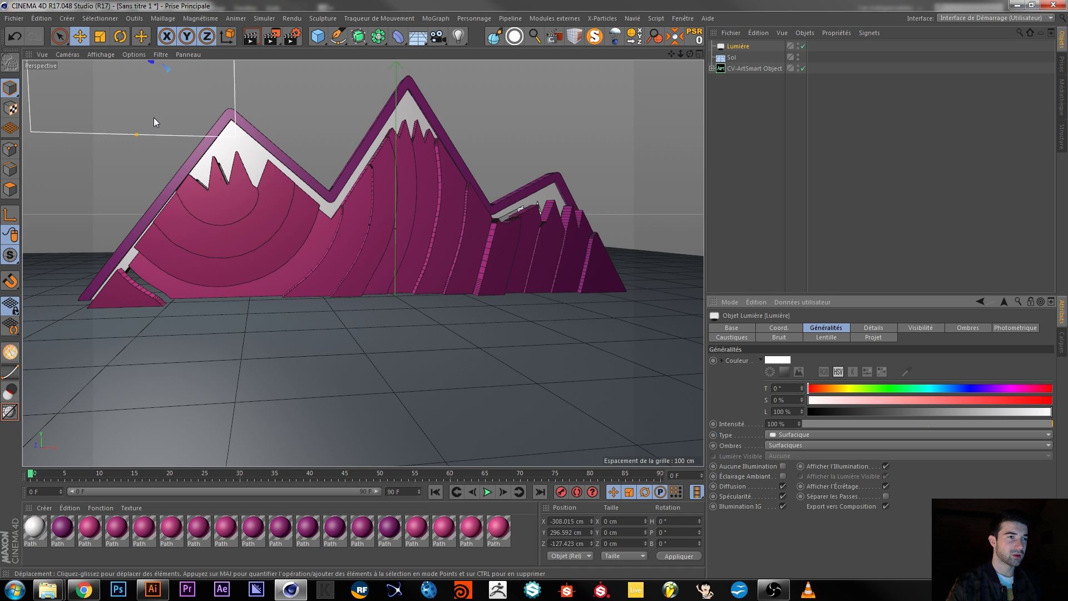
Step: Rotate the area light to a heading of -30° and a pitch of -10°, and widen it to about 415 cm
alt+middle_drag(154, 118, 181, 202)
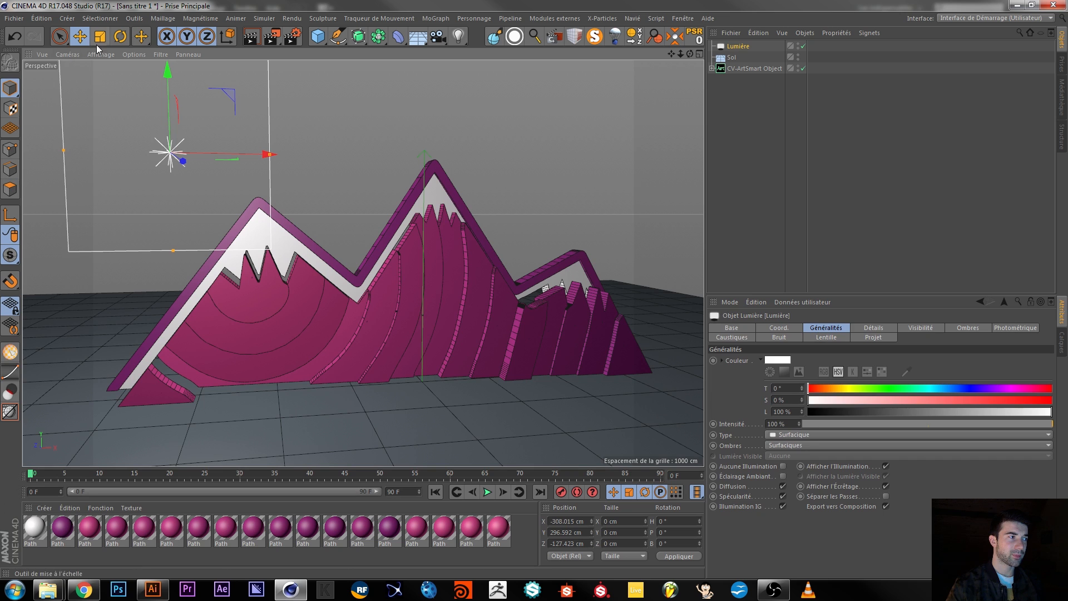
click(124, 43)
drag(197, 147, 158, 152)
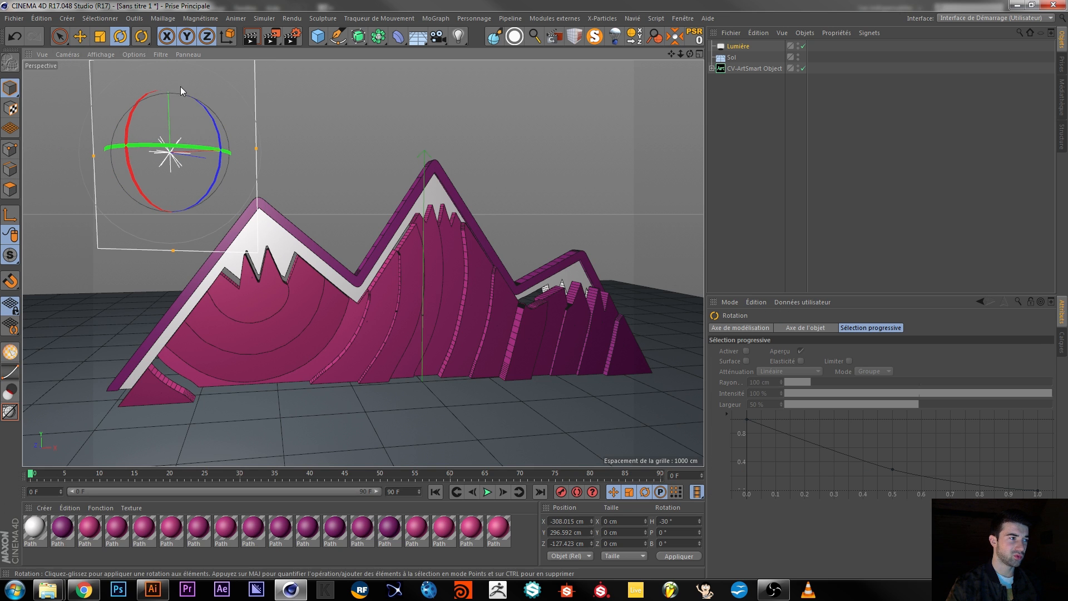
drag(148, 114, 133, 109)
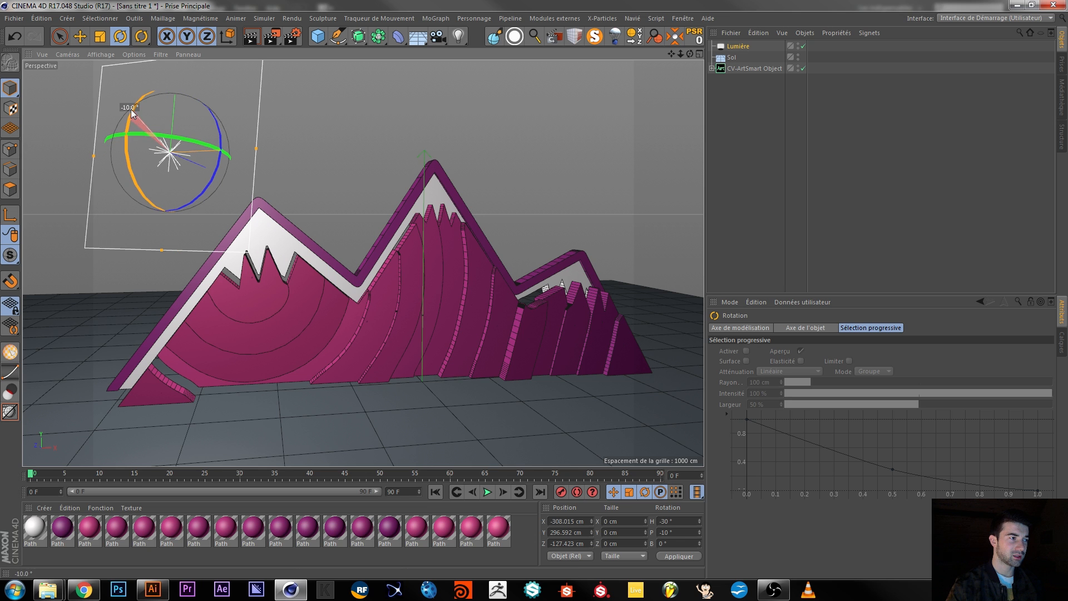
click(738, 46)
drag(257, 148, 362, 174)
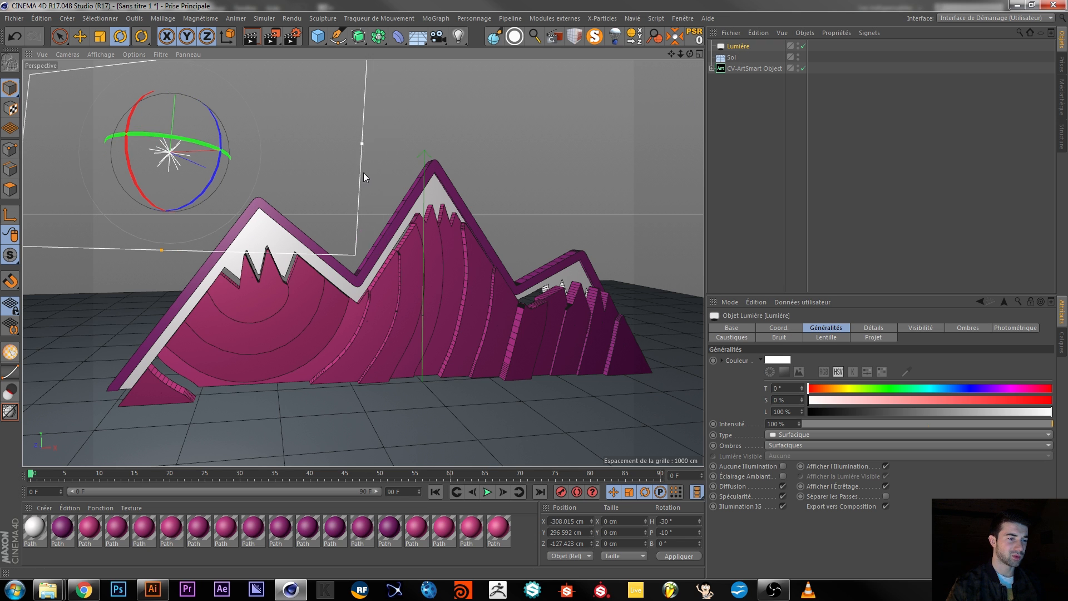
Step: Set the light's attenuation to Carré Inverse (Écrêté) and reduce its falloff radius to about 354 cm
click(880, 327)
click(831, 547)
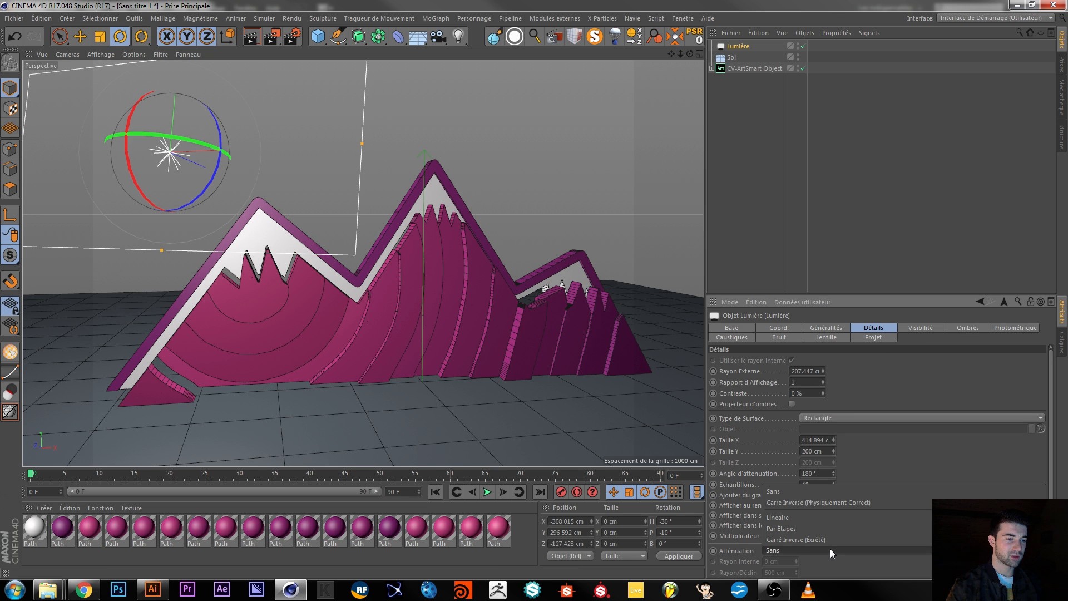
click(815, 544)
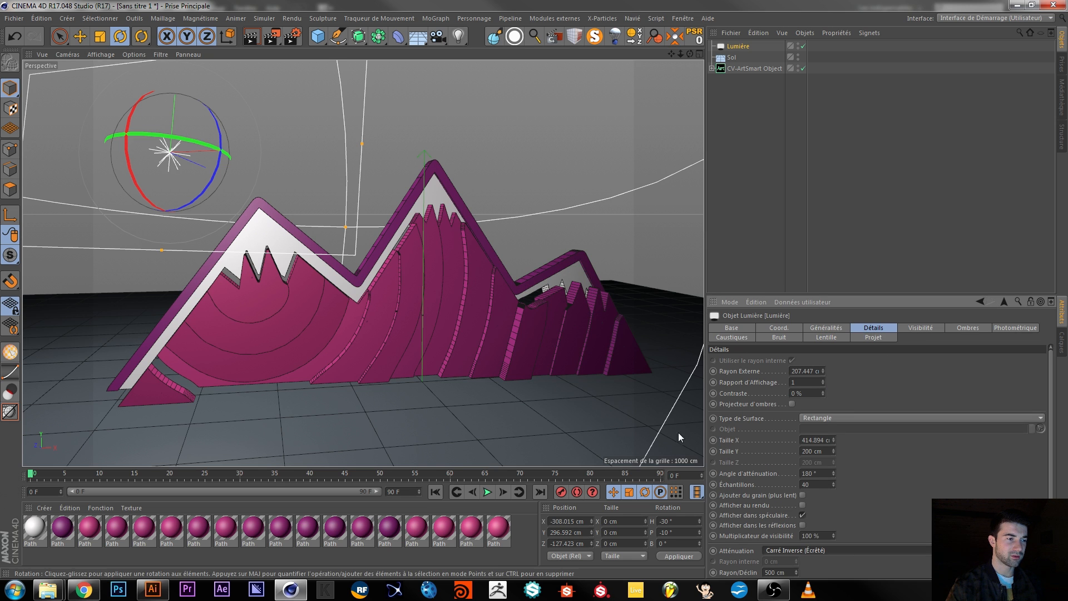
scroll(590, 209, down, 3)
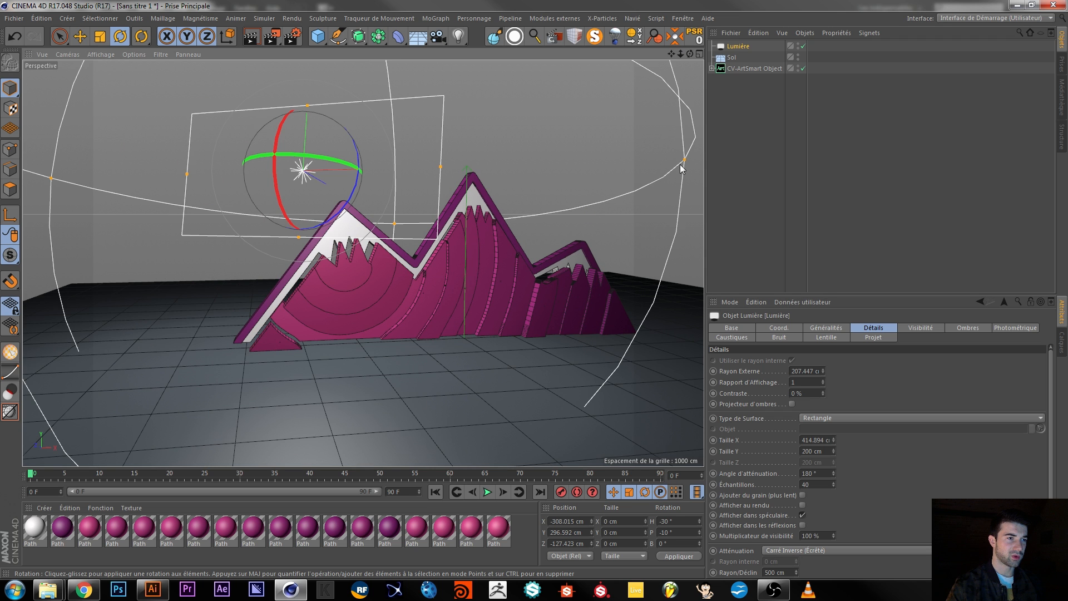
drag(684, 161, 555, 166)
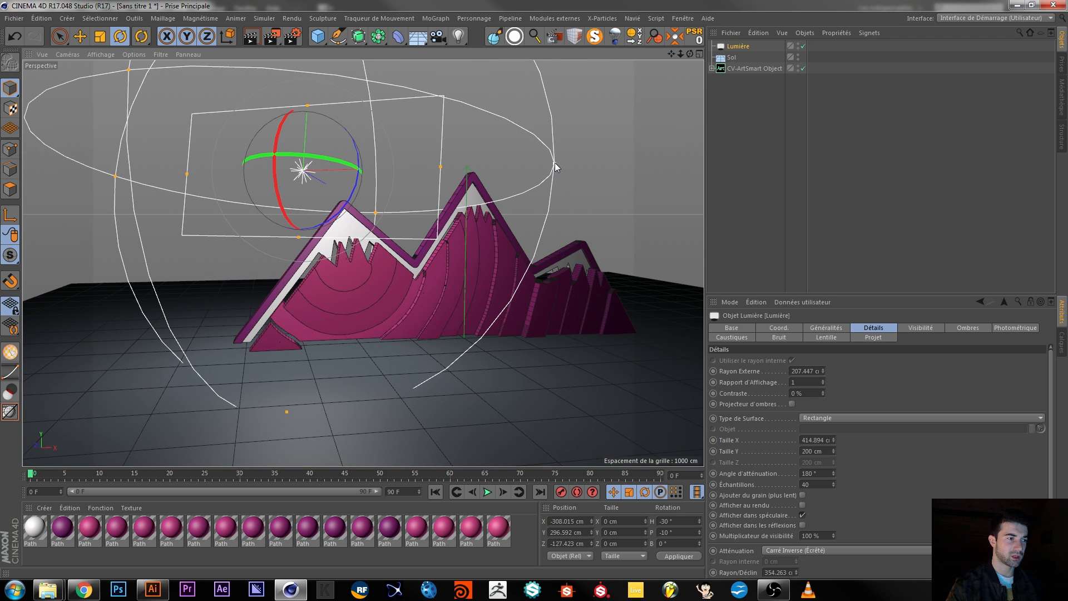
scroll(882, 474, down, 2)
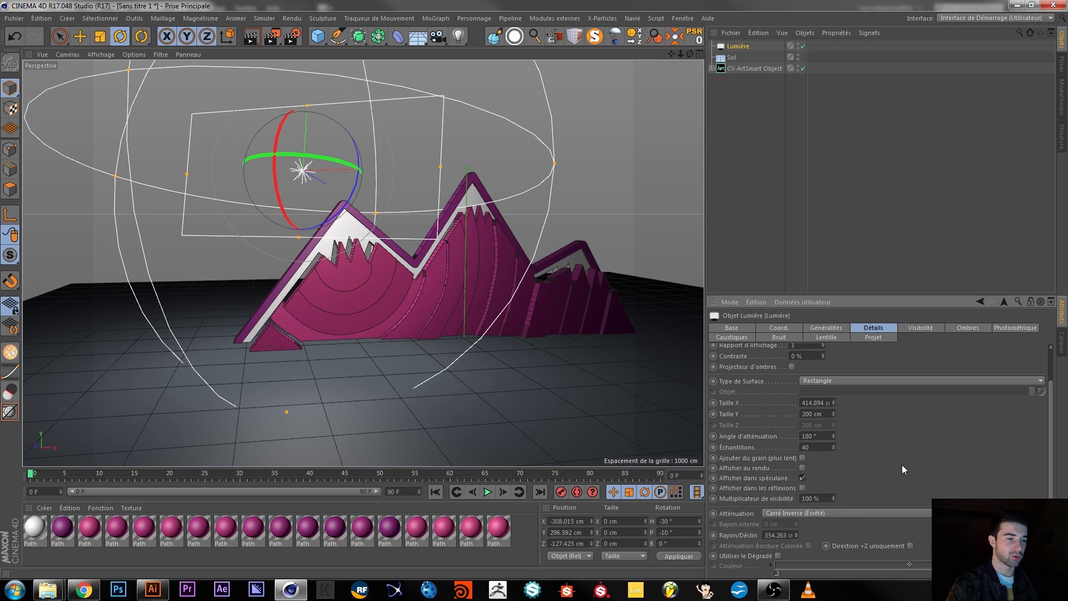
Step: Set the minimum samples of the area light's shadows to 12
scroll(867, 452, up, 2)
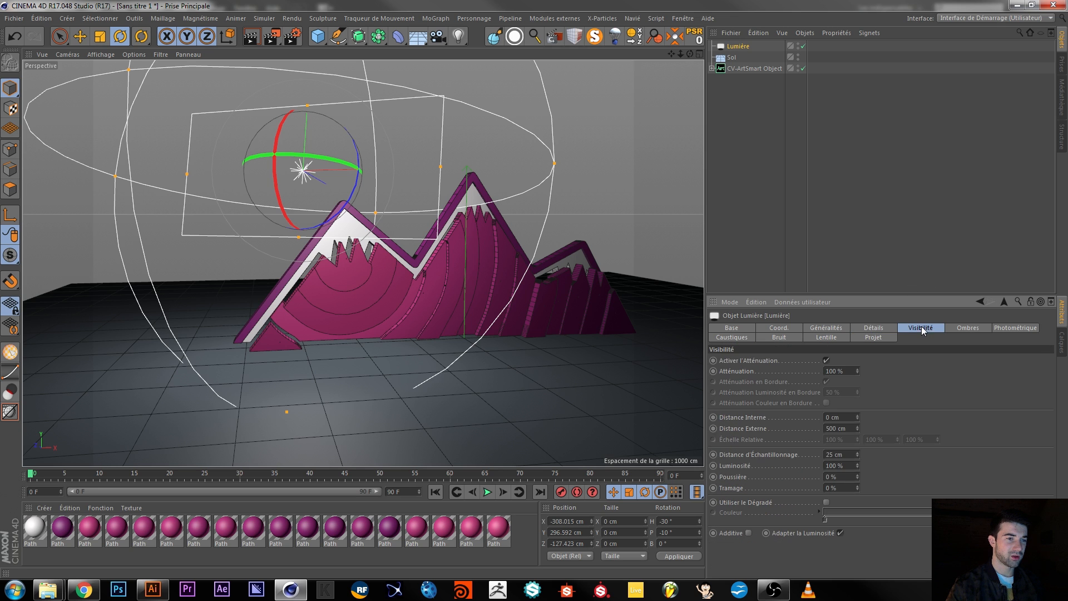
click(967, 328)
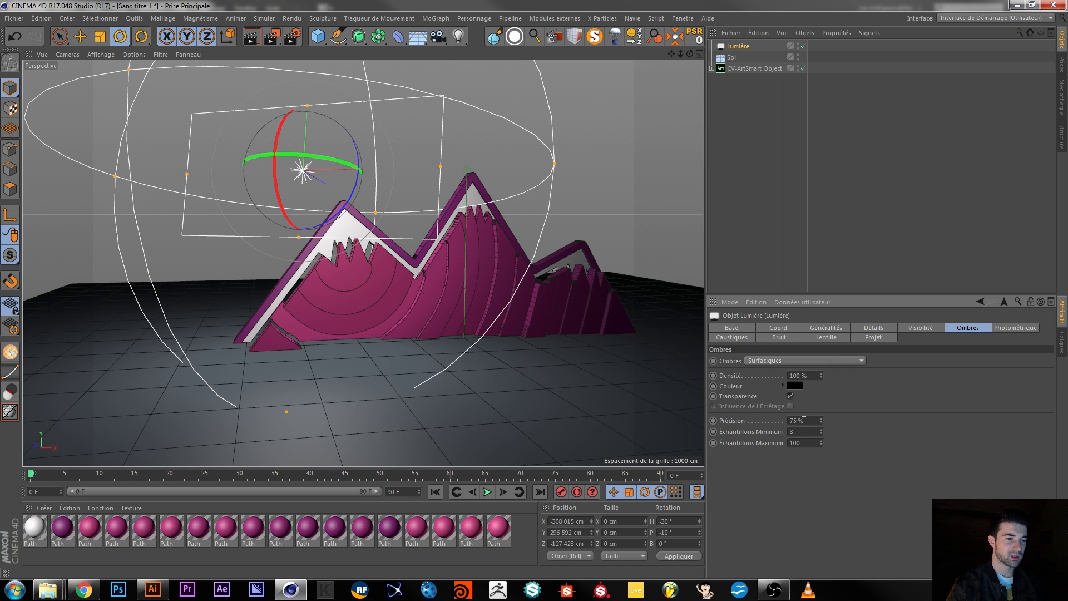
text(12)
key(Return)
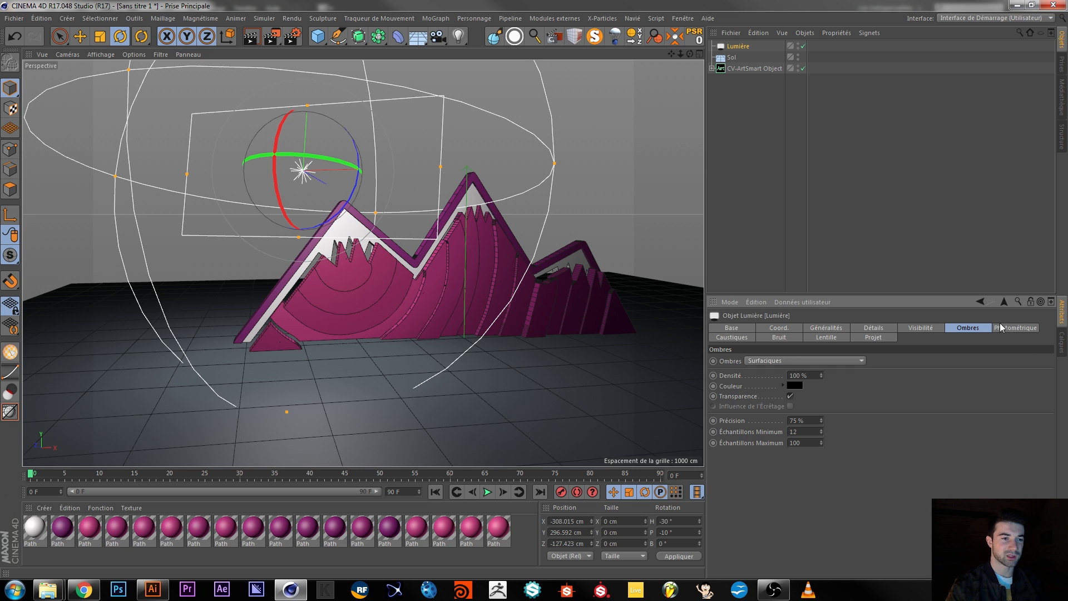
click(1009, 331)
click(820, 337)
click(779, 337)
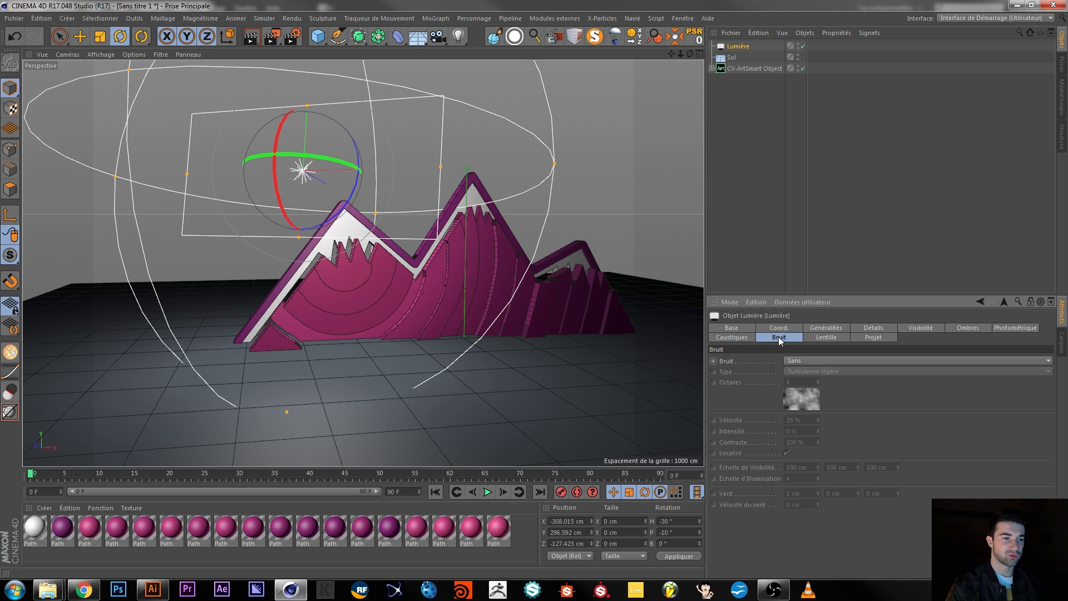
click(716, 179)
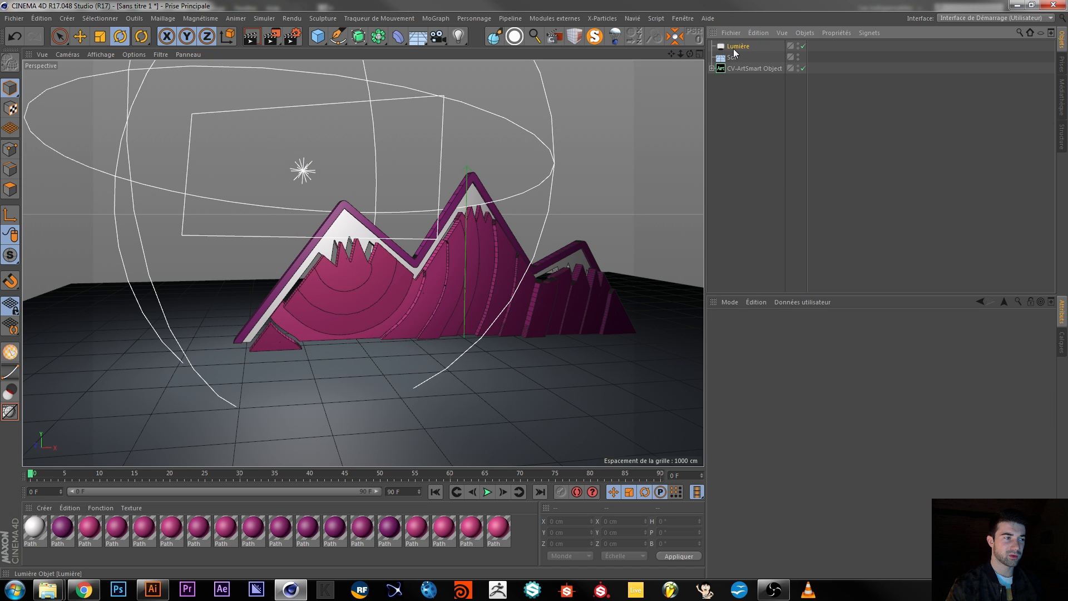
click(735, 48)
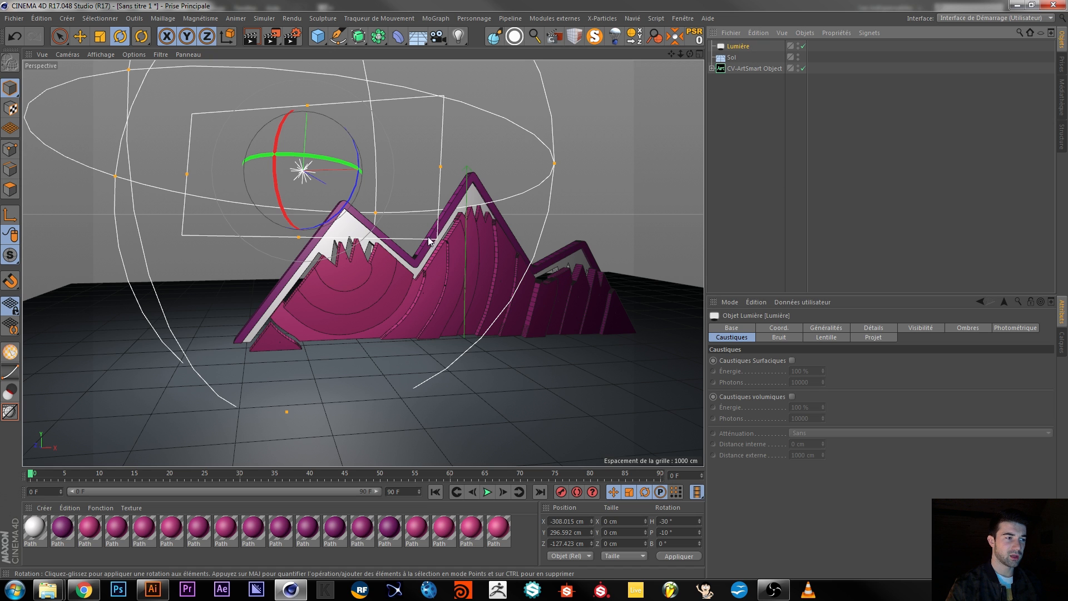
Step: Add Occlusion ambiante to the render settings with a maximum ray length of 50 cm, and render a closer view of the mountains
click(293, 36)
click(107, 203)
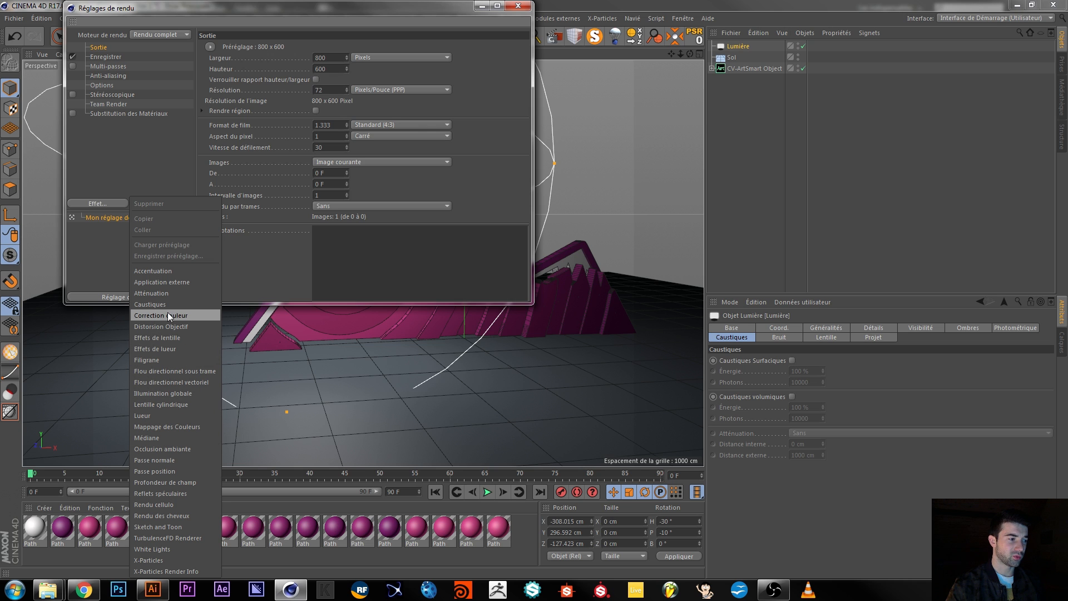
click(164, 449)
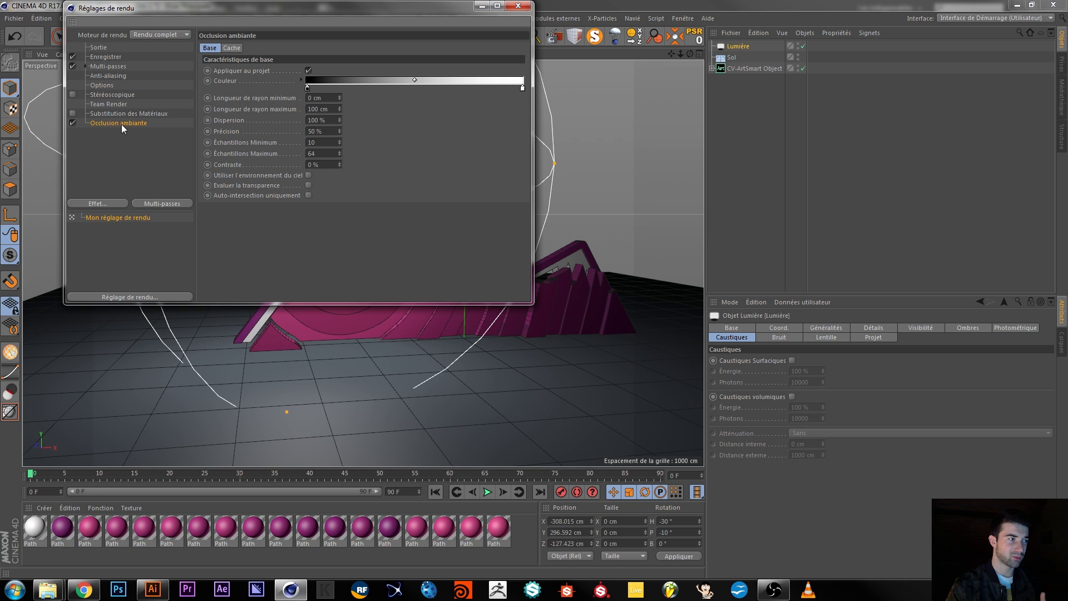
click(321, 110)
text(50)
key(Return)
click(518, 7)
alt+drag(481, 269, 372, 315)
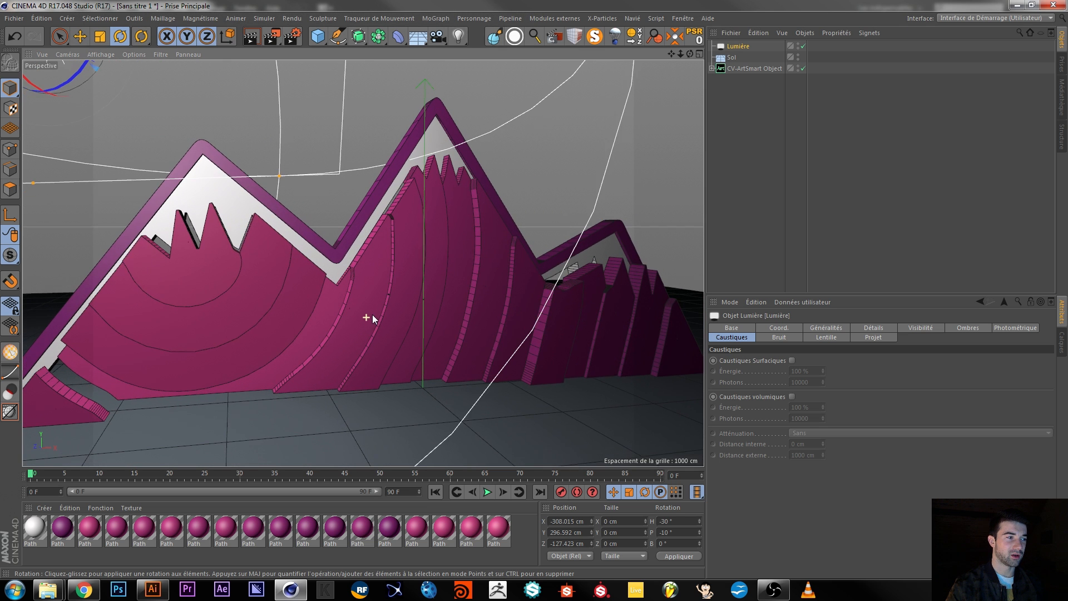
click(252, 37)
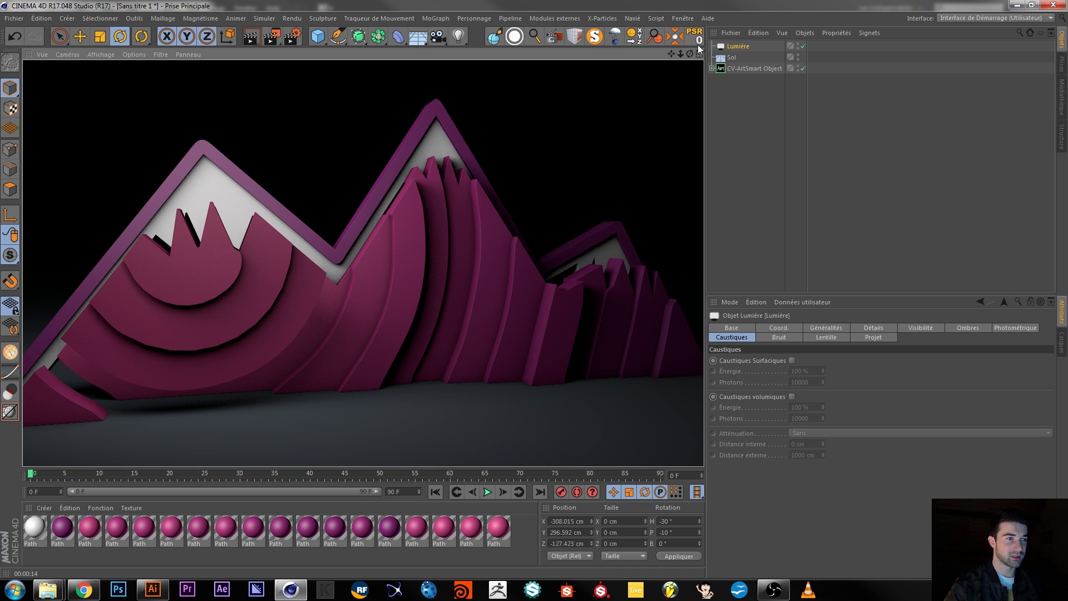
Step: Set the CV-ArtSmart object's interpolation to Adaptative and test-render a region around the leftmost peak's snow line
click(168, 308)
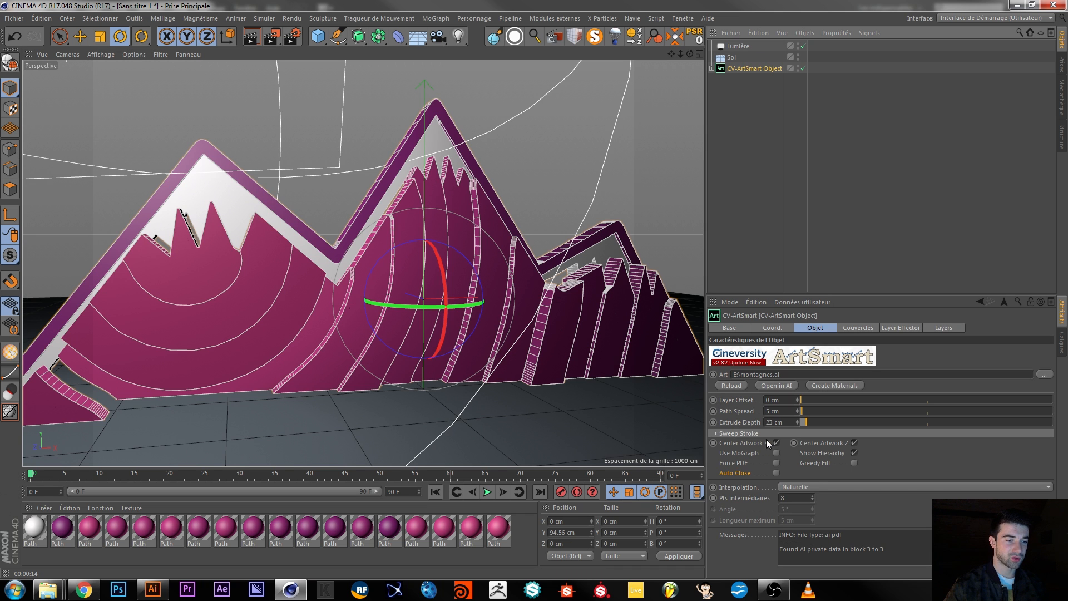
click(825, 490)
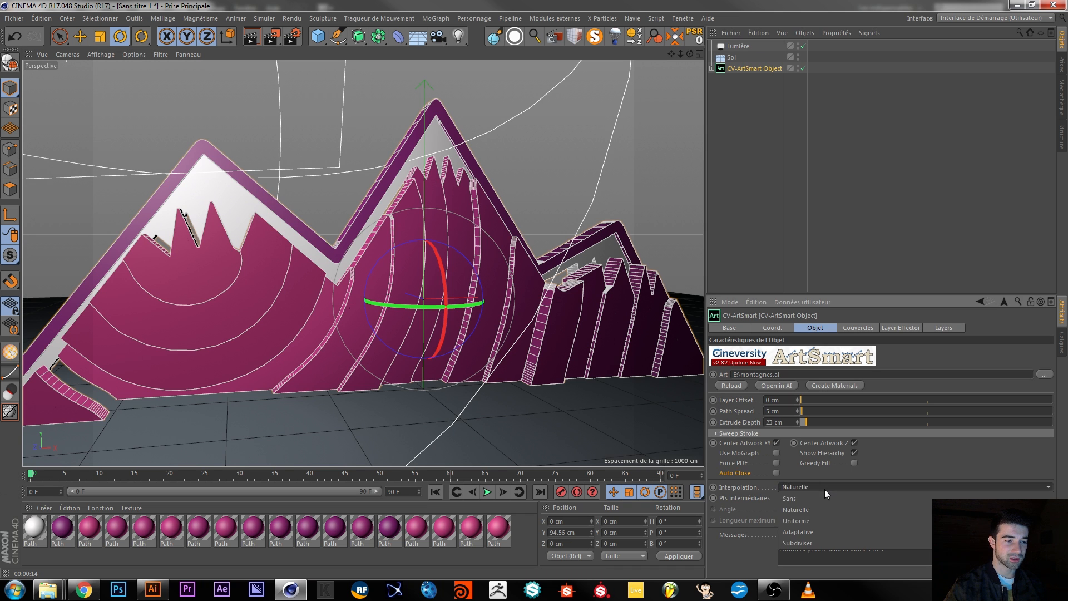
click(819, 531)
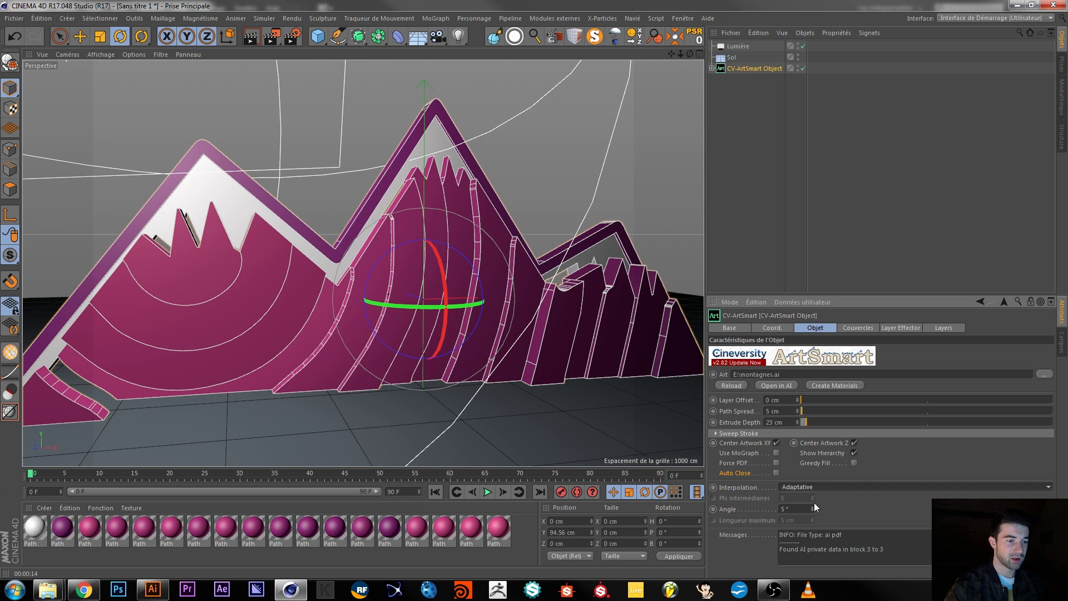
drag(272, 36, 299, 50)
drag(178, 232, 285, 336)
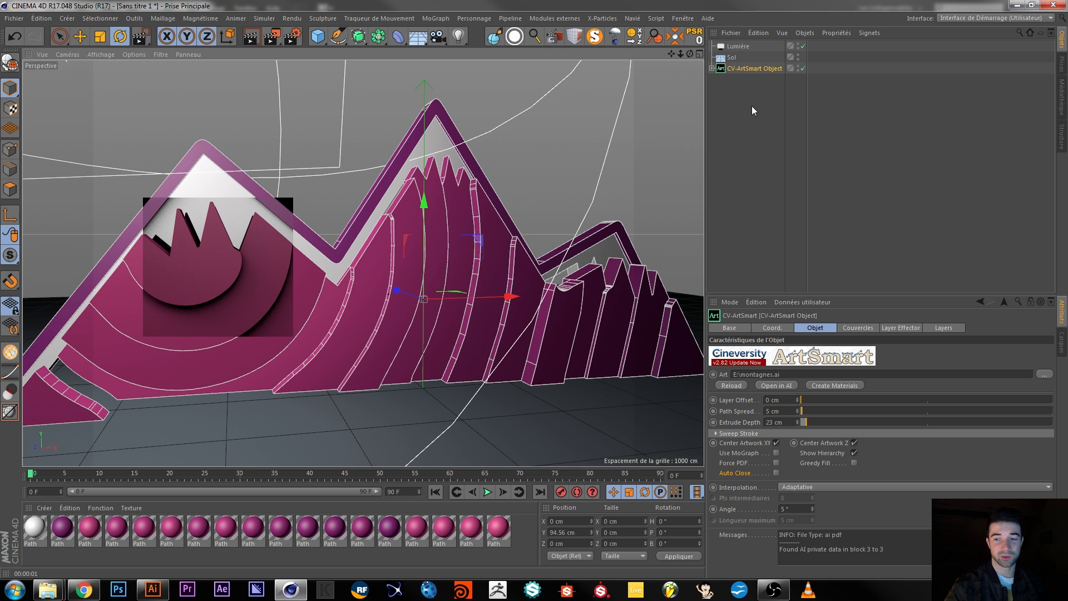
Step: Apply the dark purple Path material to the floor
click(739, 126)
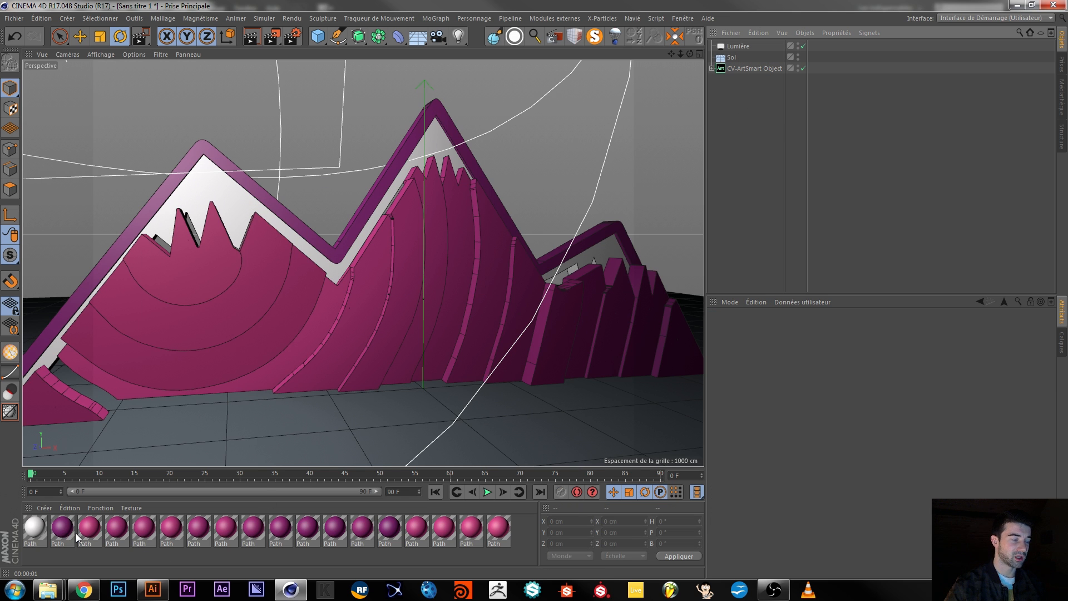
drag(67, 530, 331, 435)
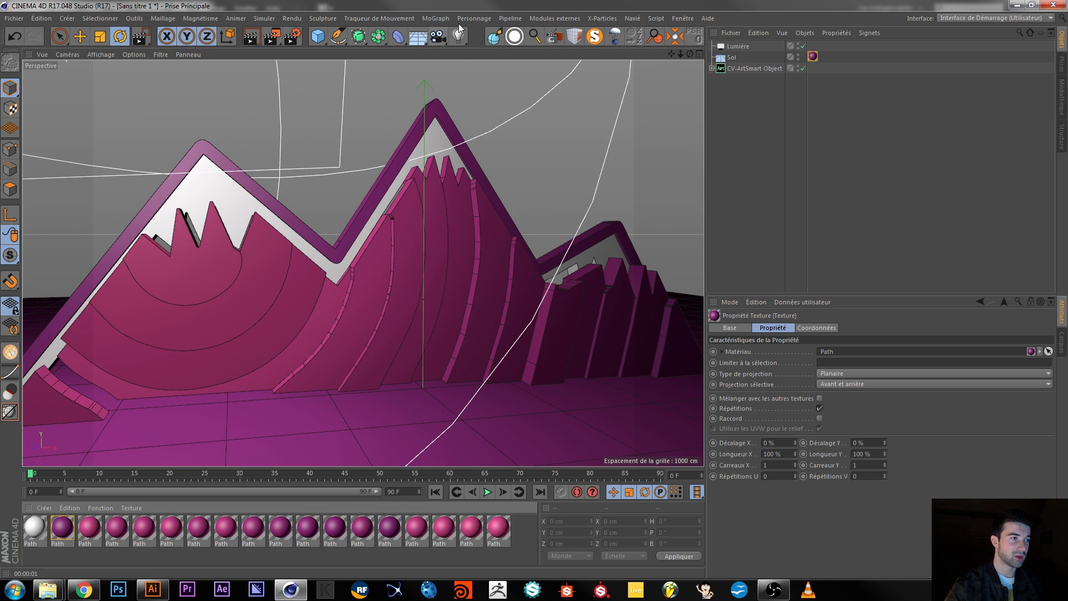
Step: Add a sphere and place it above and behind the mountains, at about Y 477, Z 887 cm
drag(317, 36, 611, 66)
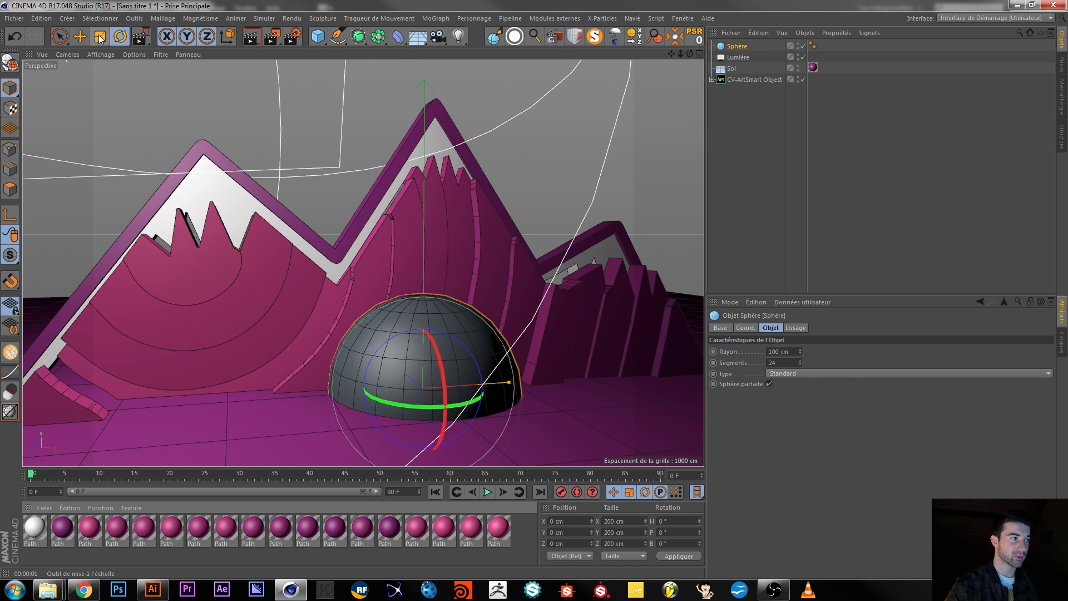
click(80, 36)
drag(423, 315, 298, 11)
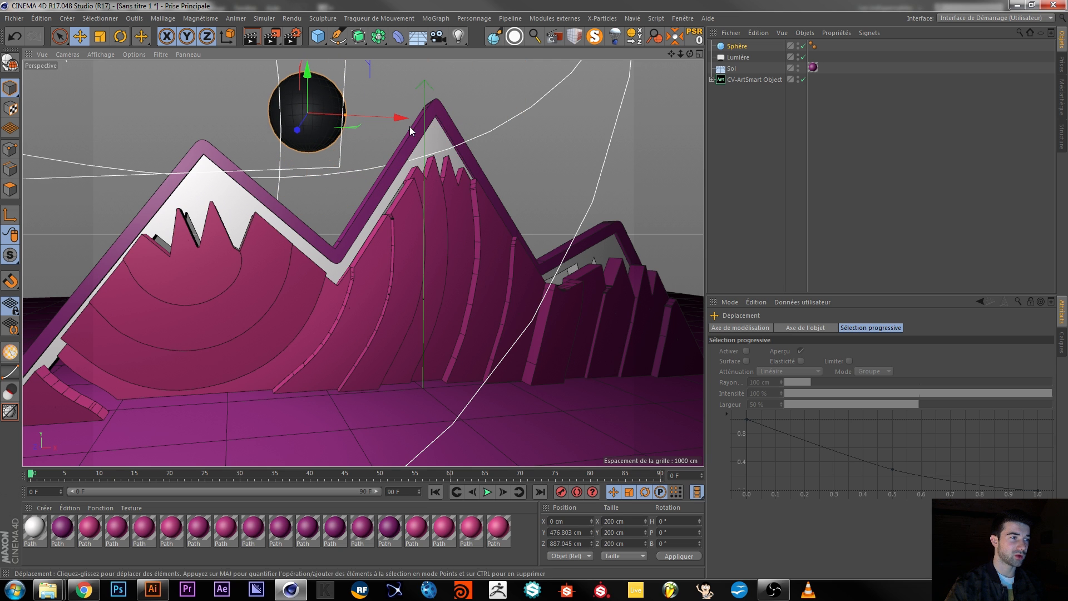
Step: Duplicate the last pink Path material and recolour the copy yellow, with a hue of 63° and a saturation of 77 %
ctrl+drag(498, 536, 531, 545)
double_click(32, 559)
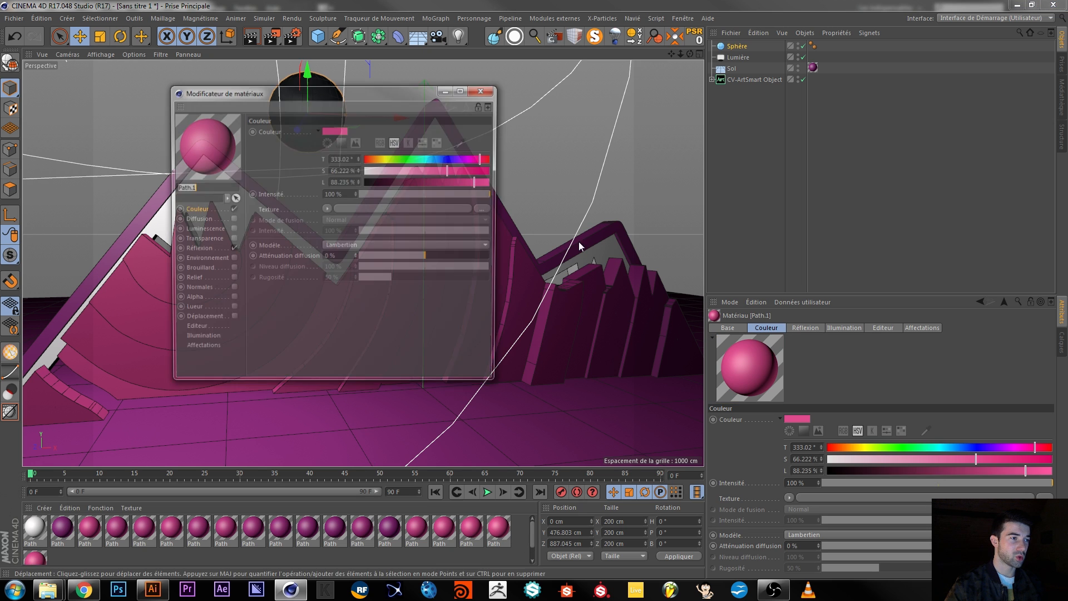
click(387, 159)
click(457, 170)
drag(458, 170, 464, 170)
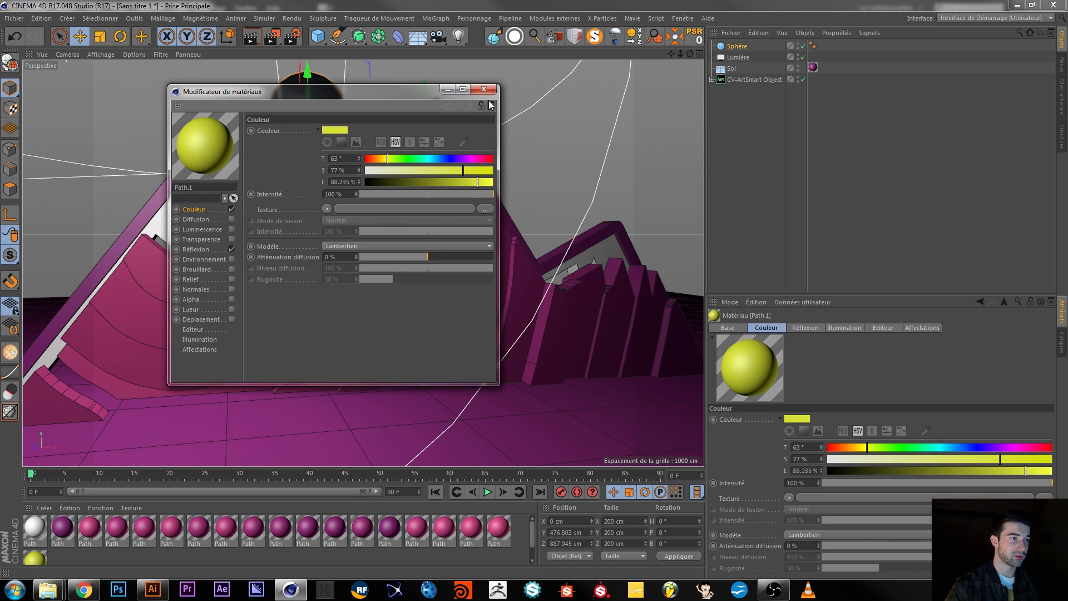
Step: Enable Luminescence on the yellow material with a yellow-green hue of about 75°, and apply the material to the sphere
click(231, 229)
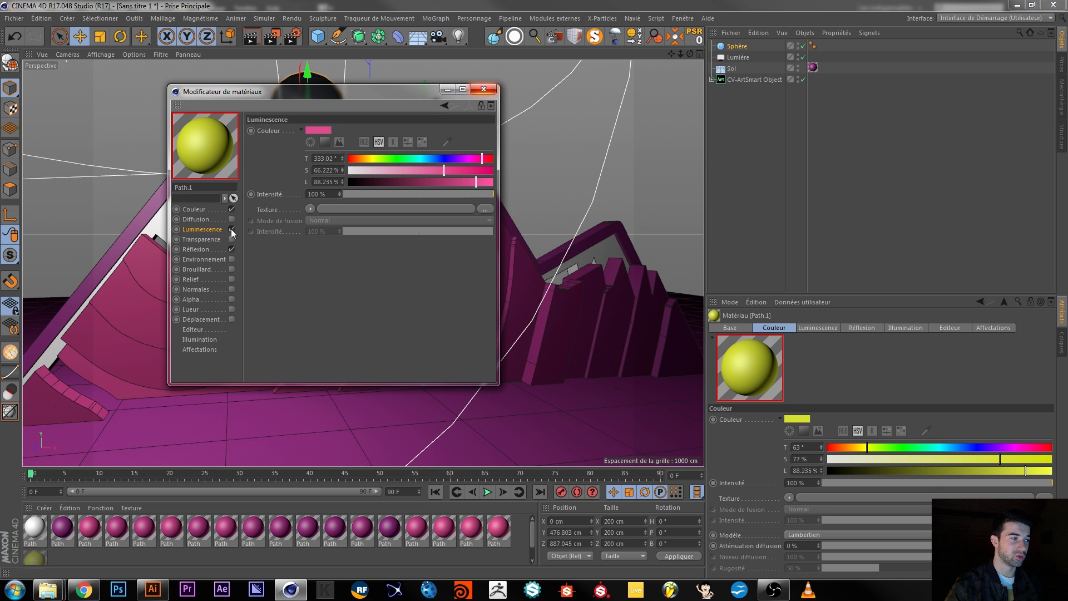
drag(406, 159, 379, 158)
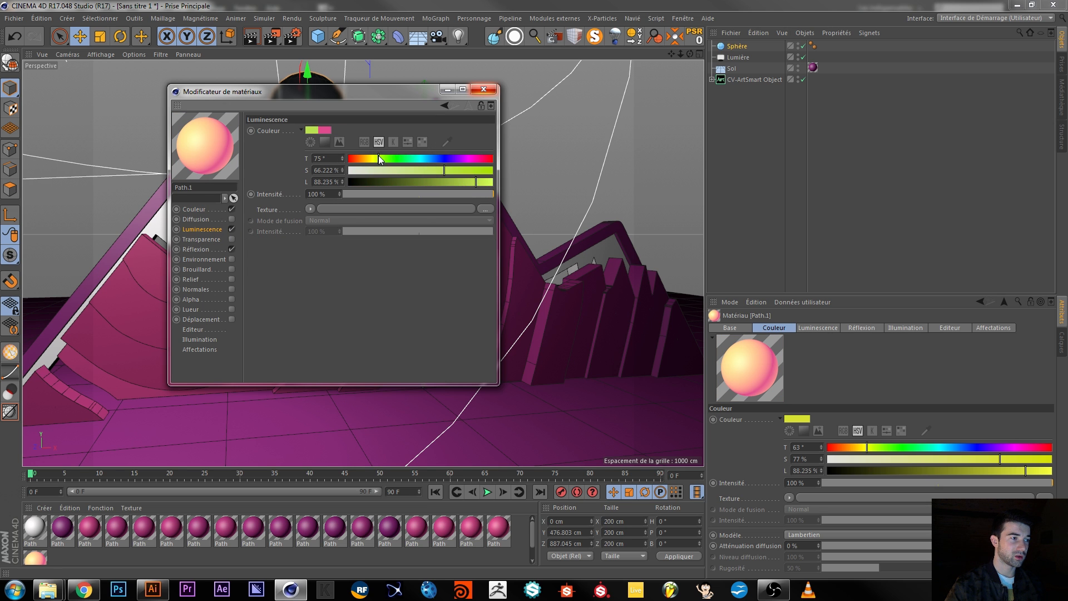
click(491, 91)
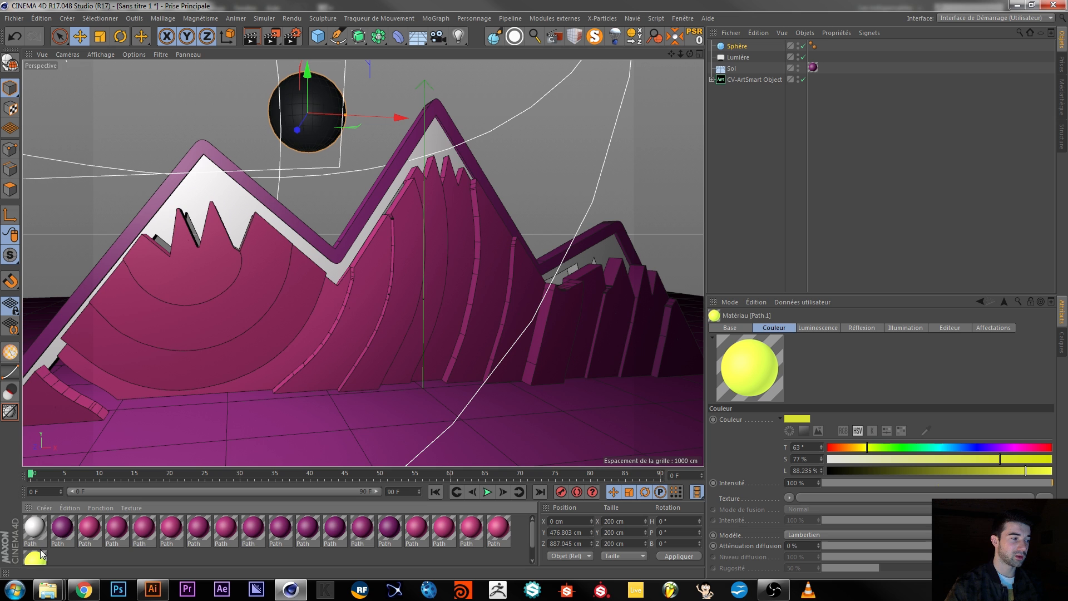
drag(298, 121, 298, 120)
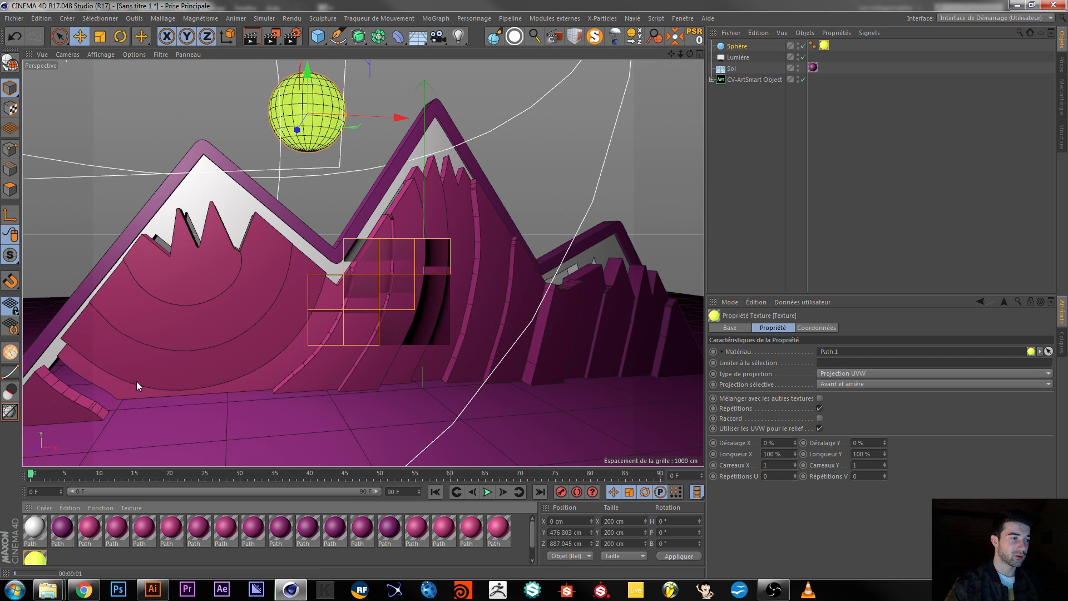
click(735, 187)
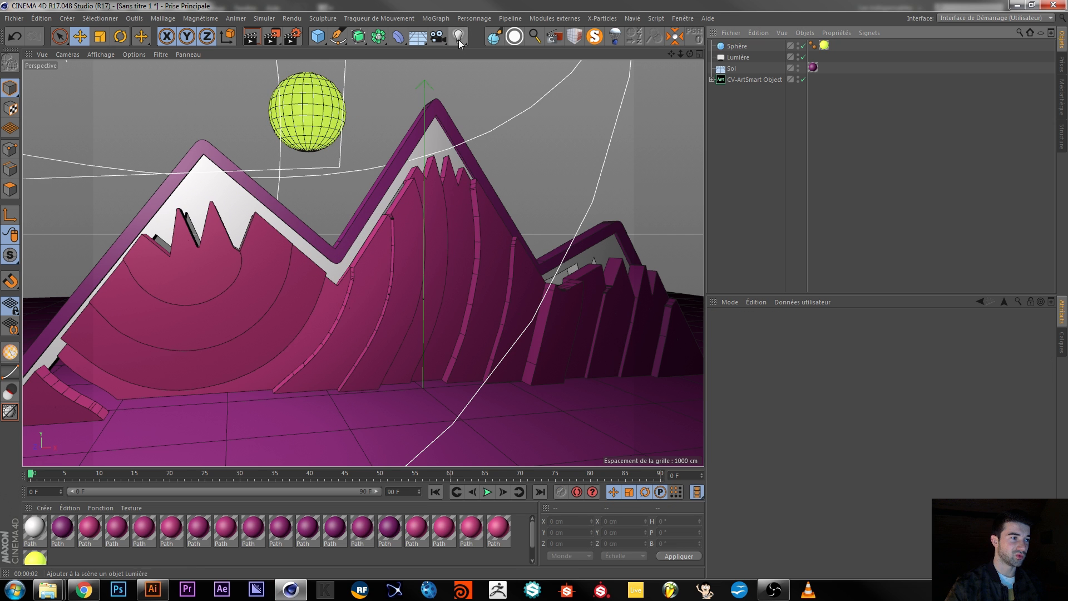
Step: Add a Ciel Physique object and set its sky intensity to 10 %
click(420, 35)
click(549, 52)
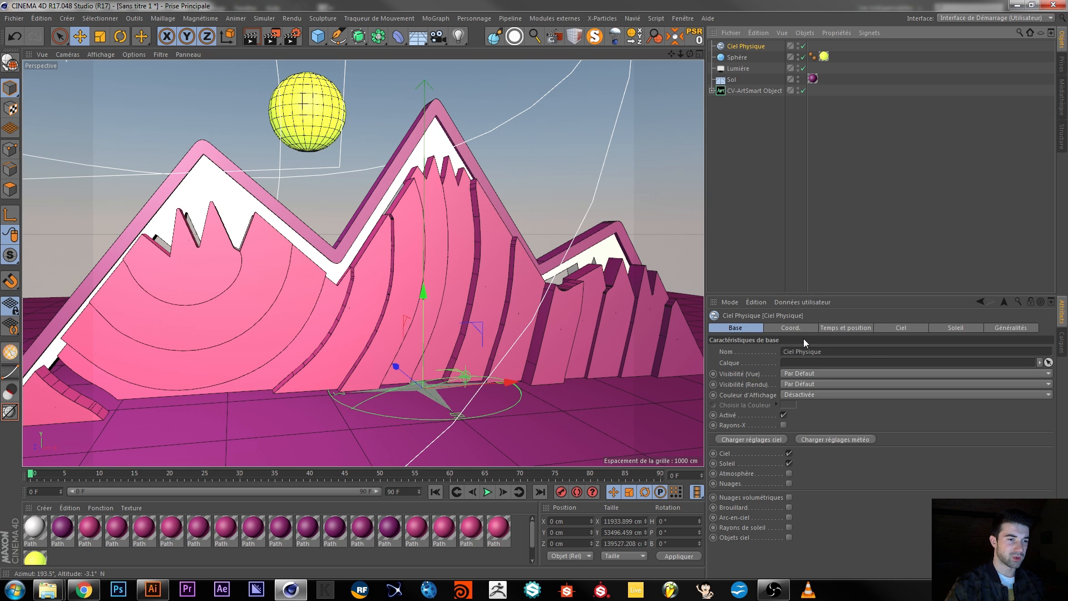
click(892, 329)
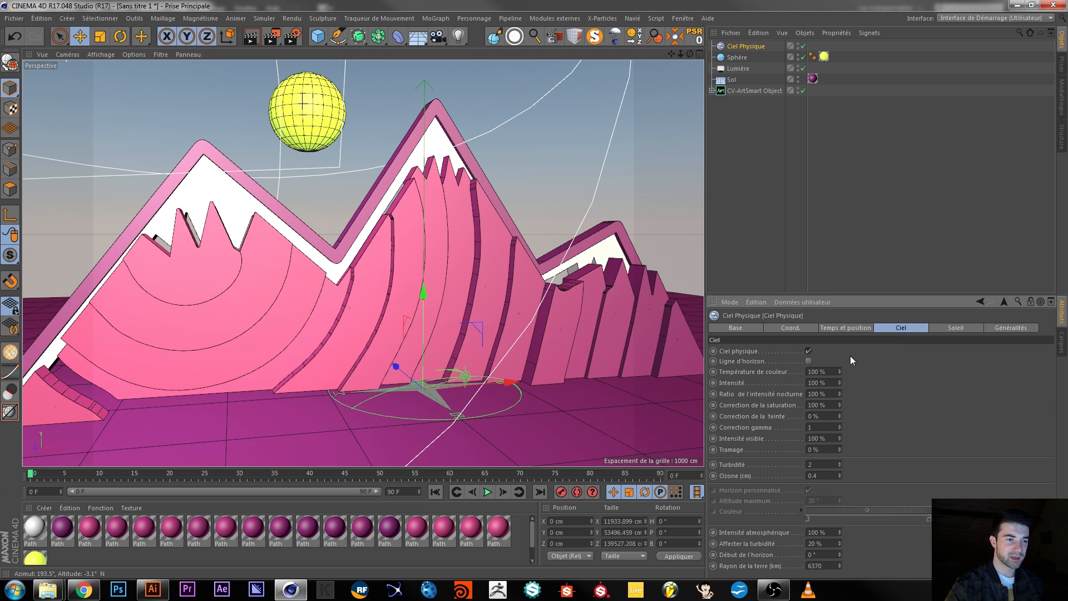
key(BackSpace)
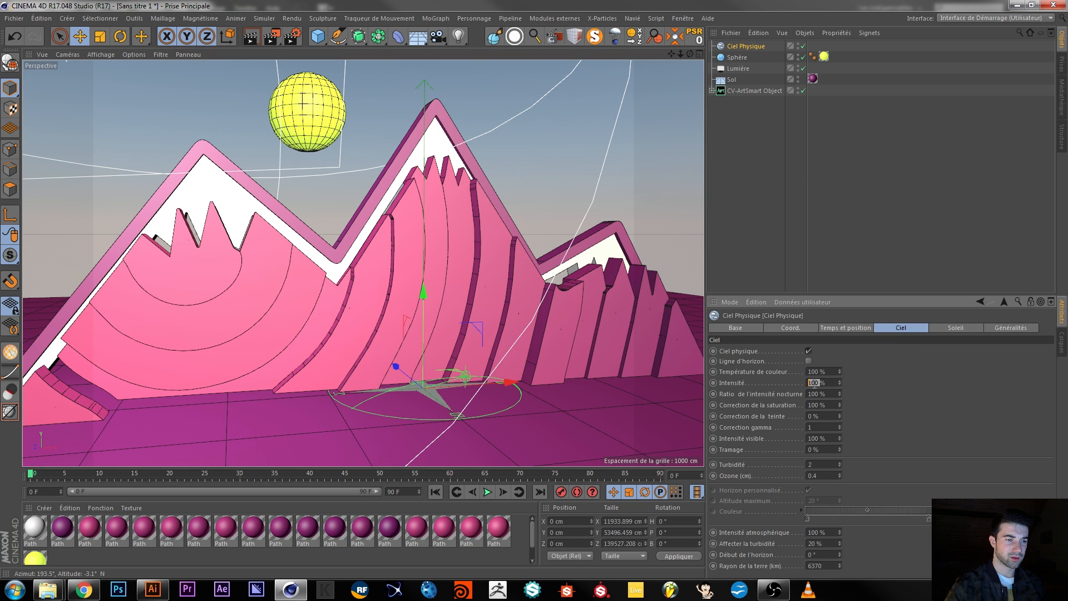
key(Return)
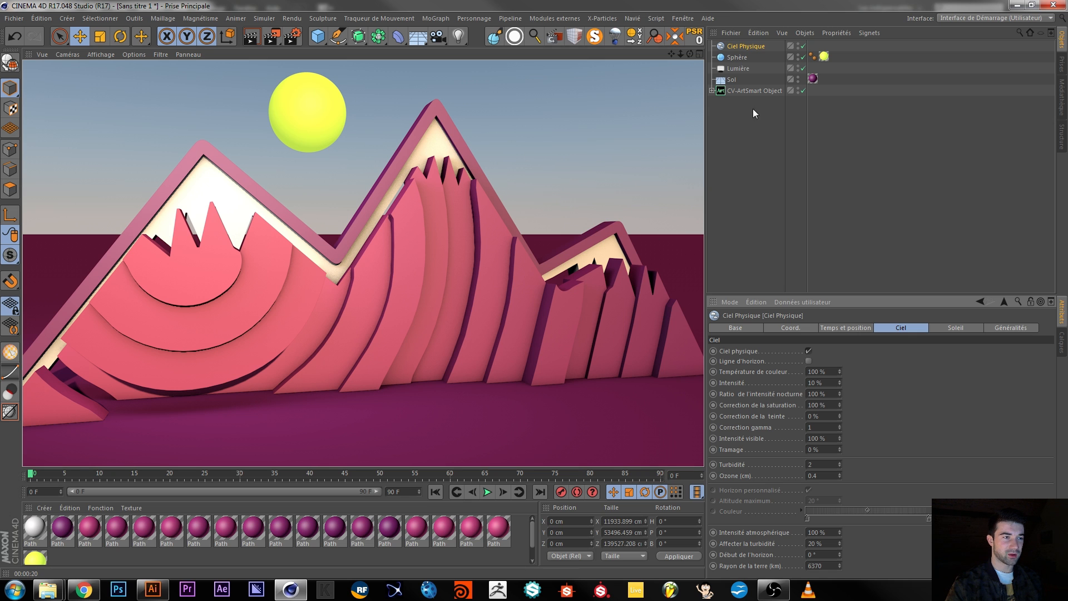
Step: Add an Environnement object and set its environment colour to magenta
click(412, 38)
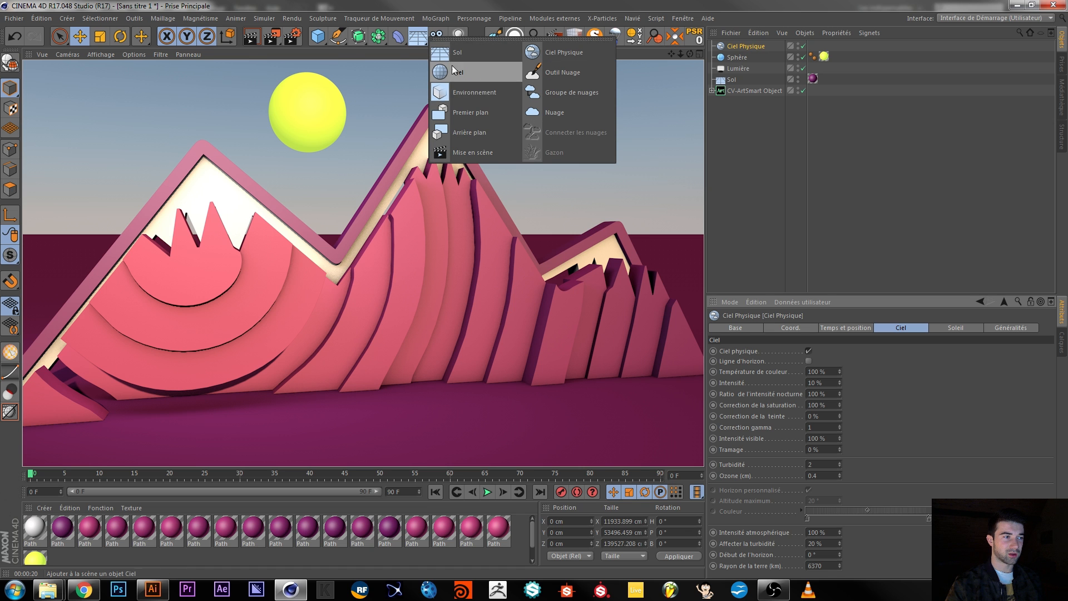
click(472, 94)
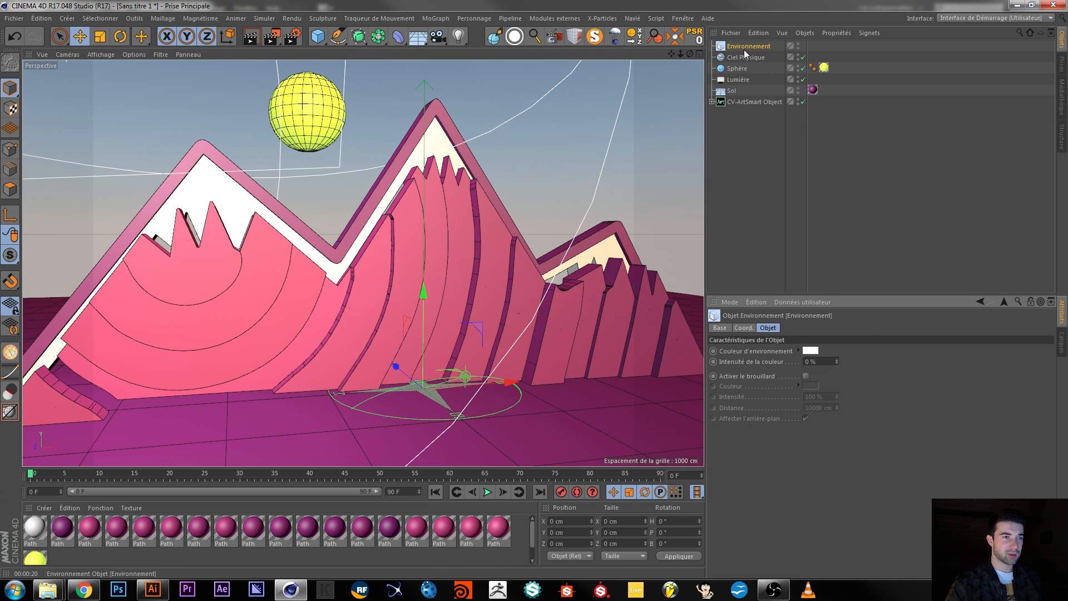
click(811, 354)
drag(863, 353, 870, 354)
click(868, 365)
click(802, 390)
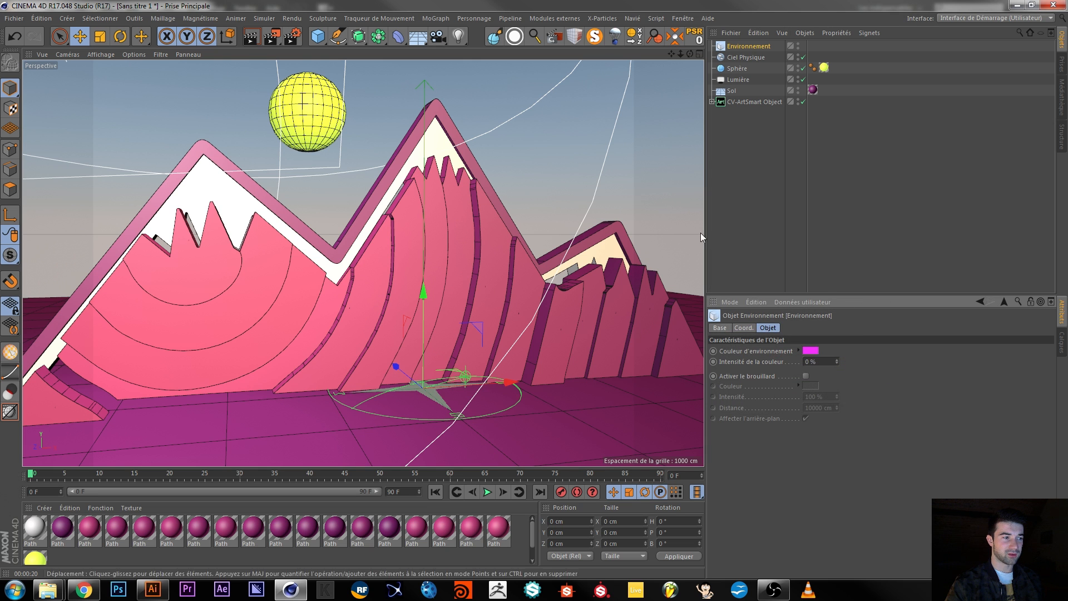
Step: Enable the environment's fog and set its colour to magenta, with a hue of 306°, saturation 79 % and brightness 100 %
click(805, 376)
click(813, 386)
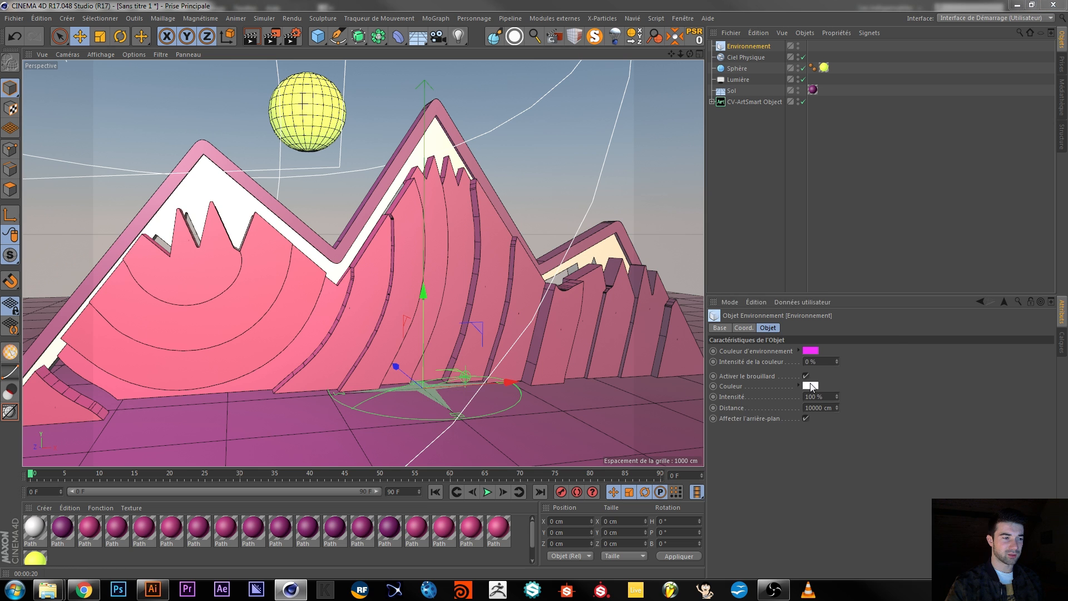
click(869, 382)
click(865, 392)
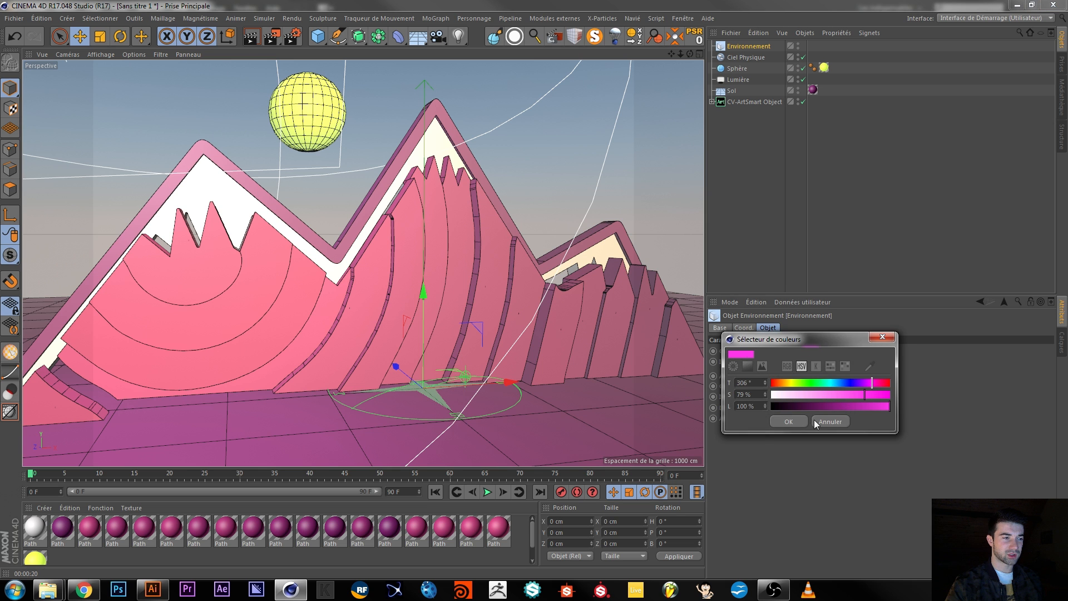
click(784, 421)
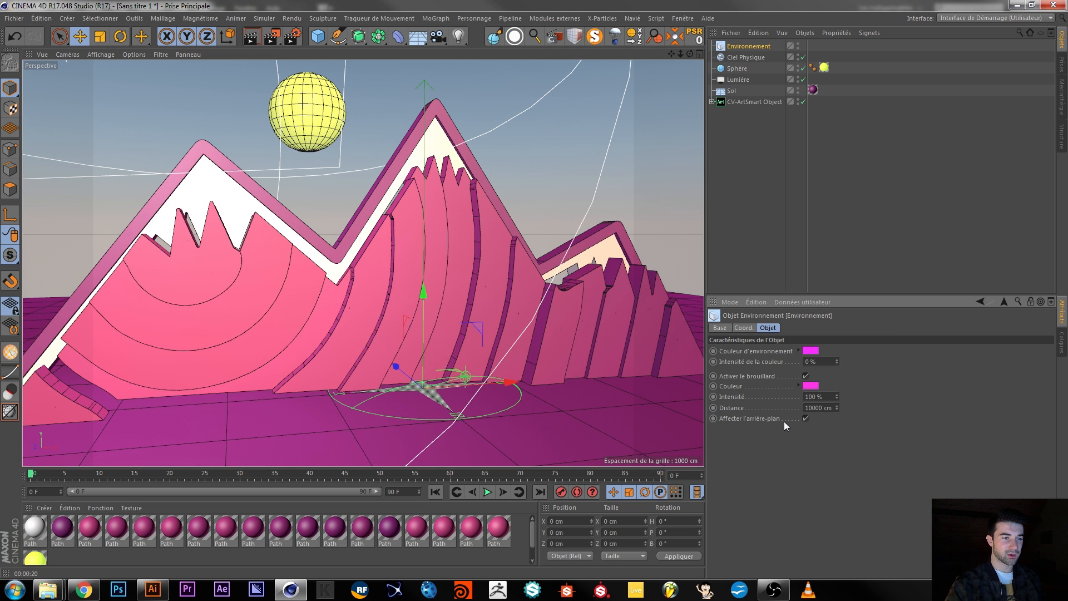
Step: Set the Environnement object's fog distance to 3560 cm and render the view
click(837, 399)
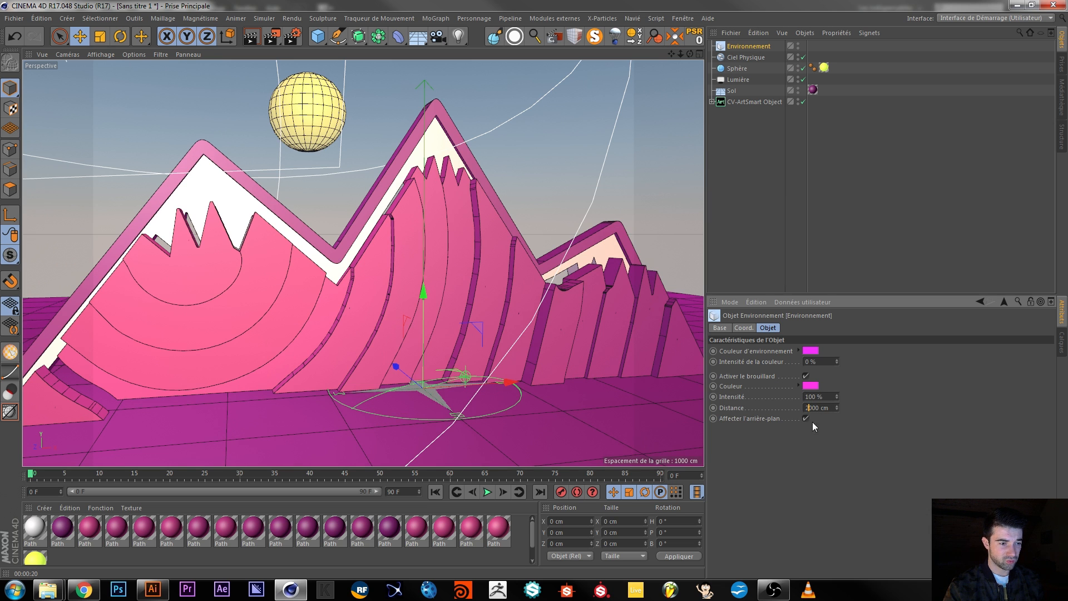
key(Return)
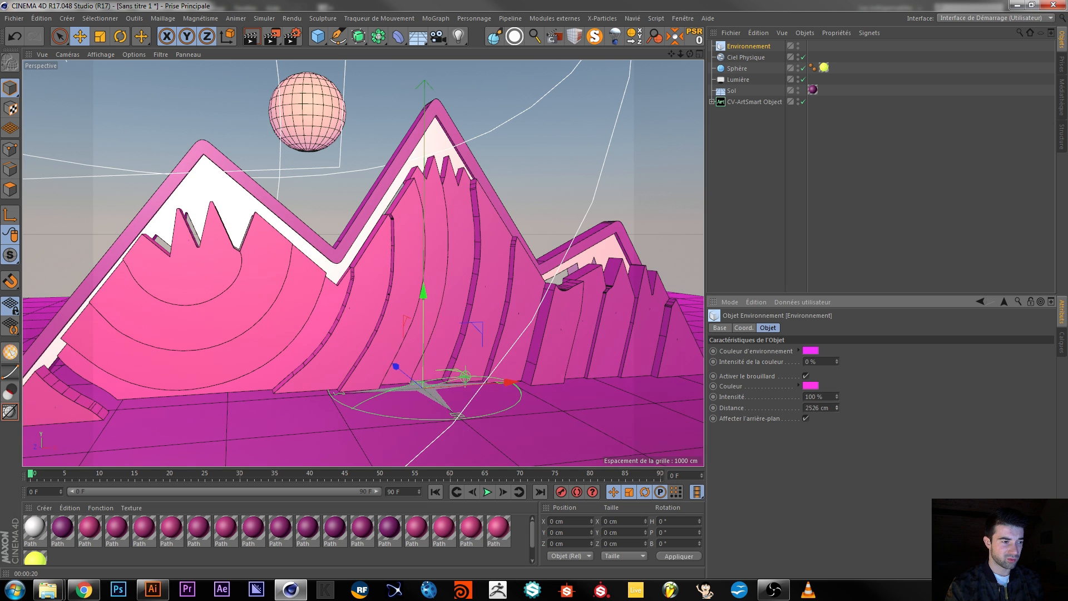
drag(837, 407, 838, 405)
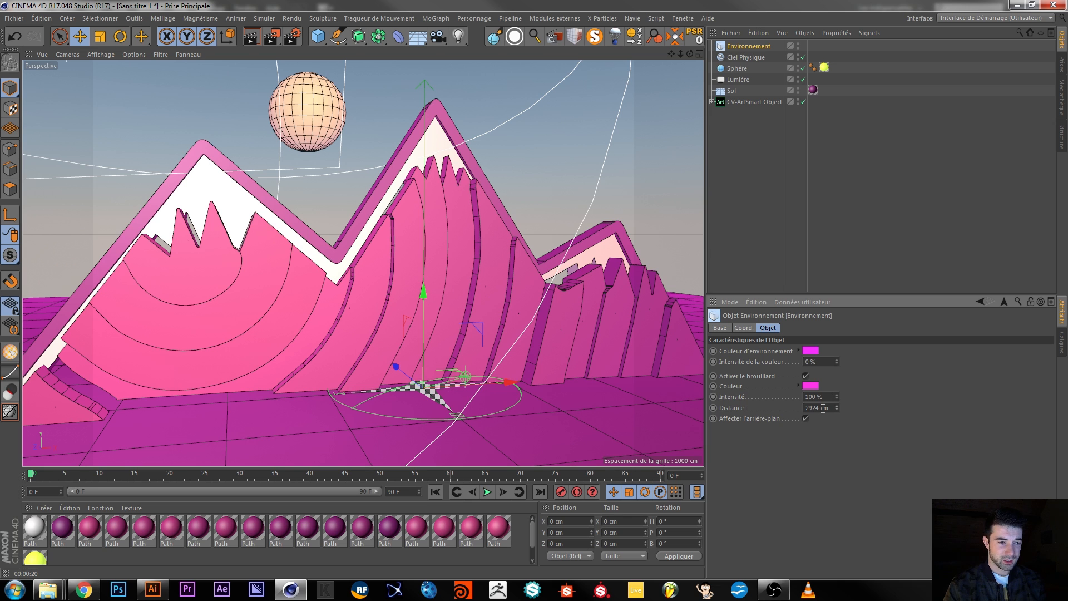
text(3560)
key(Return)
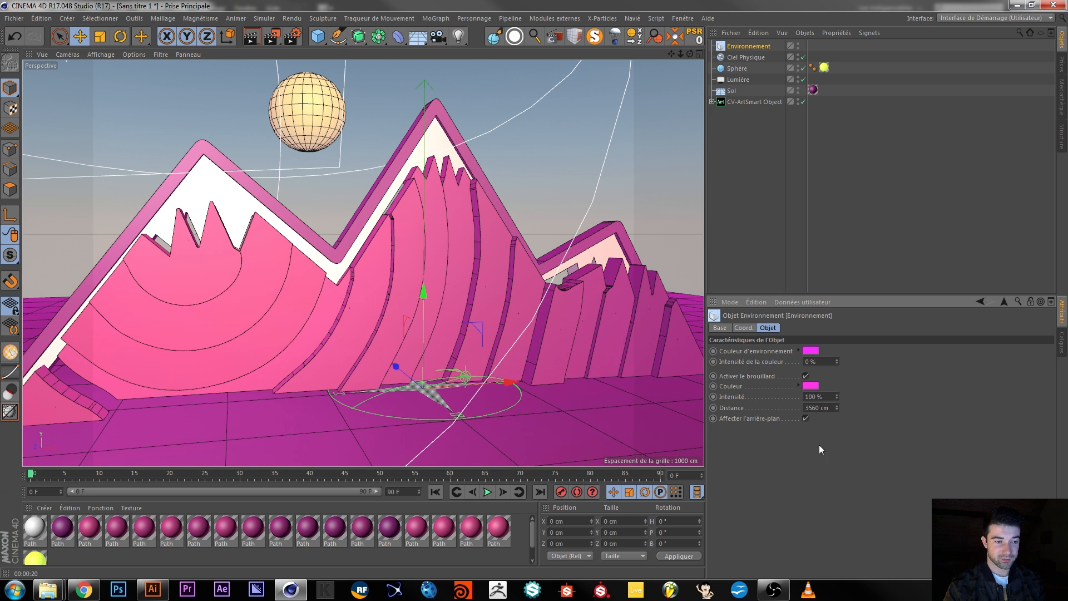
key(ctrl+r)
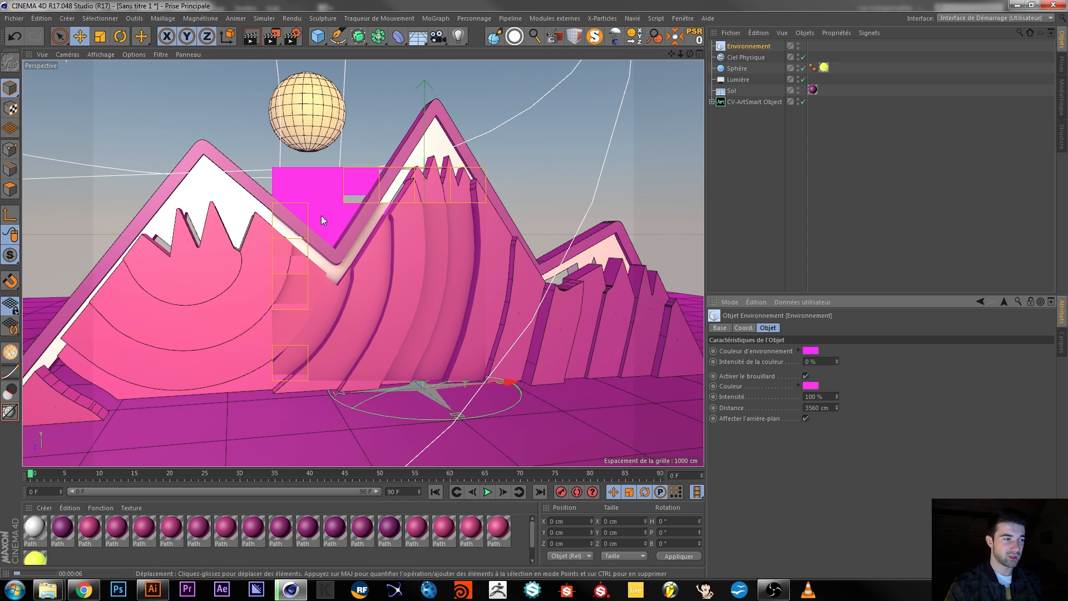
Step: Set the environment colour to white by reducing its saturation to 0 %
click(811, 351)
drag(806, 361, 736, 368)
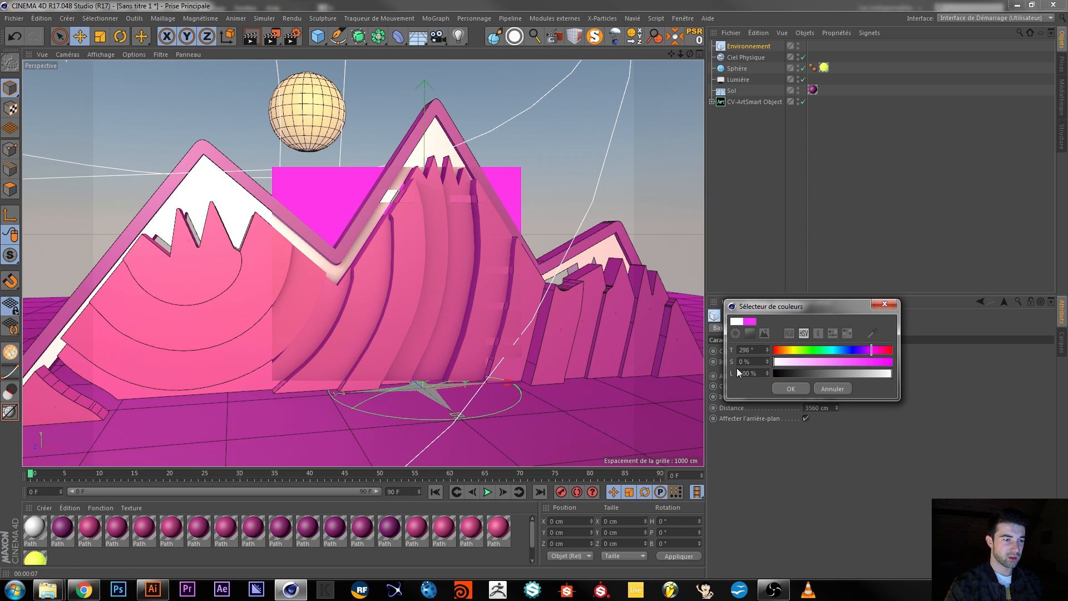
click(791, 388)
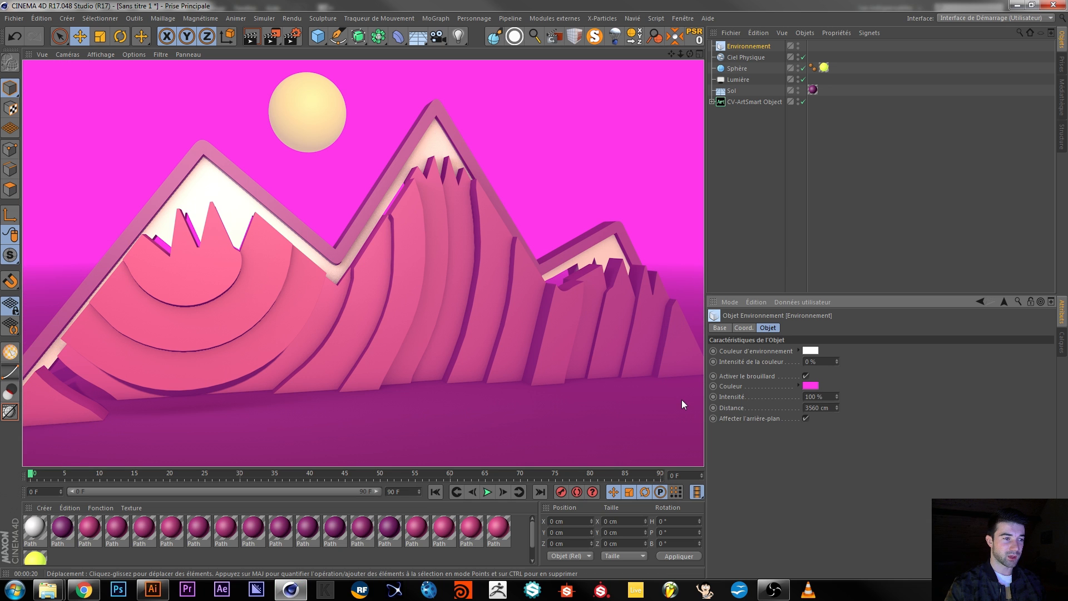
click(439, 345)
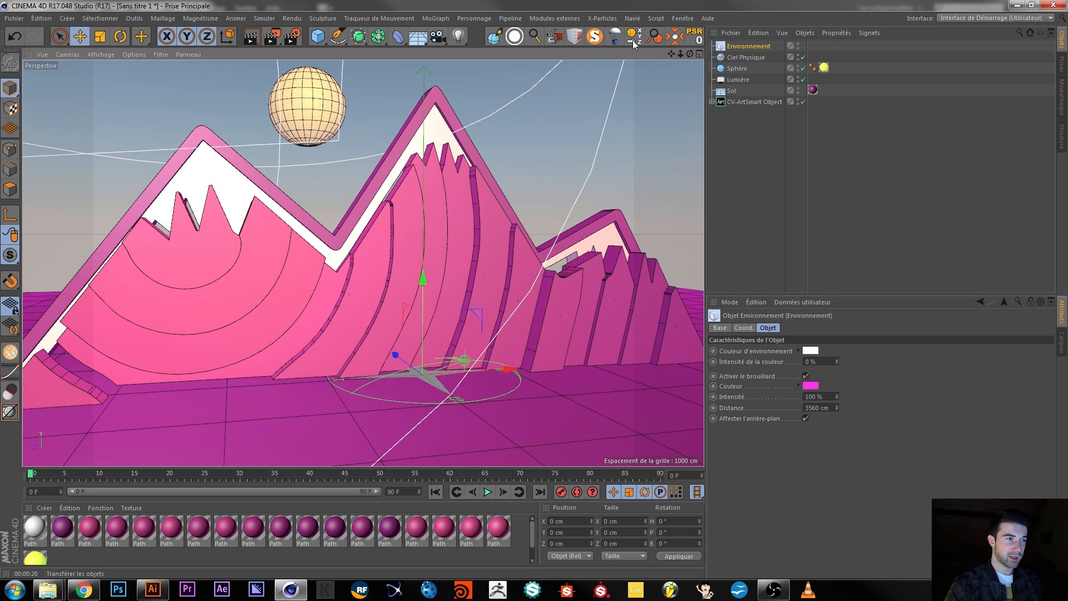
Step: Add a Pantin figure and scale it down uniformly to about 240 cm tall
click(320, 37)
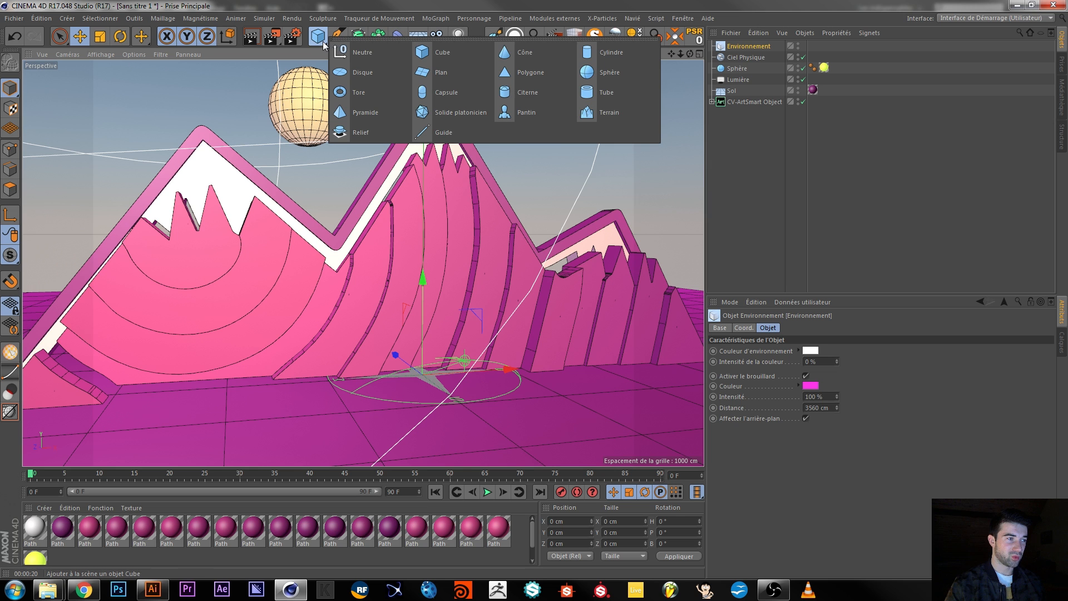
click(531, 92)
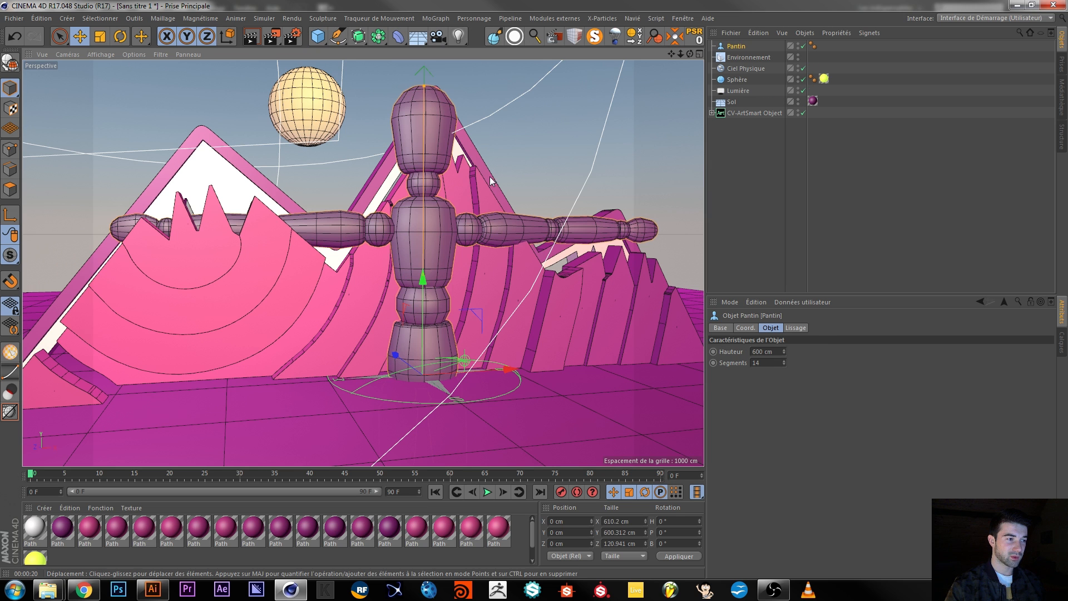
key(t)
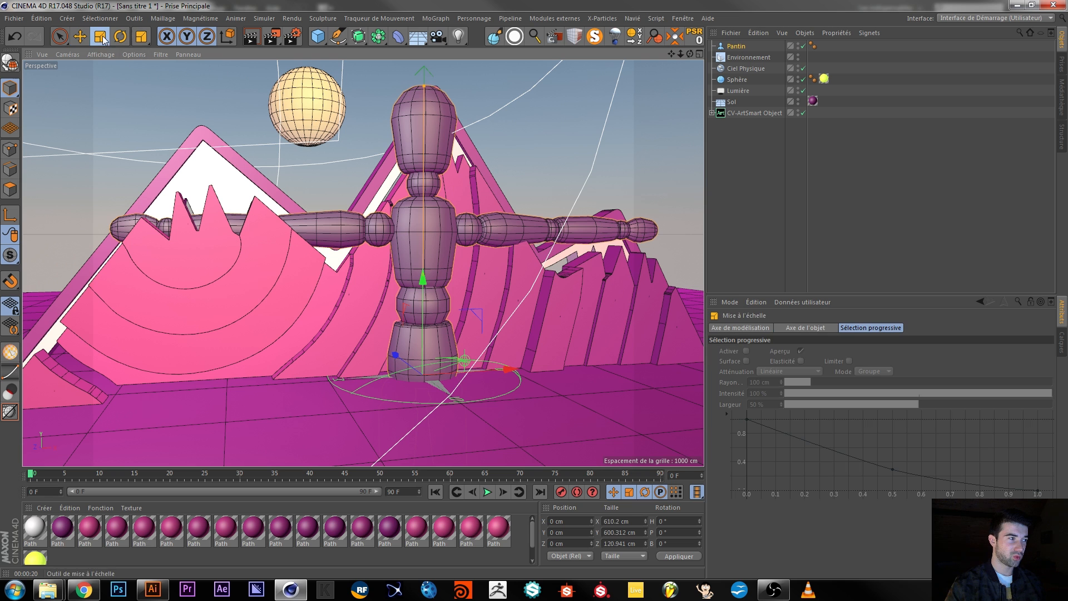
drag(627, 135, 415, 210)
Step: Move the Pantin in front of the mountains to about X -98 cm, Y 120 cm, Z -187 cm
key(e)
drag(425, 291, 445, 210)
drag(396, 259, 432, 295)
drag(351, 255, 351, 251)
drag(427, 278, 458, 278)
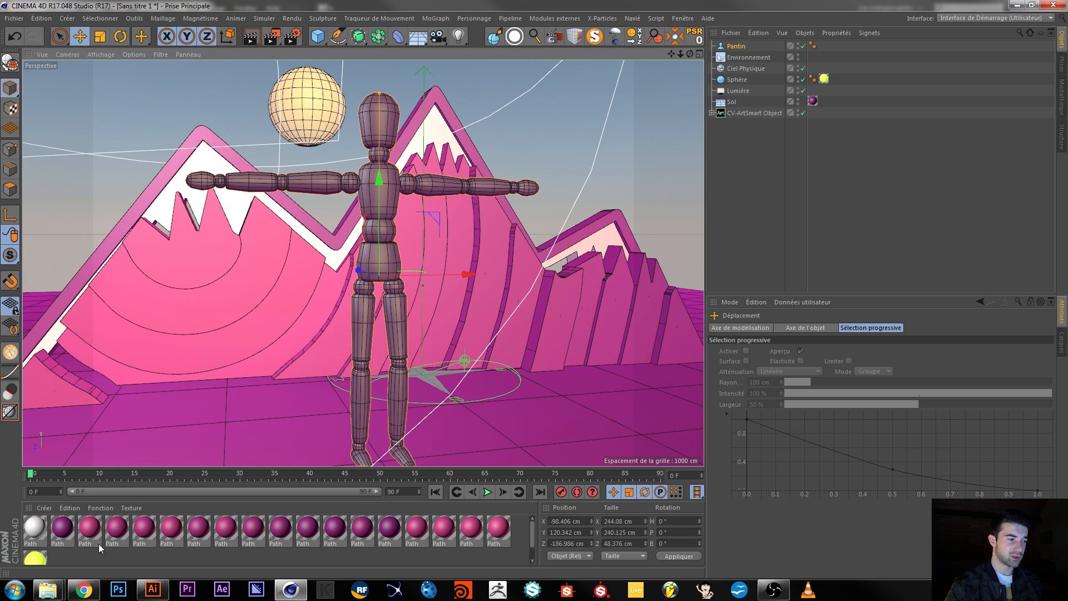
Step: Duplicate the last pink material and enable dark-red Luminescence on the copy, with hue 14°, saturation 93 % and brightness 42 %
ctrl+drag(491, 532, 521, 534)
double_click(64, 559)
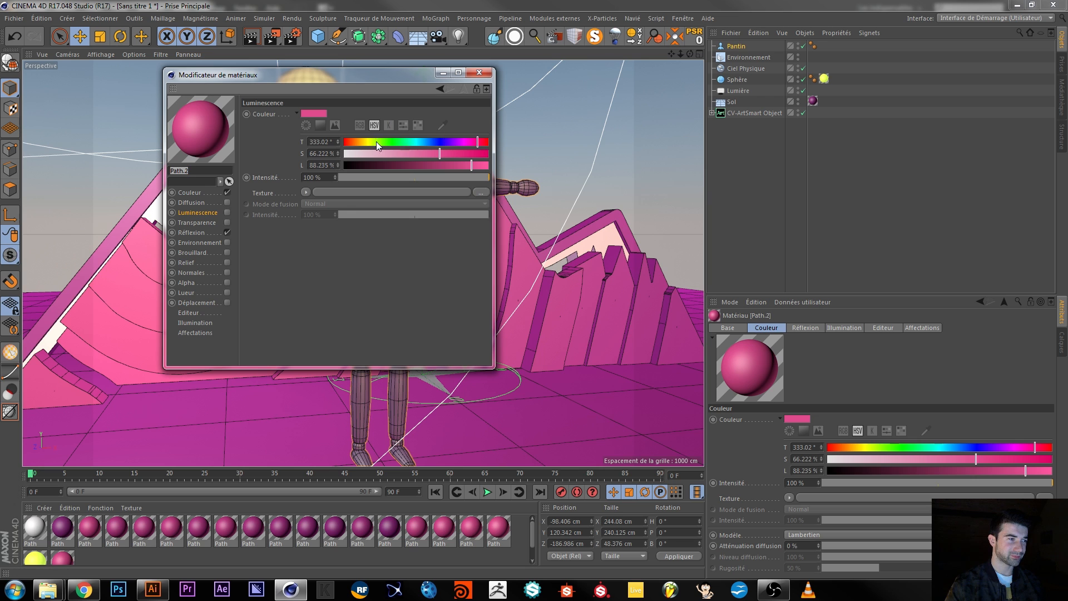
mouse_move(380, 148)
mouse_down()
mouse_move(429, 151)
mouse_move(364, 142)
mouse_up()
click(446, 154)
drag(457, 165, 359, 140)
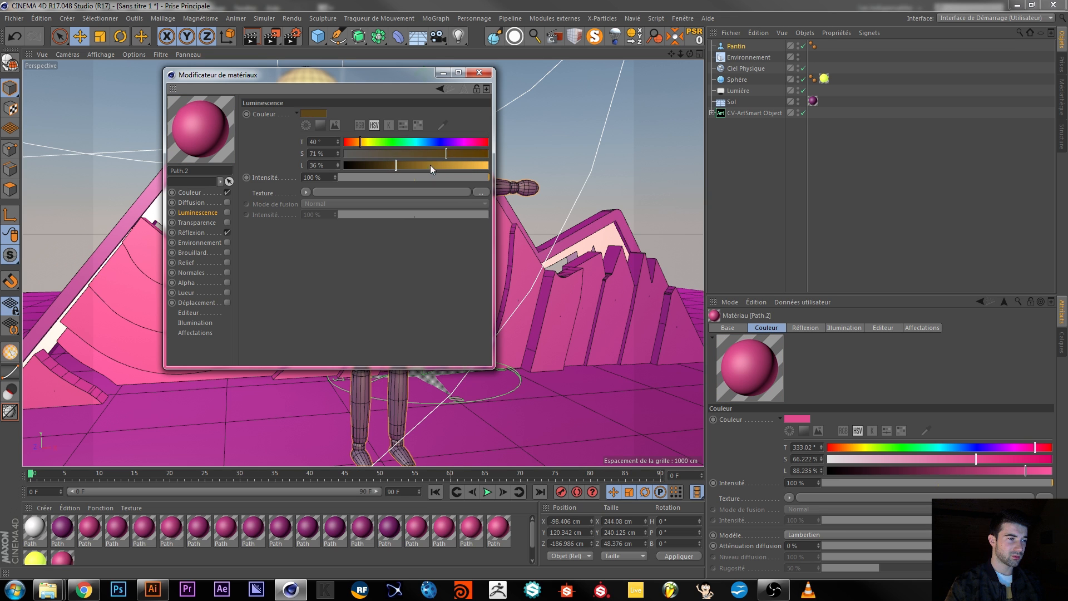
drag(429, 165, 446, 164)
drag(372, 142, 351, 142)
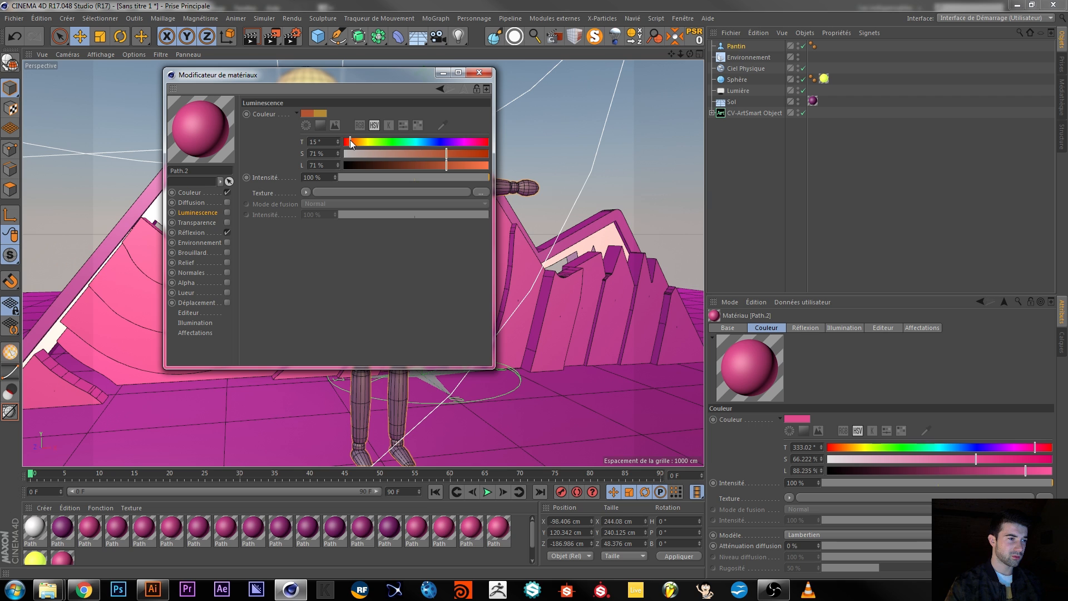
drag(449, 153, 405, 162)
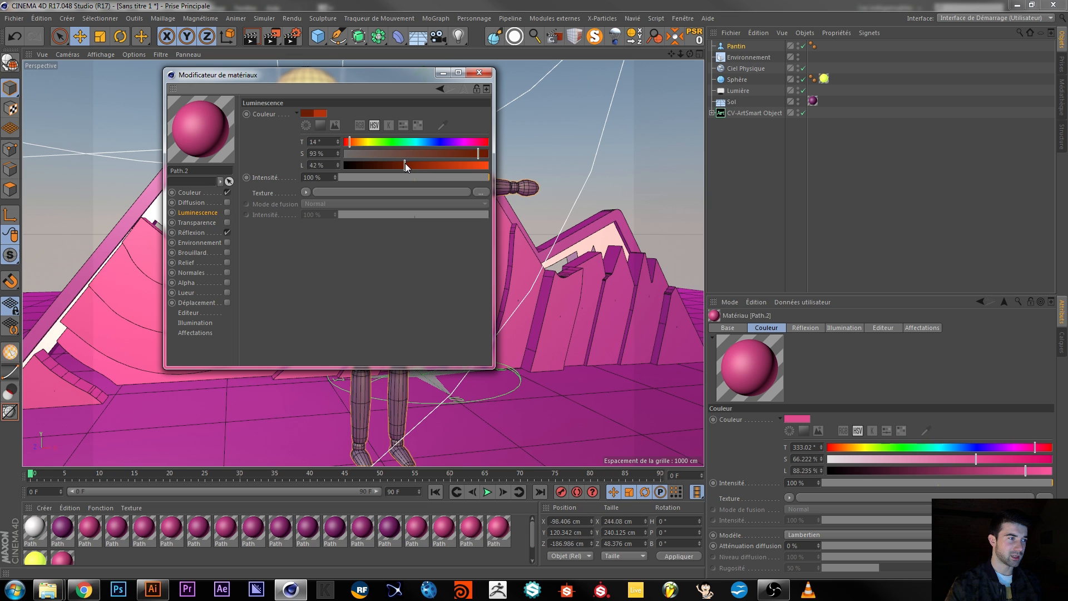
click(315, 114)
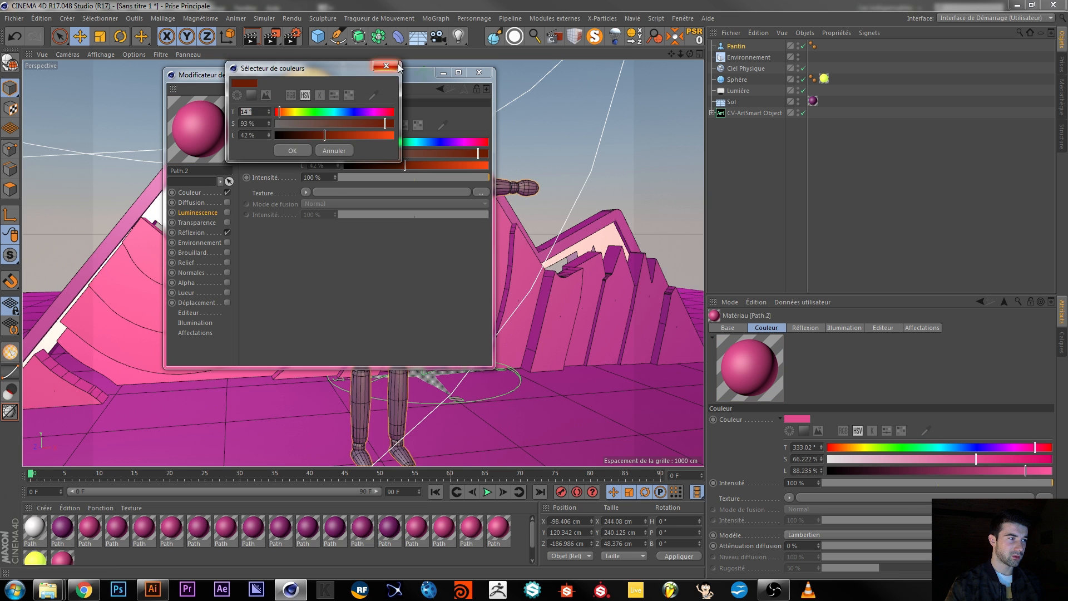
click(216, 217)
click(228, 211)
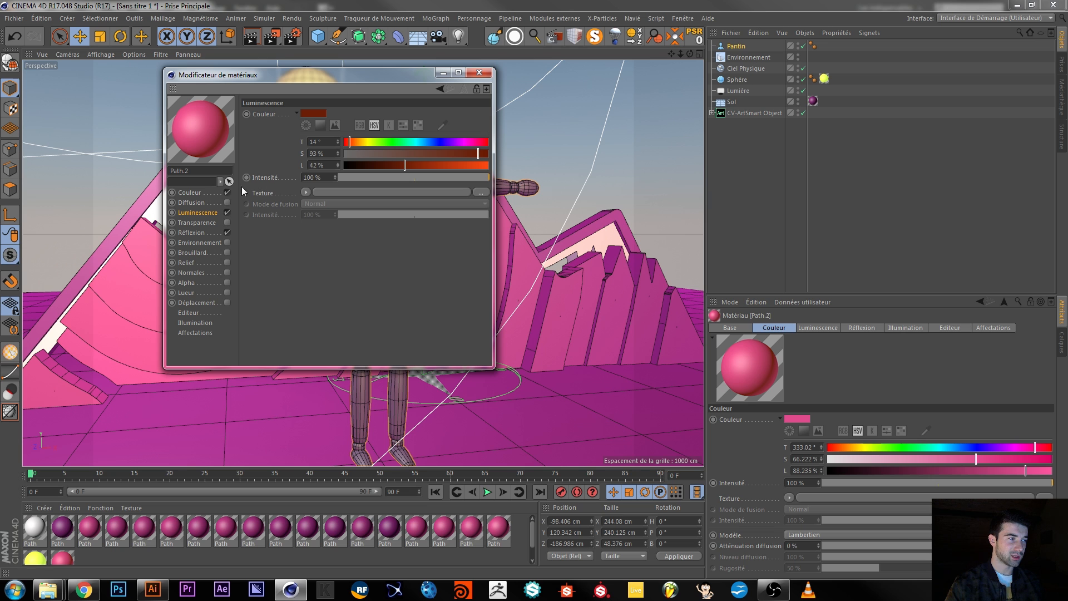
Step: Set the duplicated material's base colour to dark red, with hue 12°, saturation 100 % and brightness 39 %
click(204, 192)
click(332, 113)
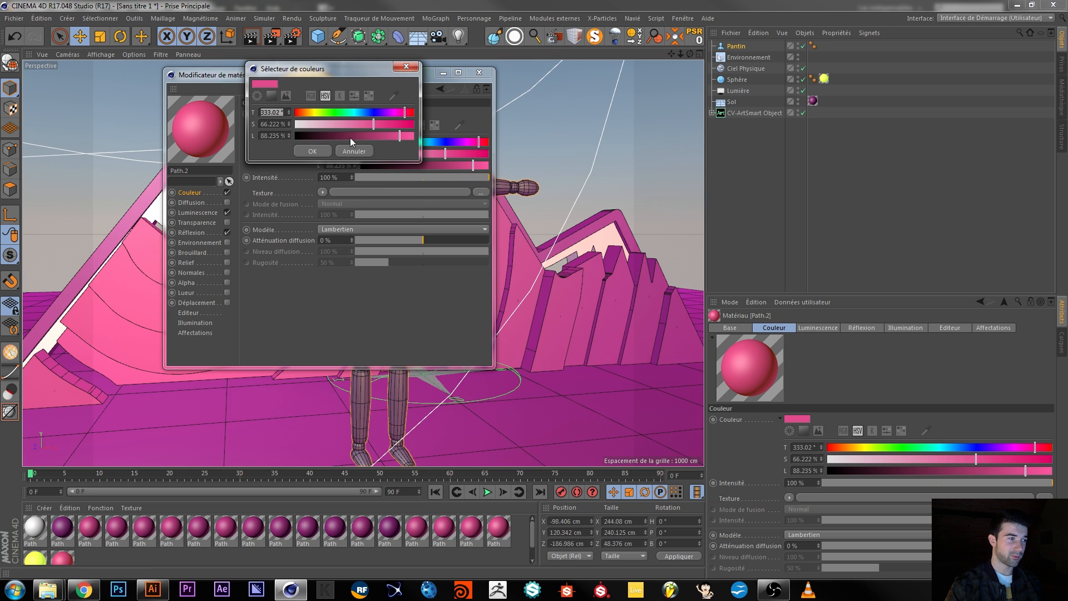
drag(307, 116, 299, 115)
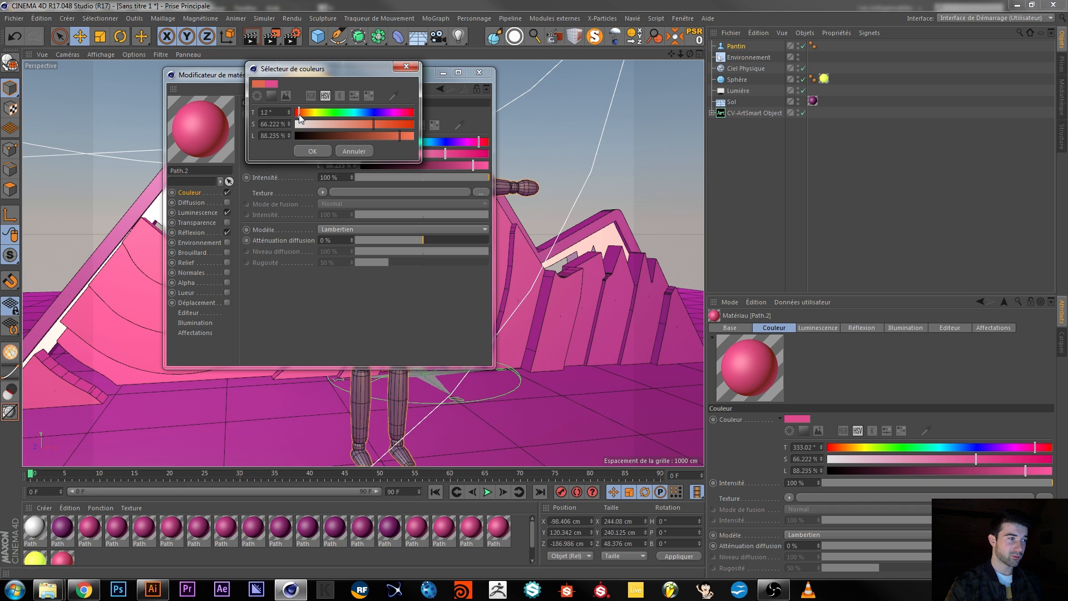
drag(356, 134, 337, 134)
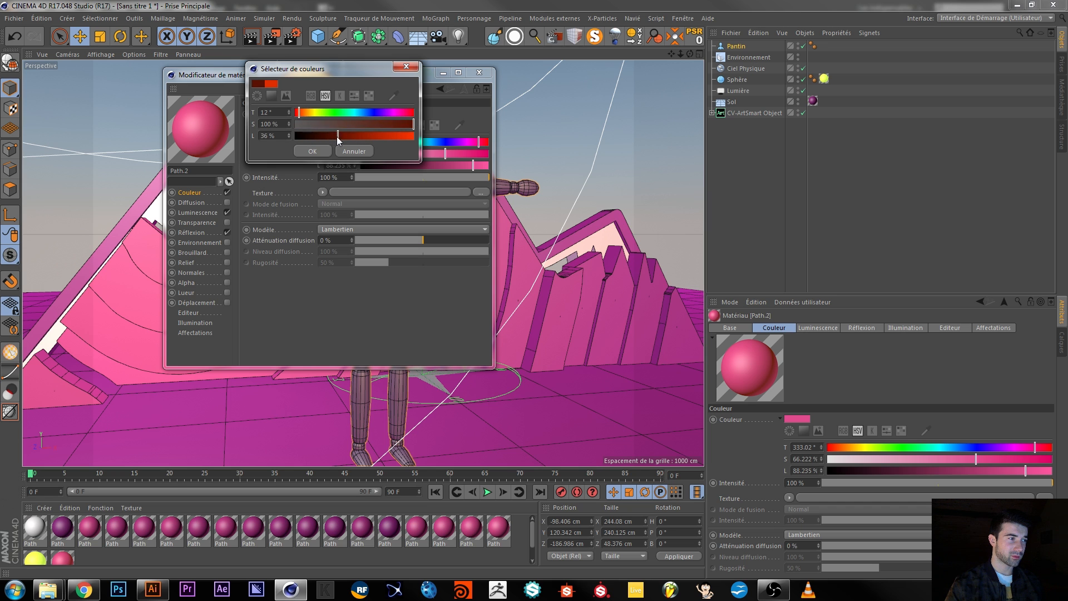
click(306, 152)
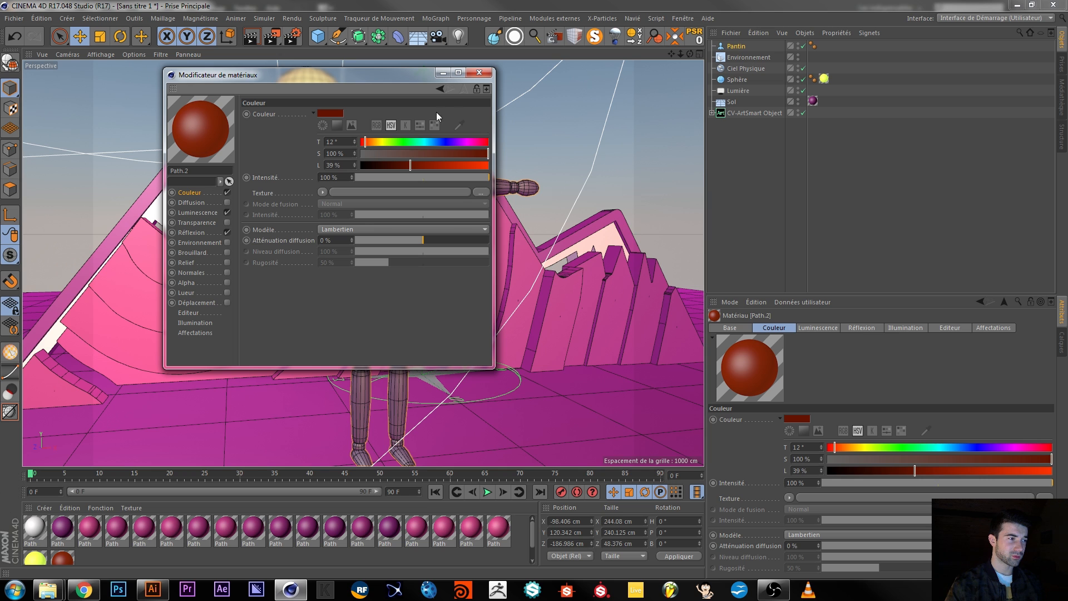
Step: Add a GGX reflection layer at 3 % to the dark-red material and apply the material to the Pantin
click(222, 233)
click(260, 137)
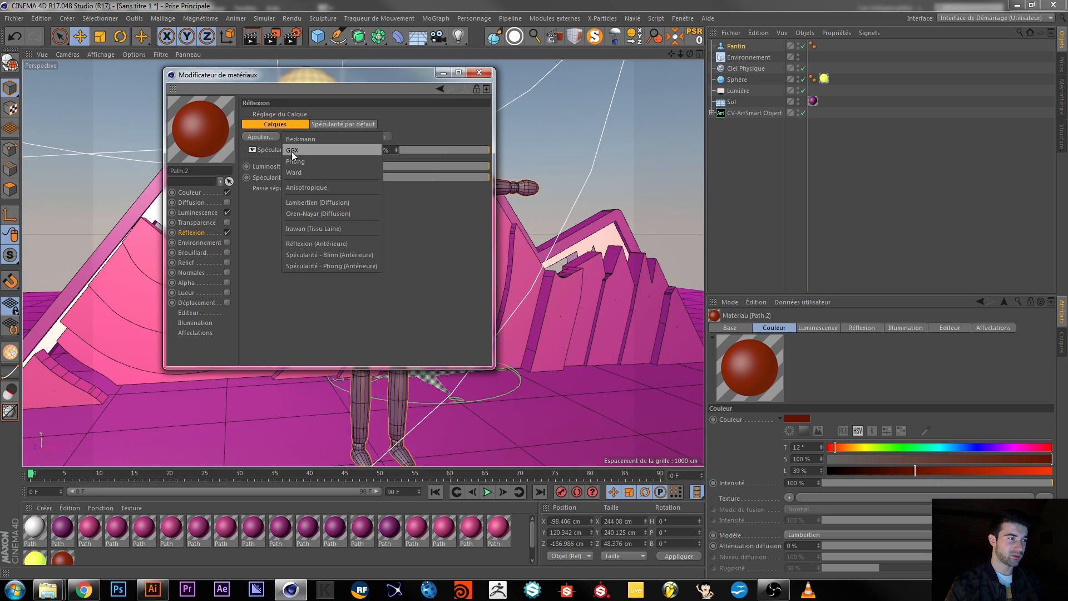
click(292, 151)
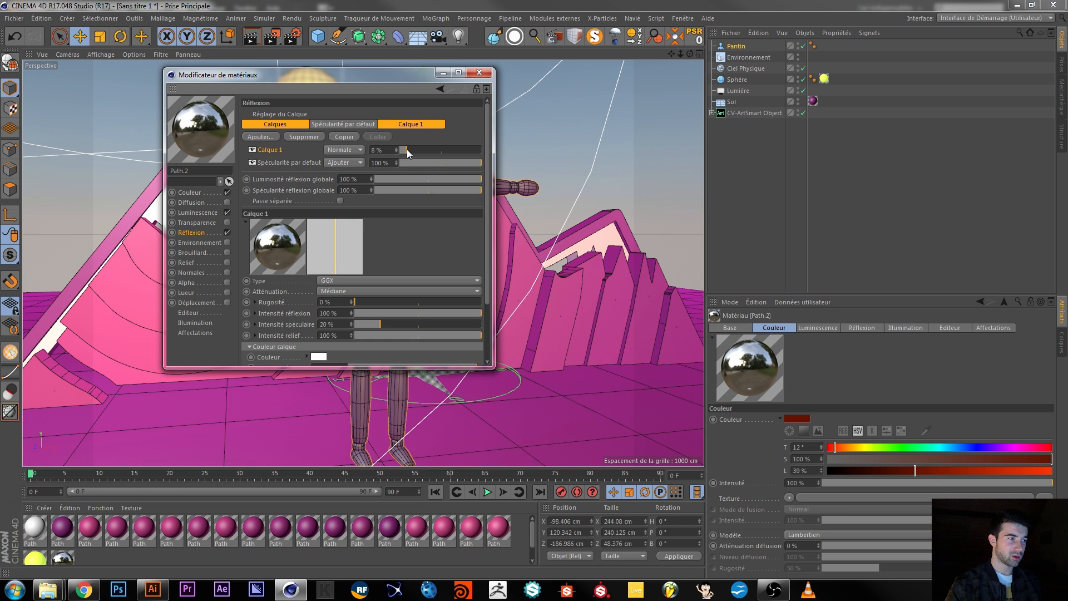
drag(403, 151, 403, 151)
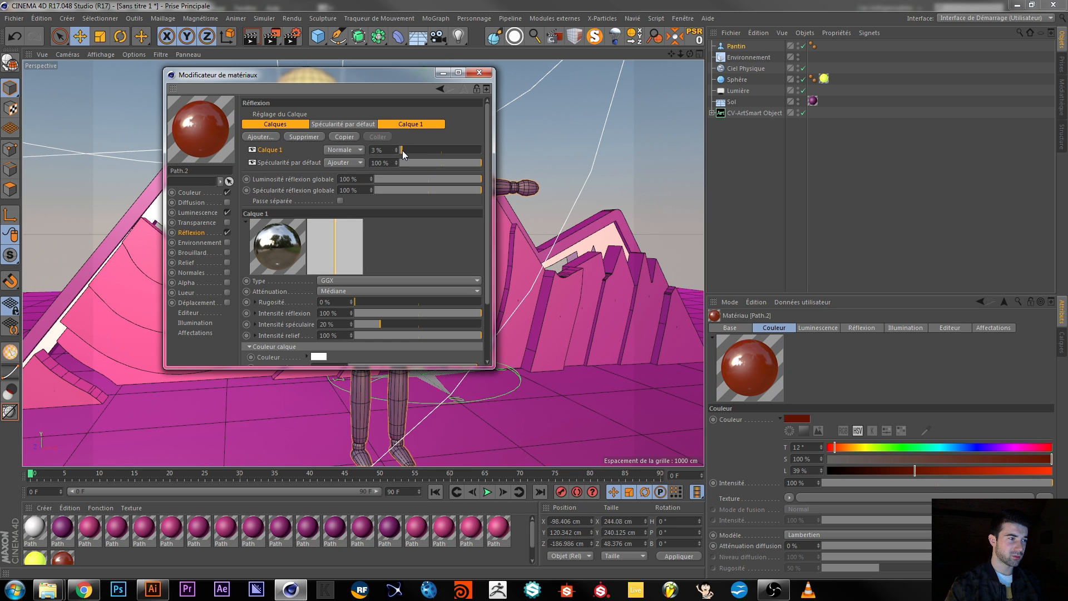
click(471, 74)
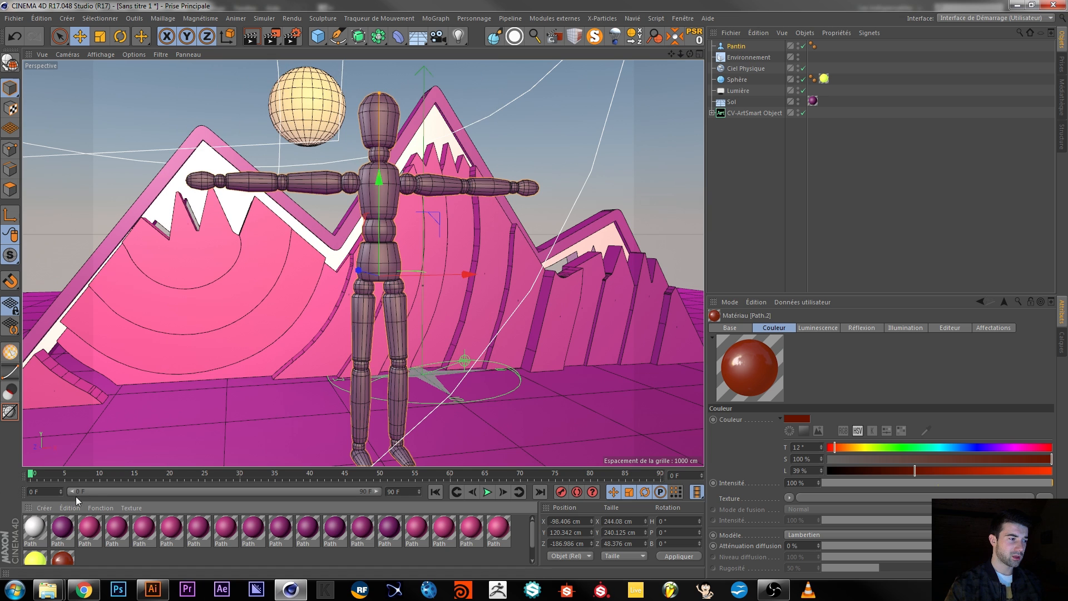
drag(69, 558, 383, 191)
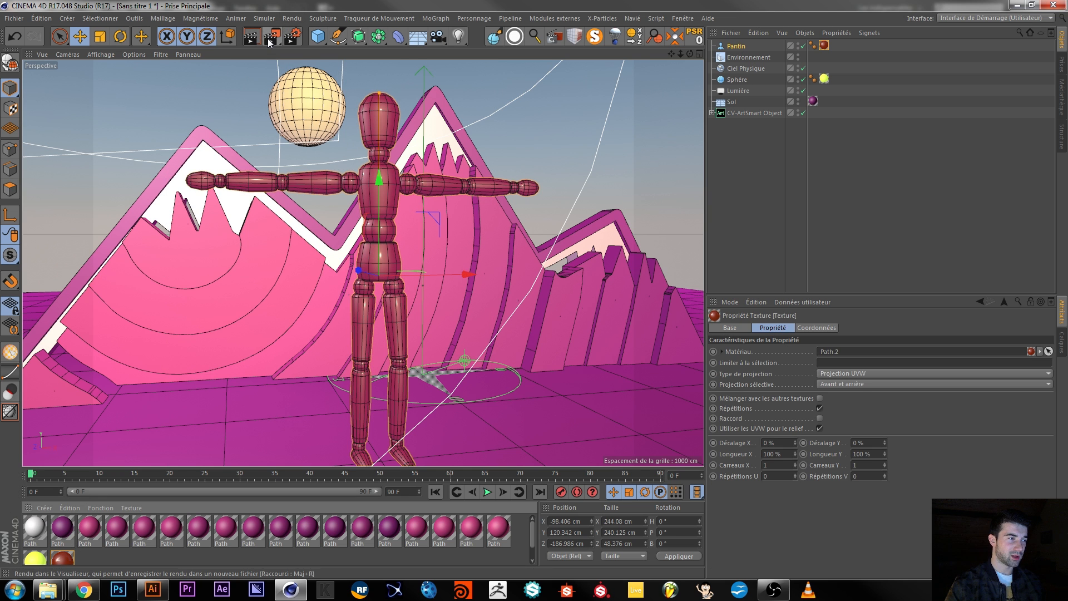
Step: Set the ambient occlusion minimum samples to 20 in the render settings
click(286, 41)
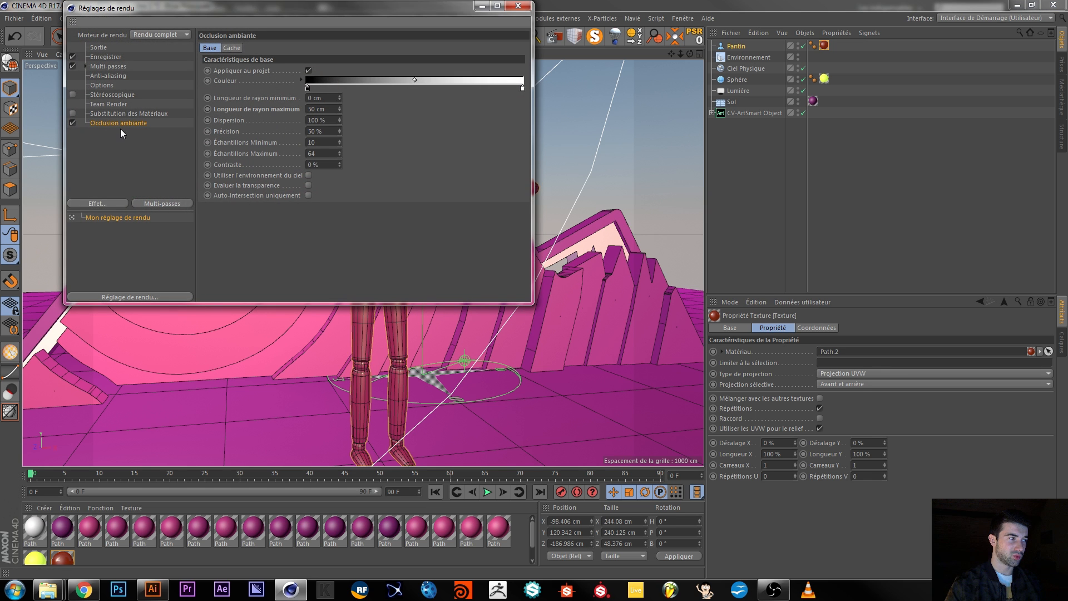
double_click(324, 144)
text(20)
key(Return)
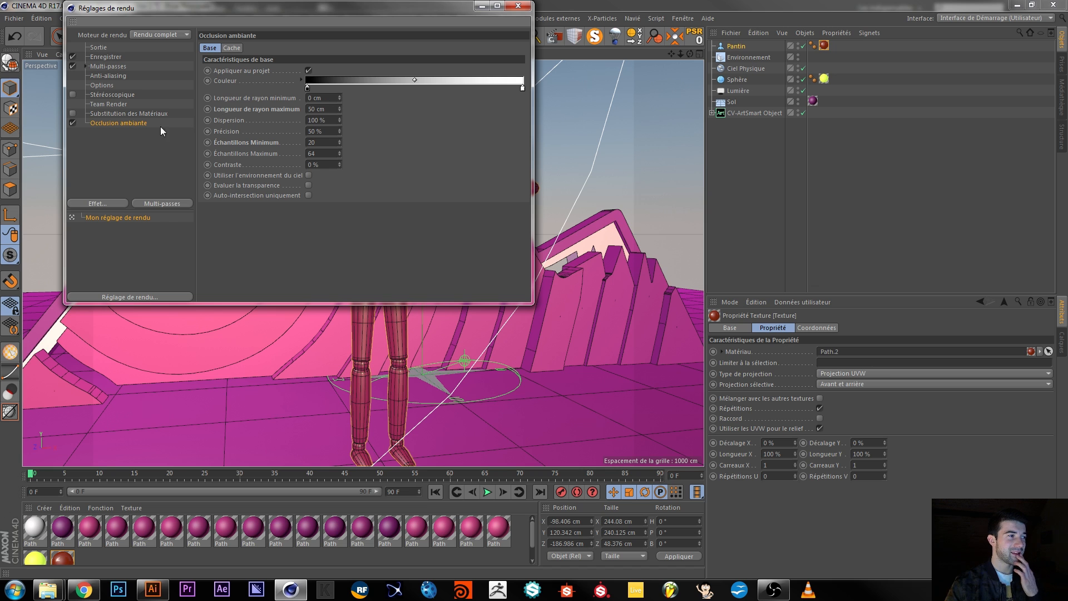
Step: Set the render anti-aliasing to Au mieux and close the render settings
click(109, 73)
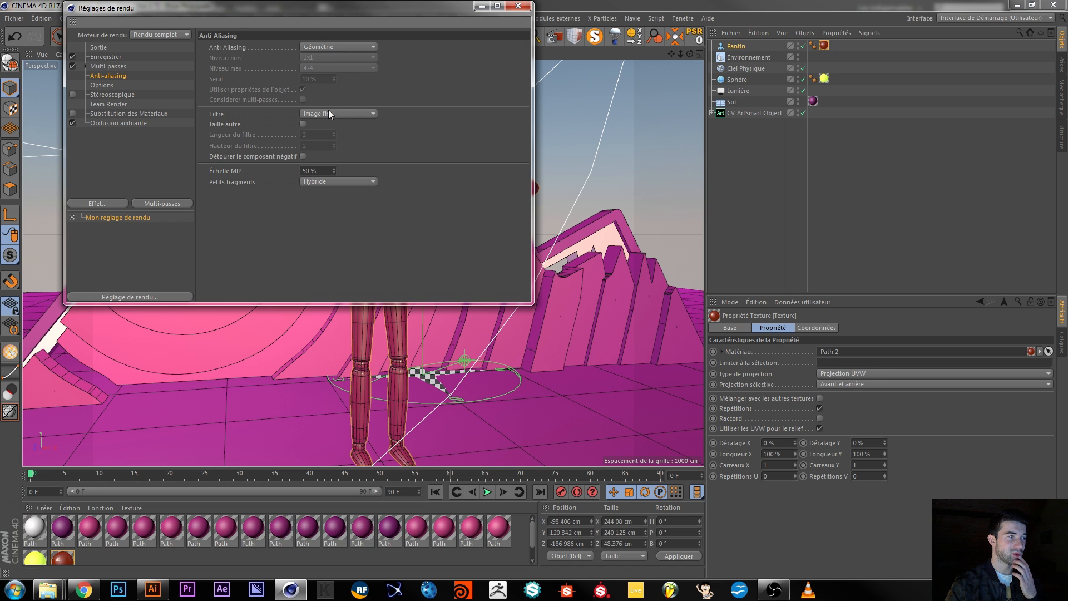
click(328, 48)
click(328, 80)
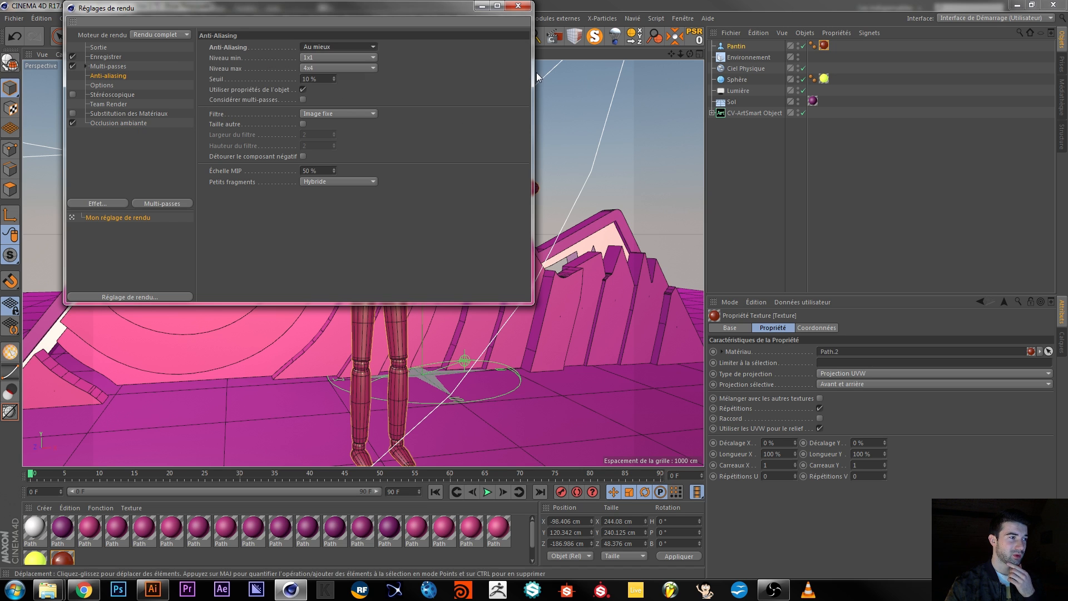
click(536, 72)
click(523, 8)
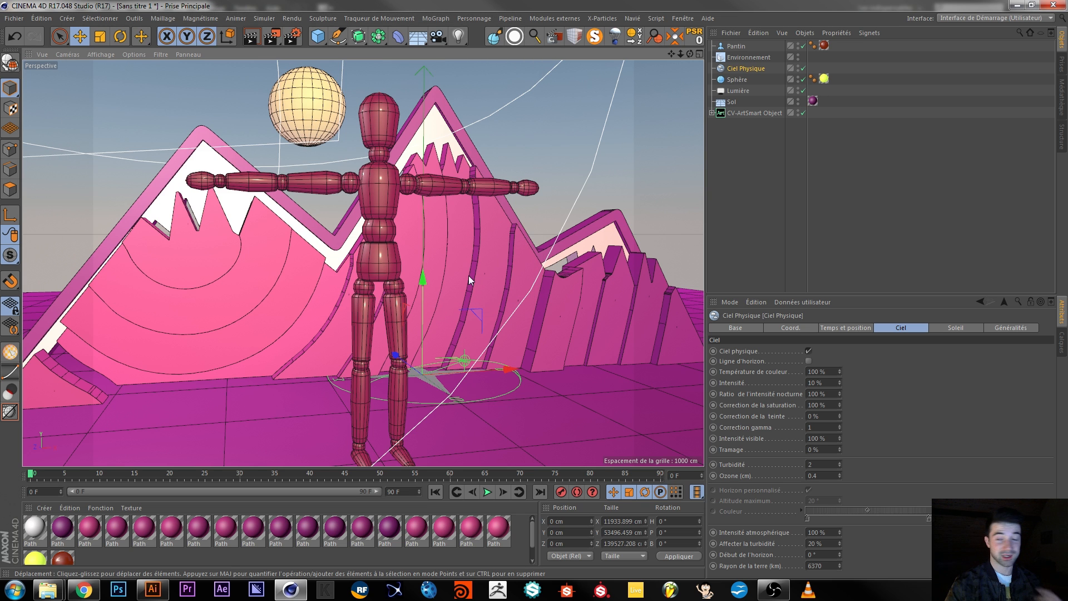
click(261, 37)
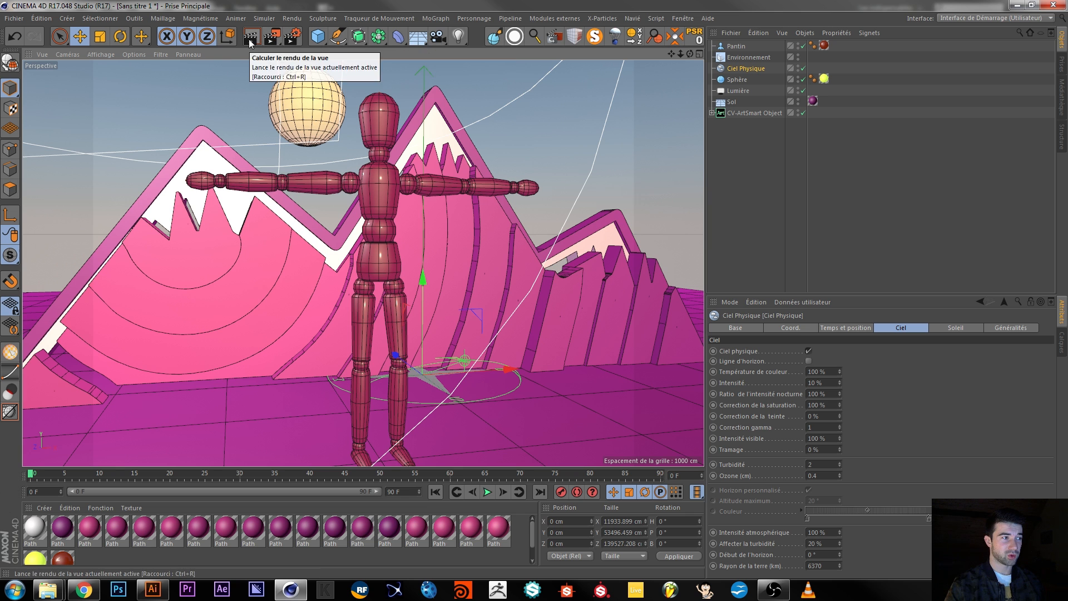
Step: Switch to Chrome to view the Motion Designers Community Facebook group and minimise the open chat window
click(92, 588)
click(657, 400)
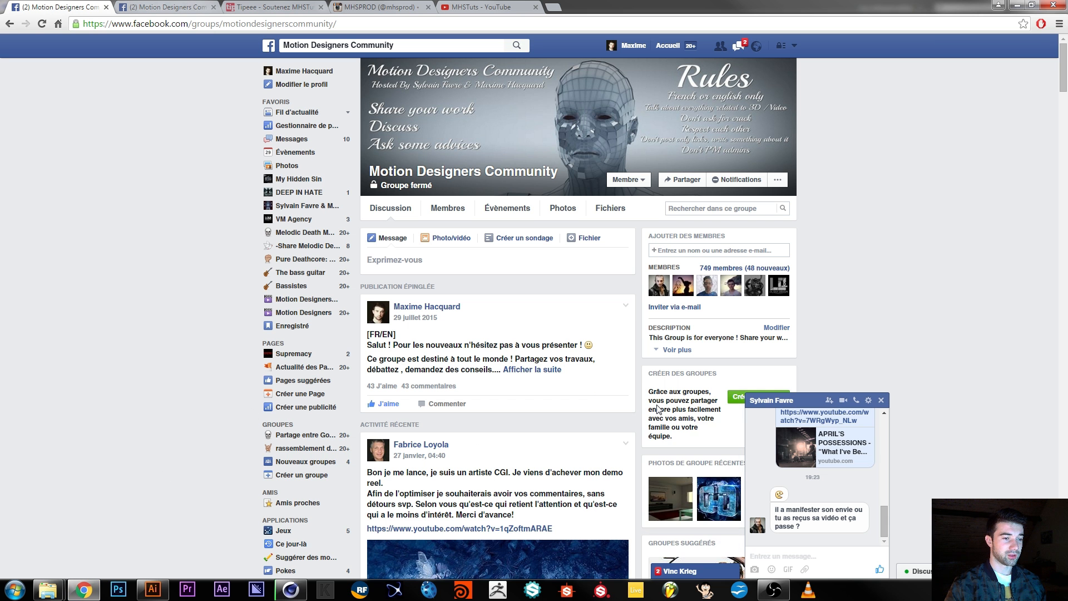
click(818, 402)
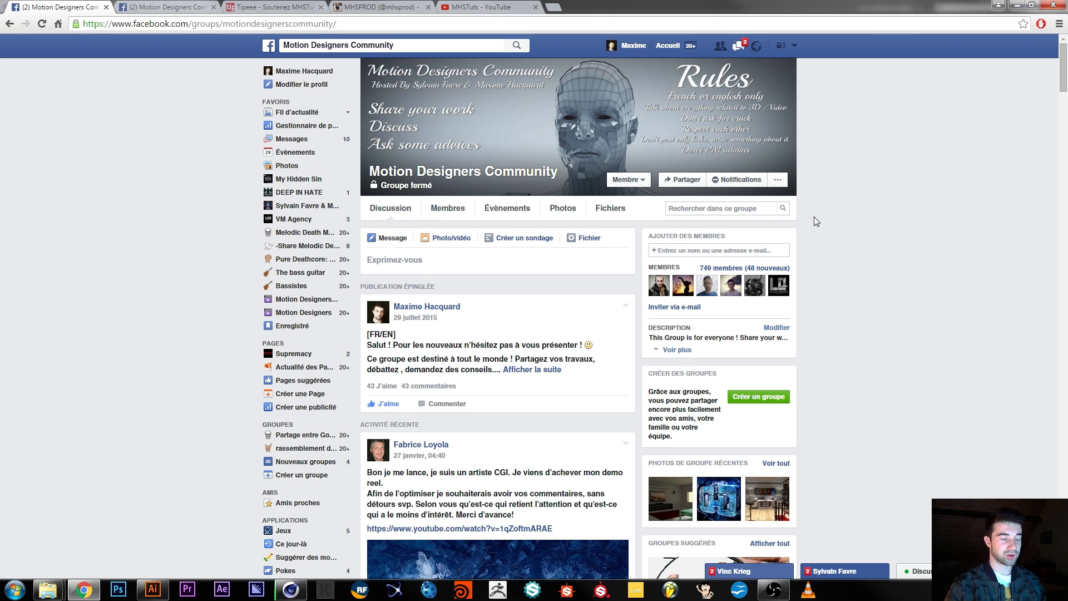
Step: Close the two remaining chat windows on the Motion Designers Community group page
scroll(813, 222, down, 4)
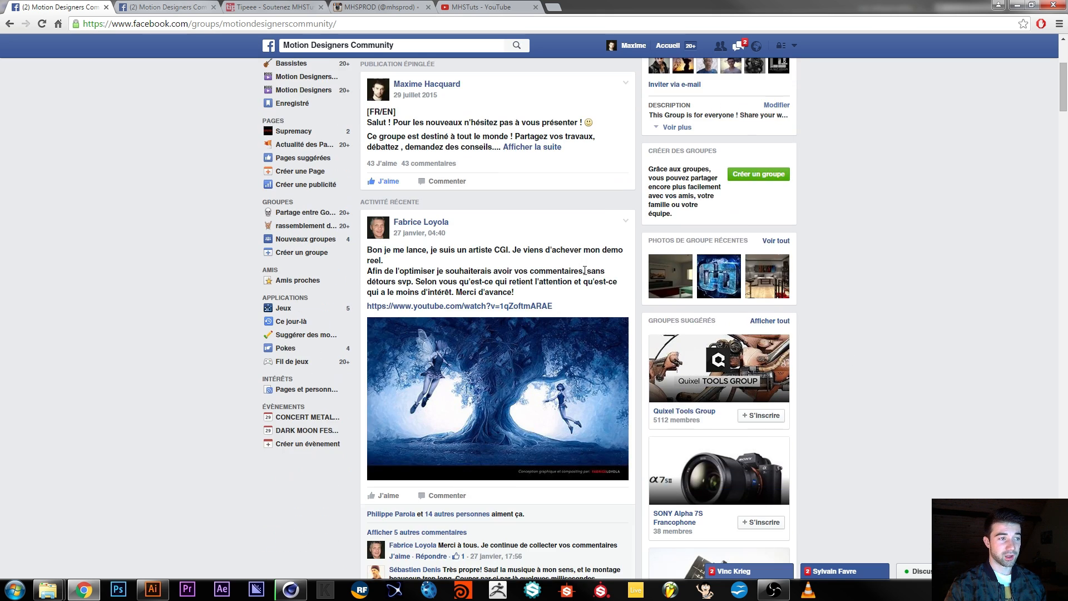
click(789, 570)
click(883, 571)
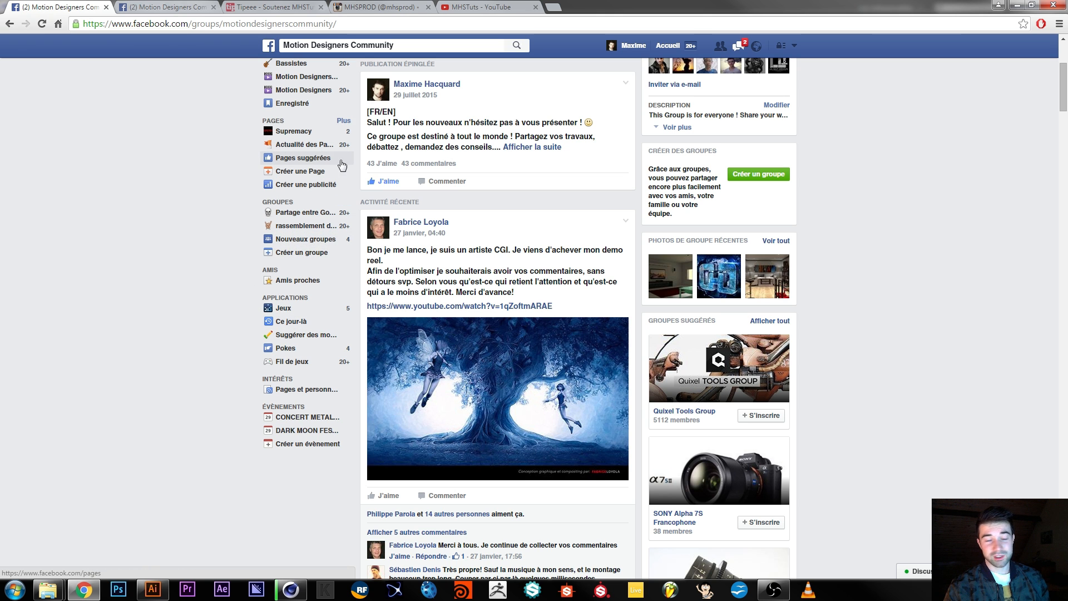
Step: Browse the members' recent posts, shared renders and tutorial links in the Motion Designers Community group
scroll(571, 190, up, 3)
scroll(580, 198, down, 20)
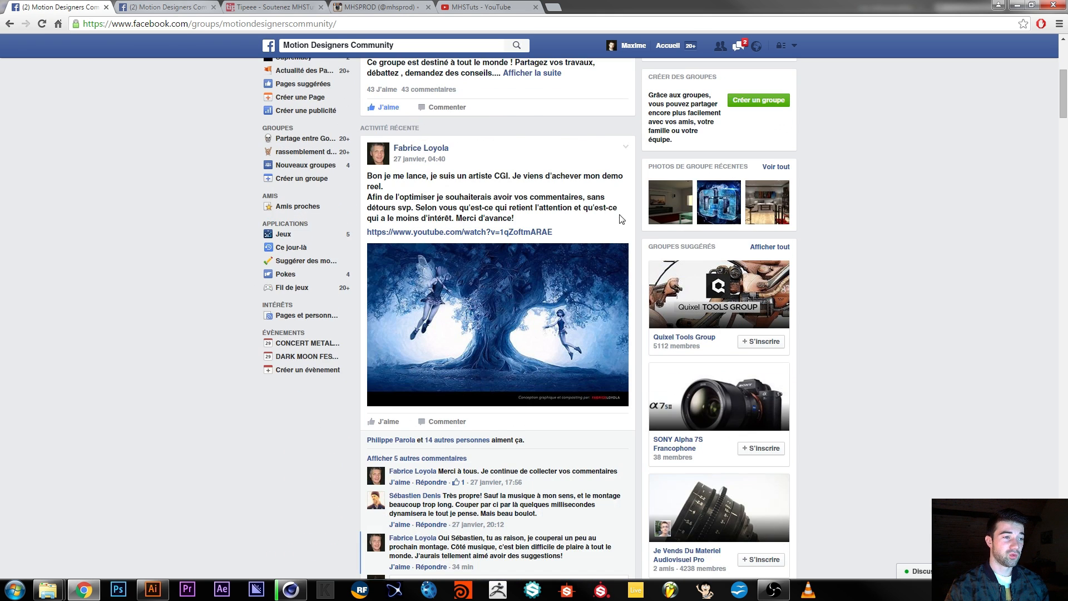
scroll(548, 114, down, 18)
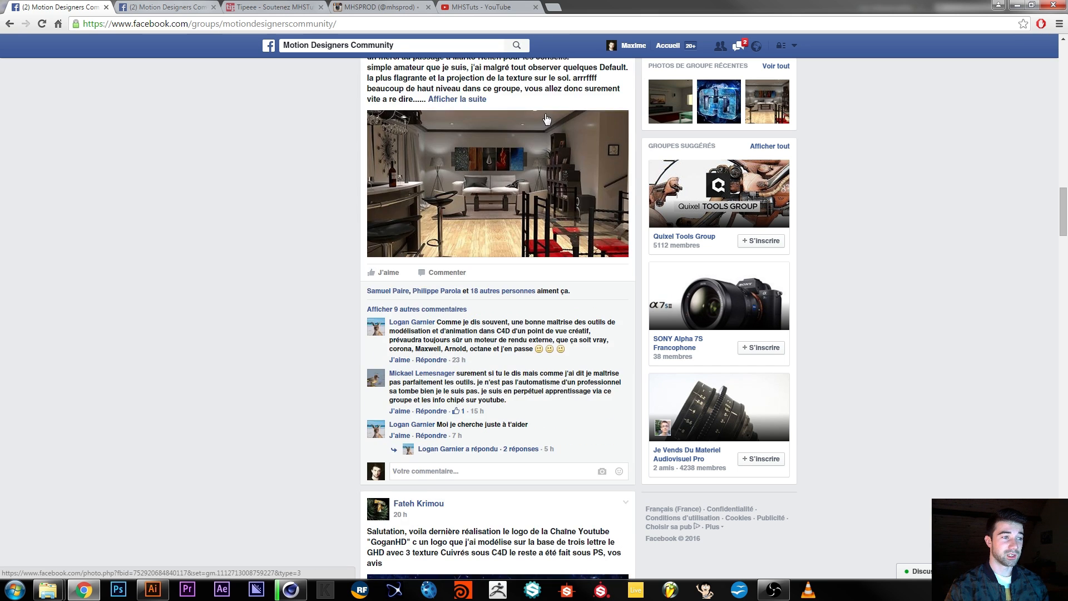
scroll(545, 200, down, 20)
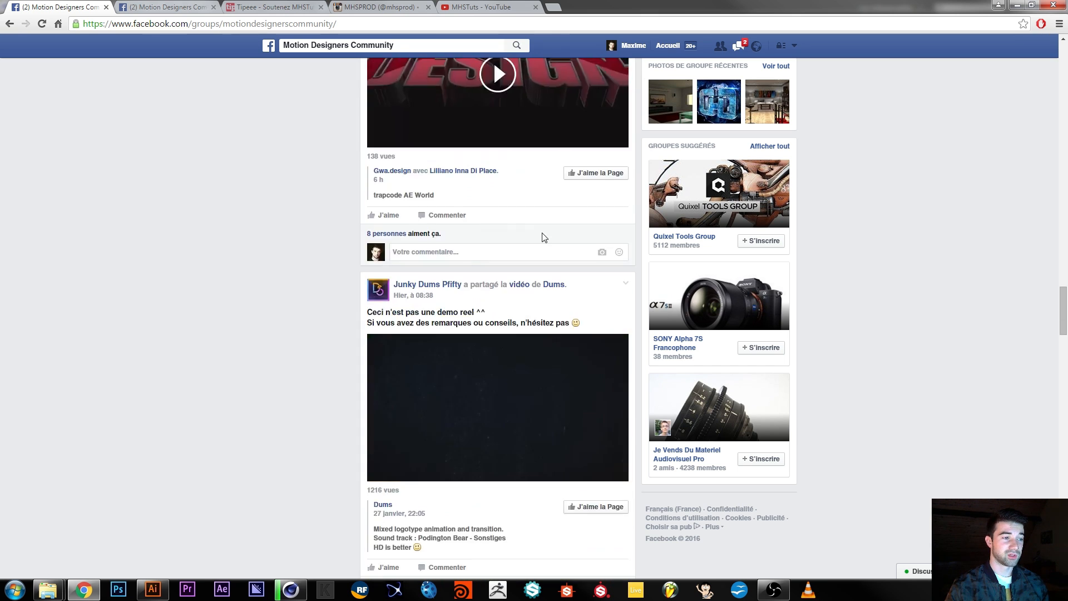
scroll(543, 250, down, 7)
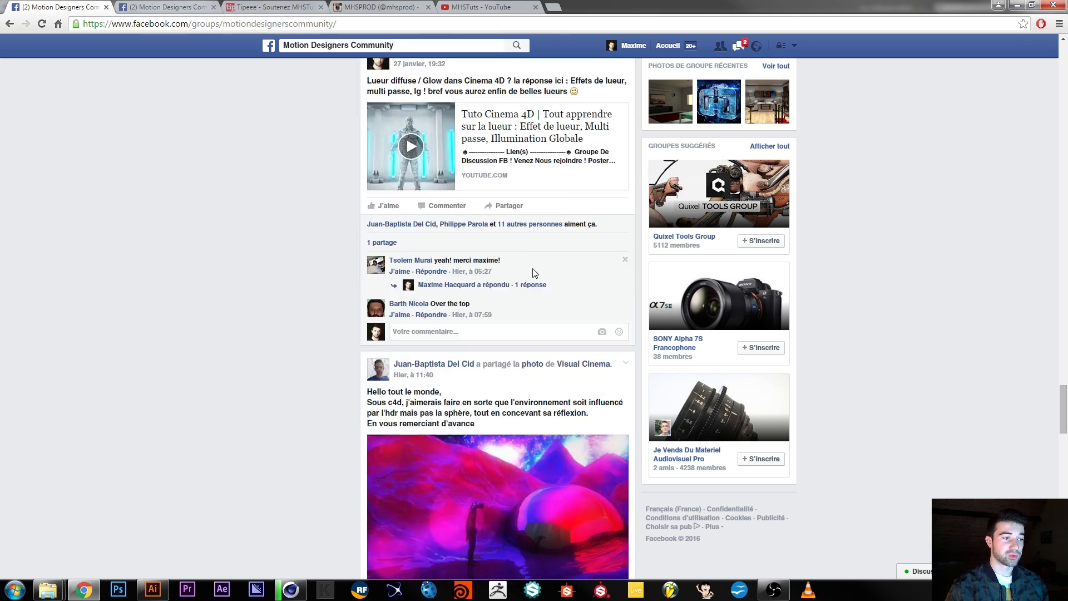
scroll(519, 276, down, 9)
scroll(894, 444, up, 16)
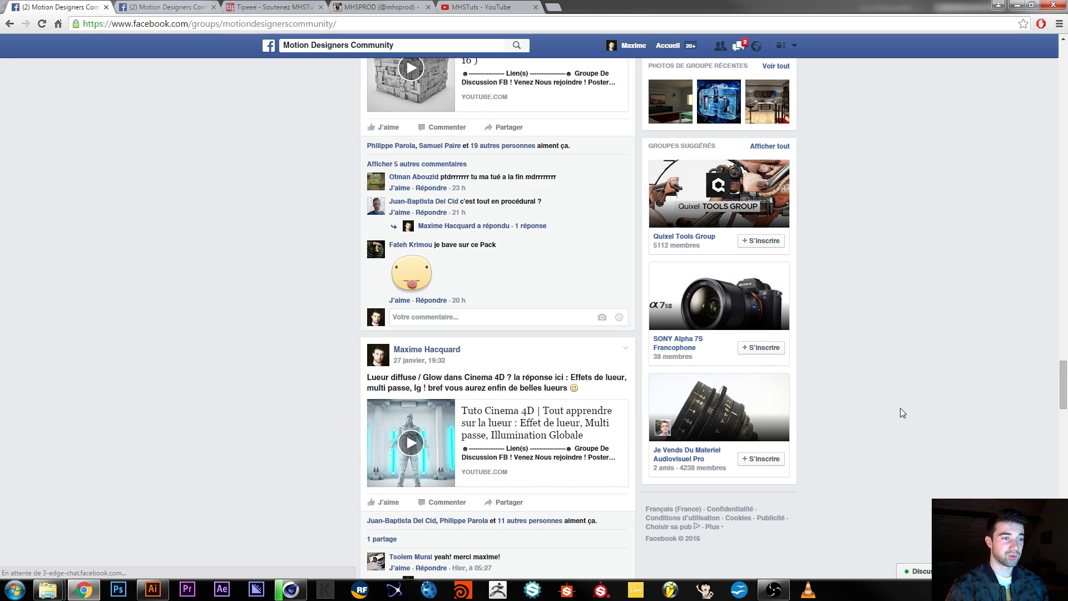
scroll(886, 403, up, 15)
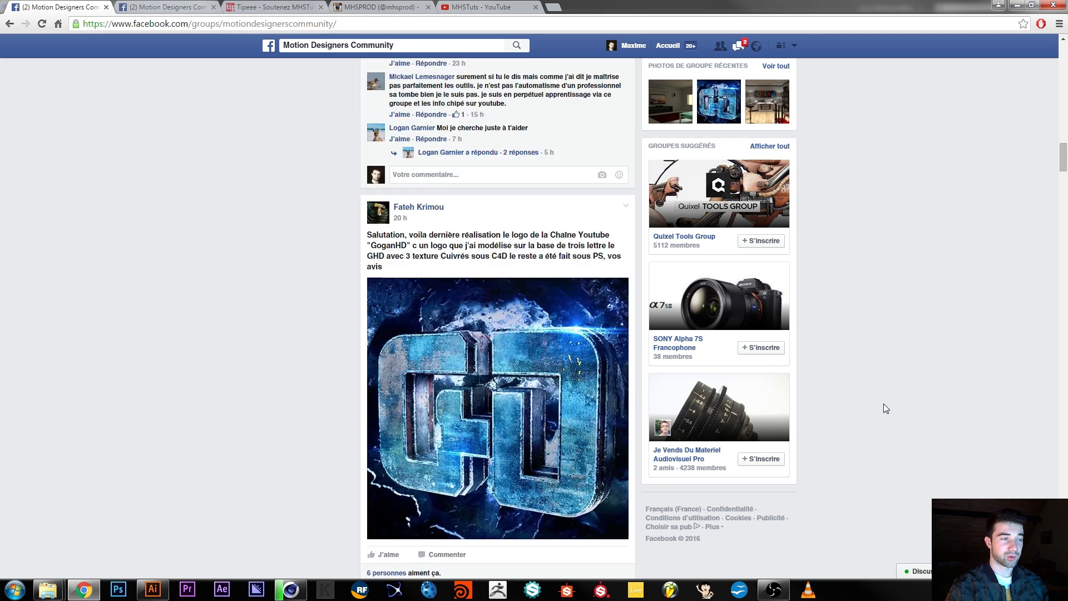
Step: Close the current Facebook group tab and look through the posts in the duplicate group tab
click(105, 7)
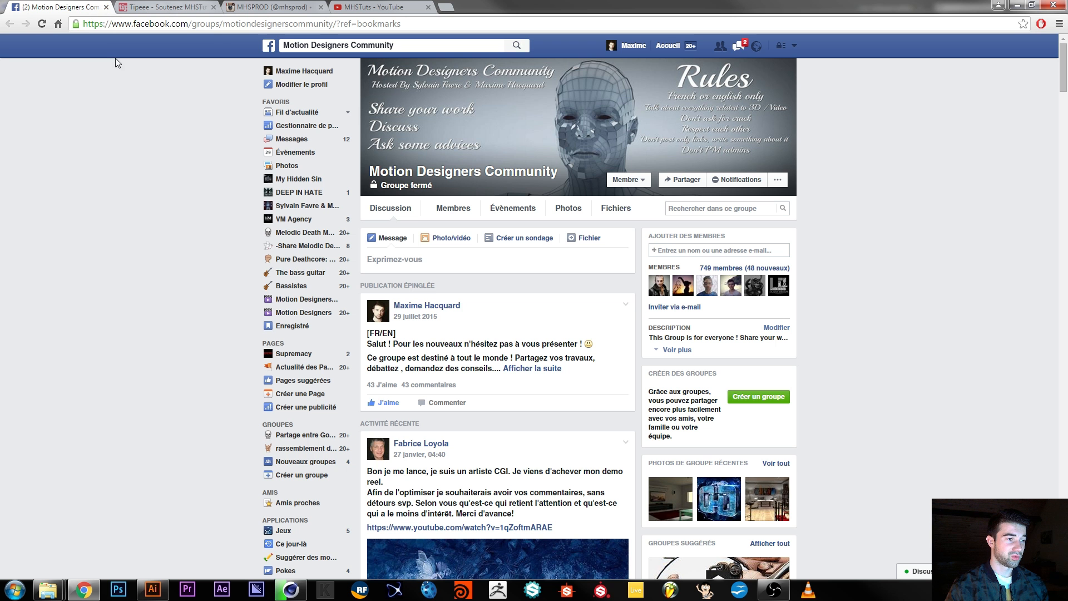
scroll(558, 224, down, 5)
scroll(558, 223, down, 10)
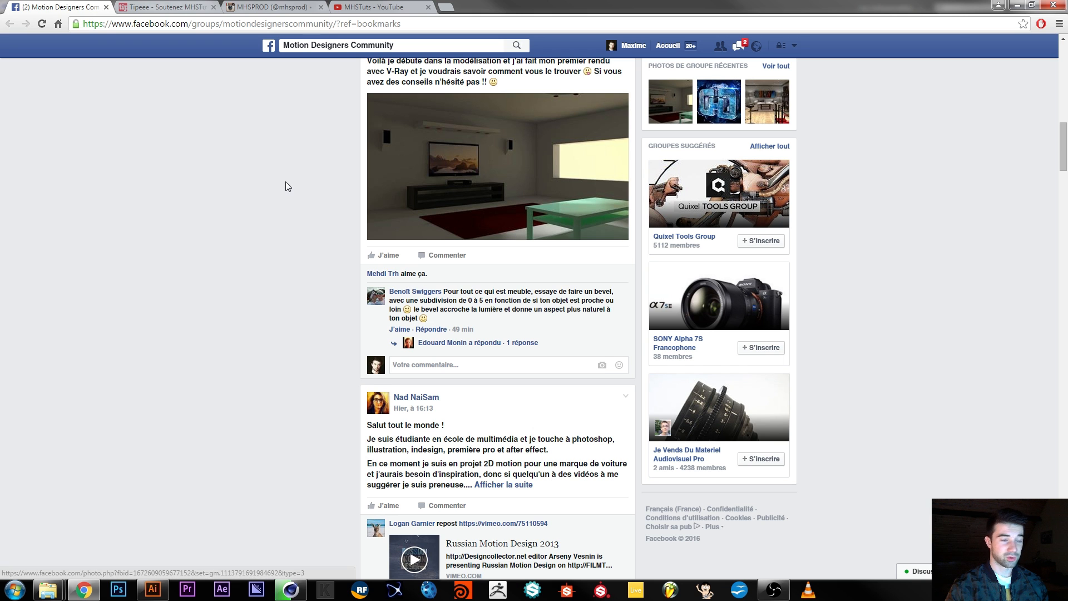
Step: Close the remaining Facebook tab and review the presentation and rewards on the MHSTuts Tipeee page
click(106, 7)
scroll(518, 265, down, 6)
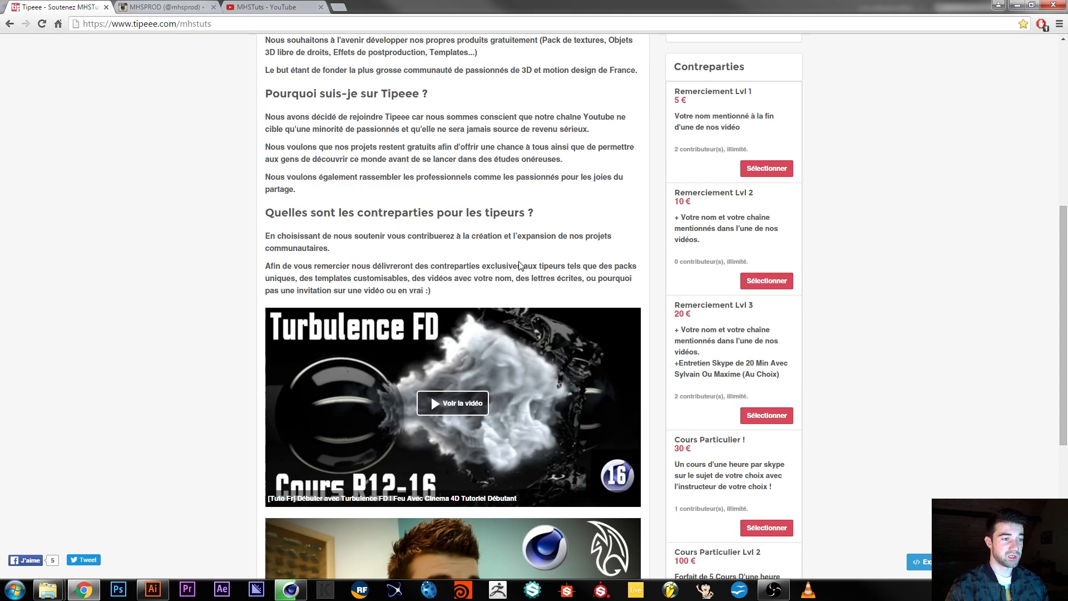
scroll(623, 255, down, 5)
scroll(288, 307, up, 11)
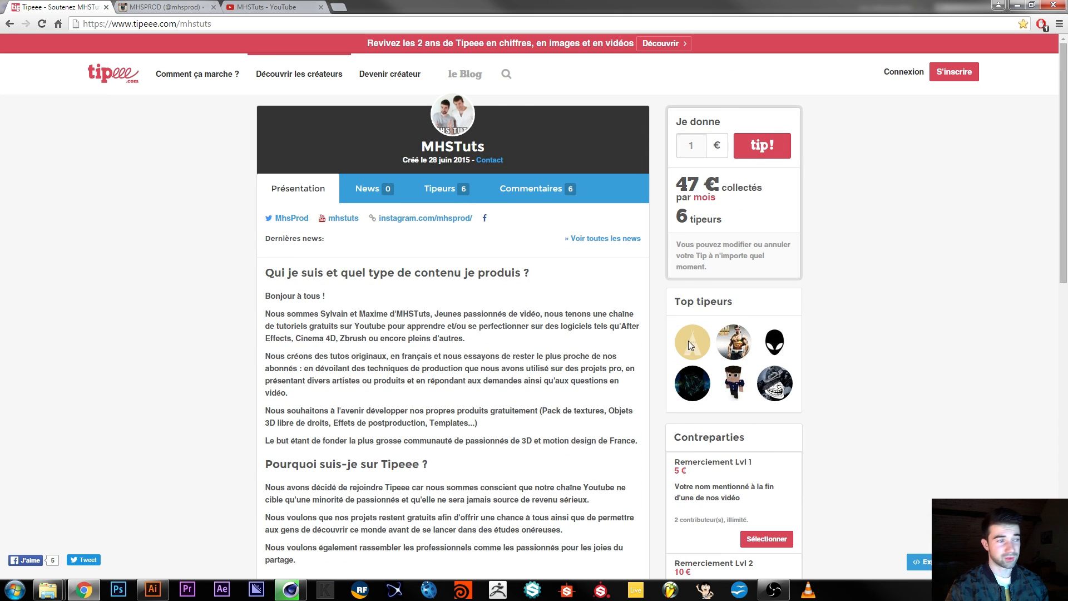
key(ctrl+a)
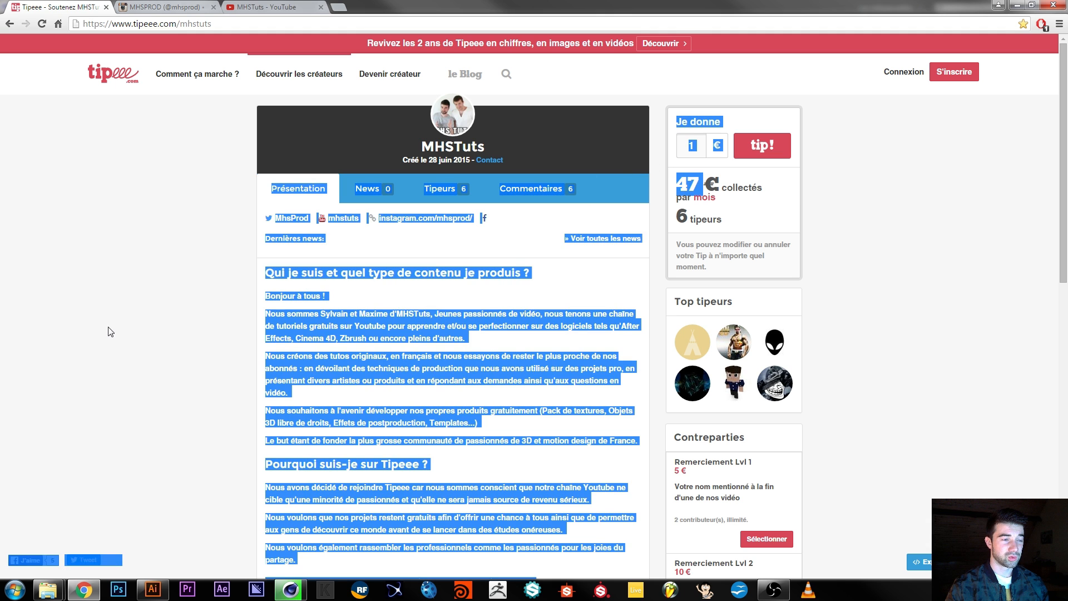
click(378, 295)
key(ctrl+a)
click(285, 297)
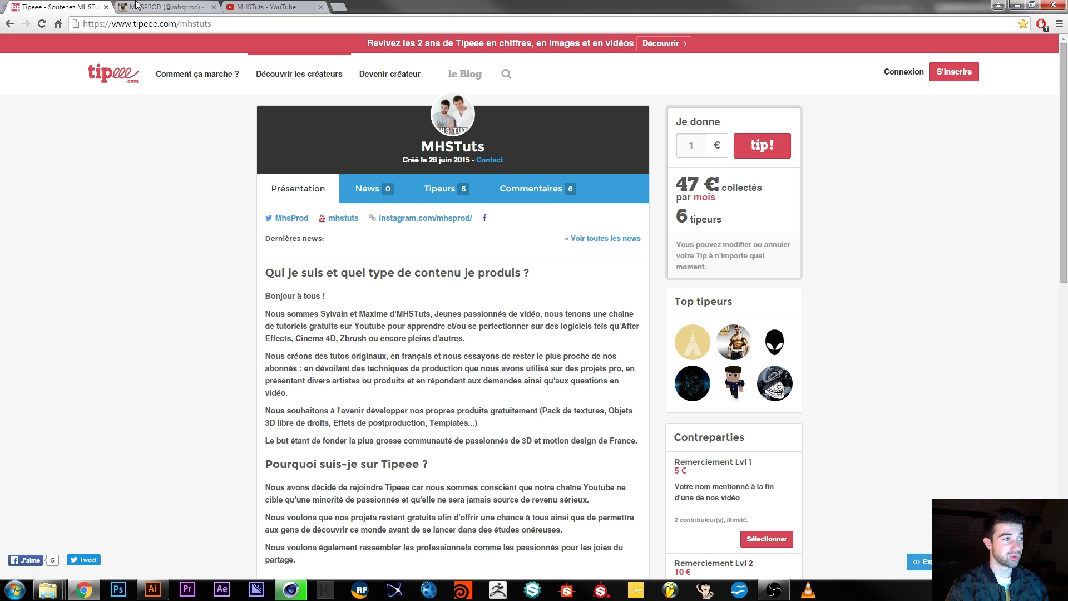
Step: Close the Tipeee tab and load more publications at the end of the MHSPROD Instagram gallery
click(106, 7)
scroll(903, 214, down, 3)
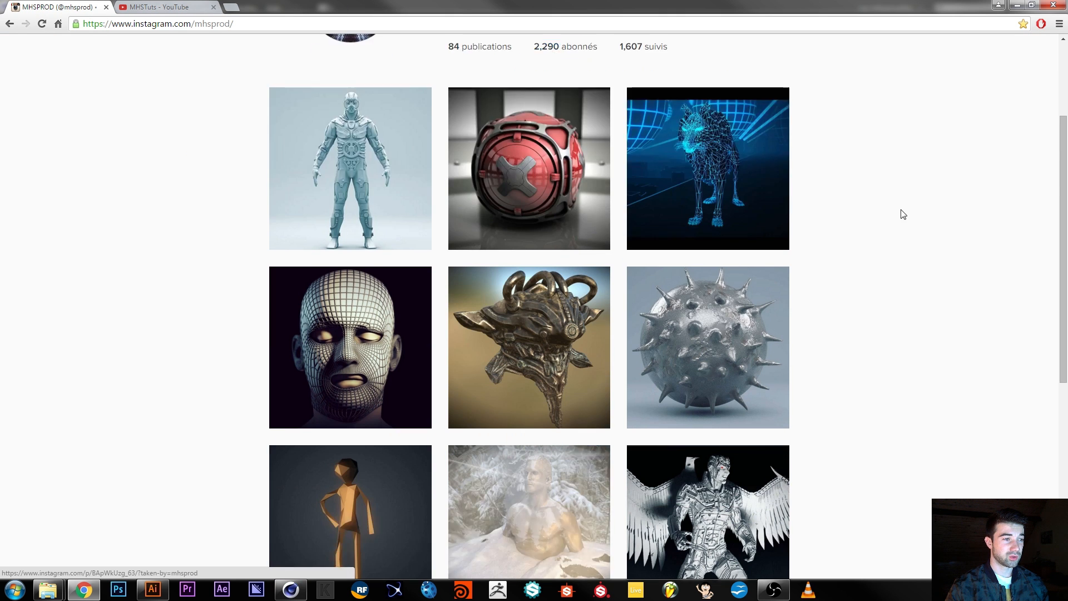
scroll(903, 214, down, 7)
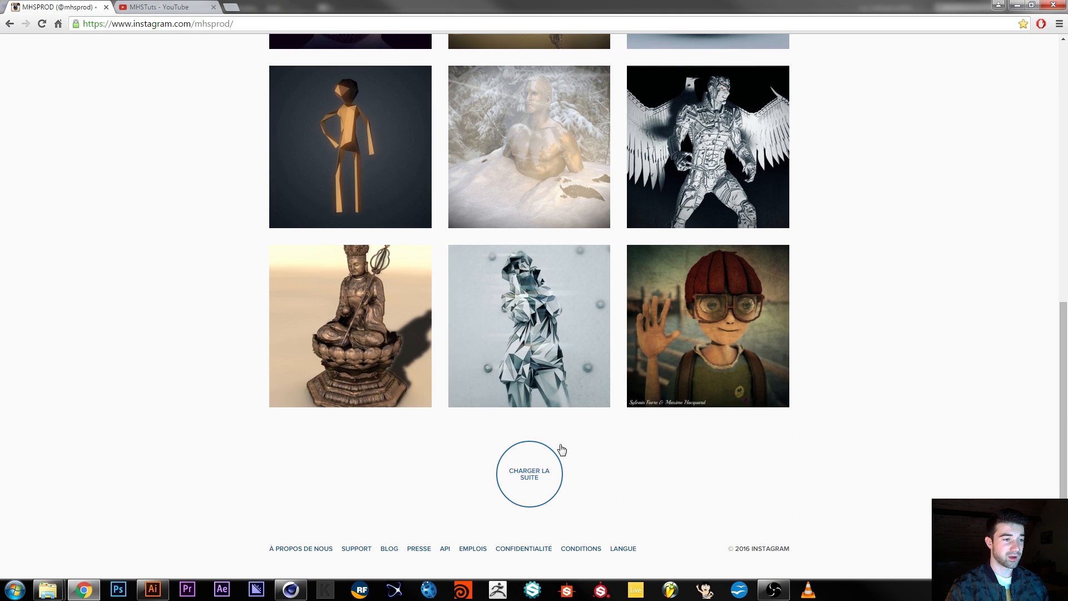
click(561, 449)
Step: Examine the artwork throughout the MHSPROD Instagram gallery, and bring up the MHSTuts YouTube channel
scroll(222, 327, up, 10)
scroll(358, 344, down, 4)
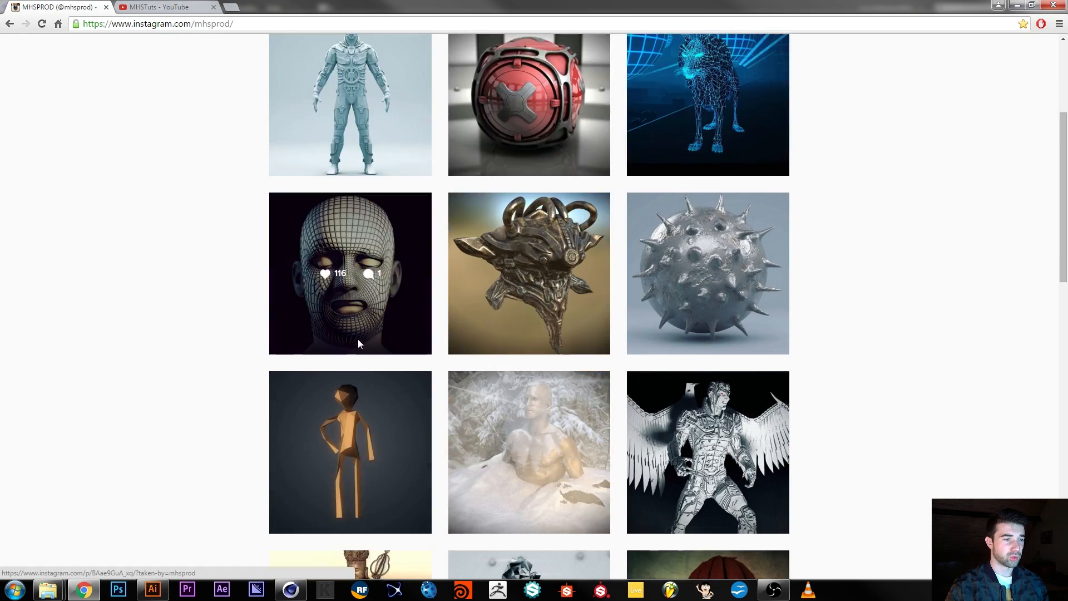
scroll(359, 343, down, 15)
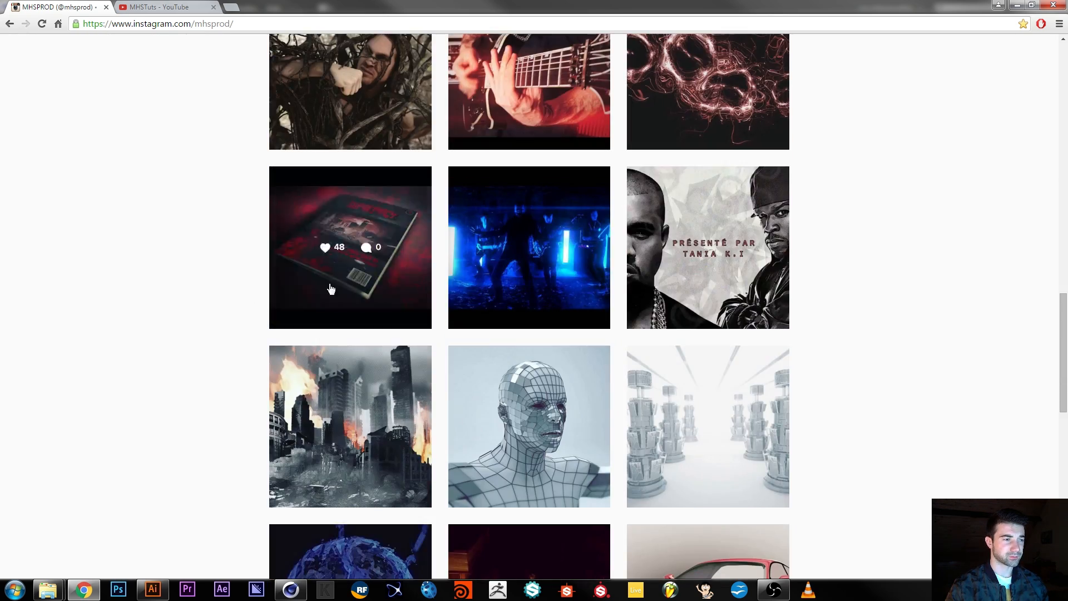
scroll(329, 288, up, 5)
scroll(245, 303, down, 17)
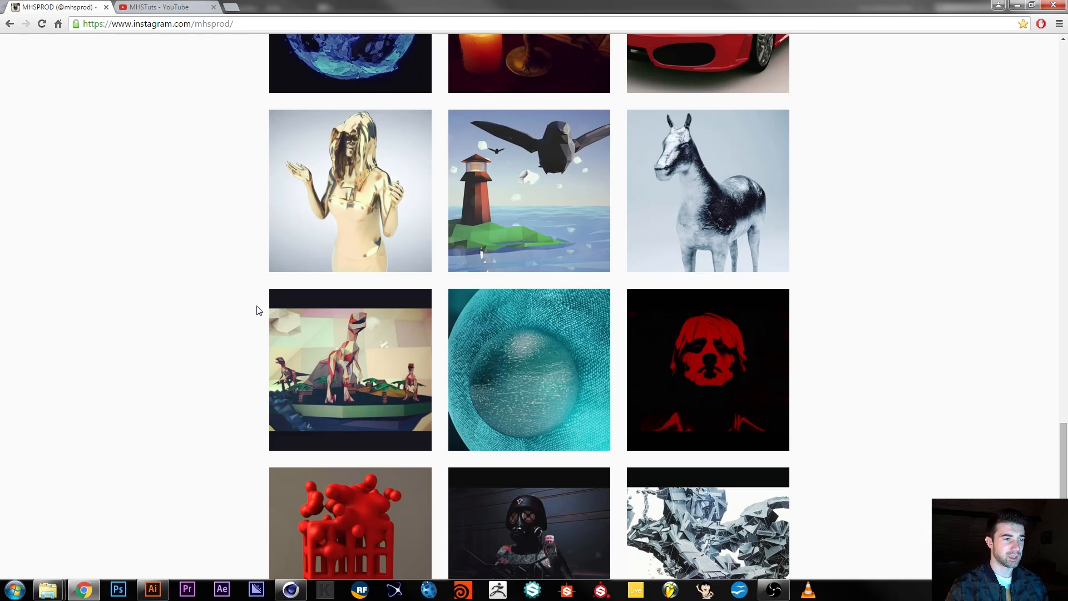
scroll(257, 310, down, 7)
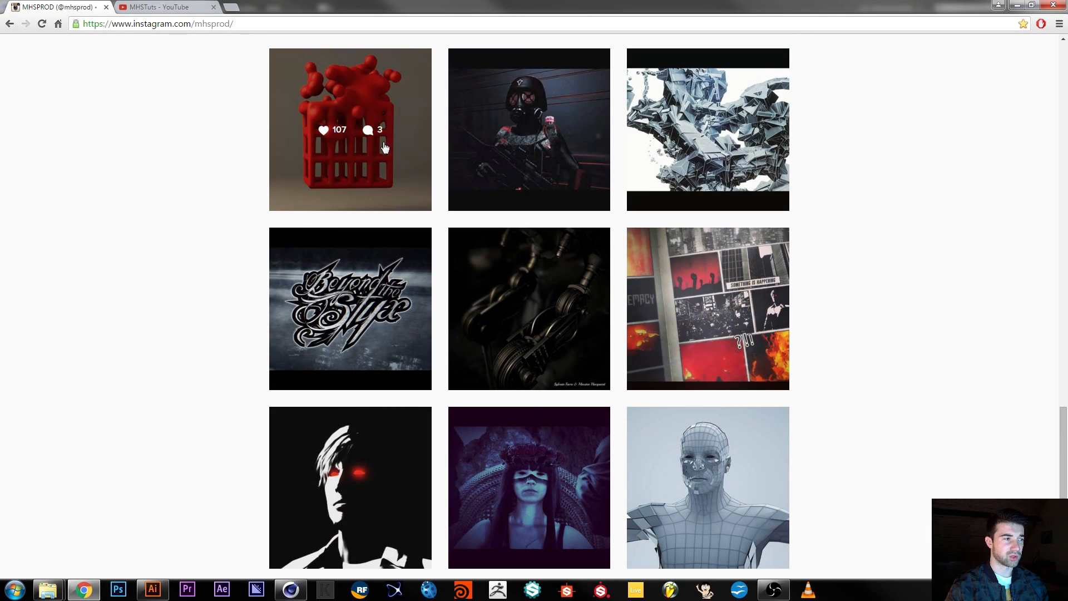
scroll(160, 153, down, 8)
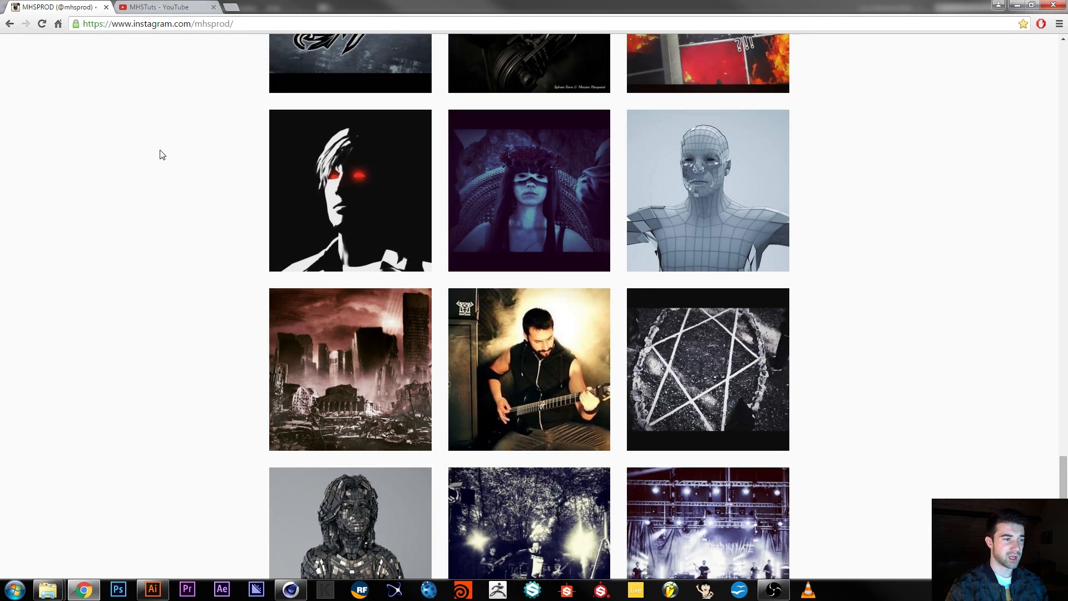
scroll(143, 161, down, 4)
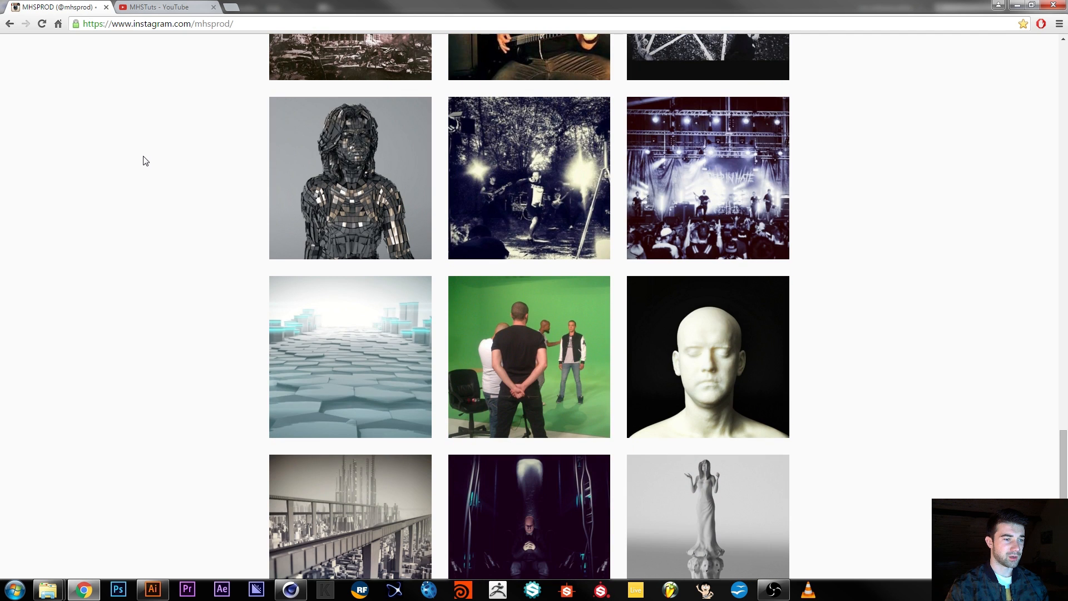
scroll(192, 161, down, 4)
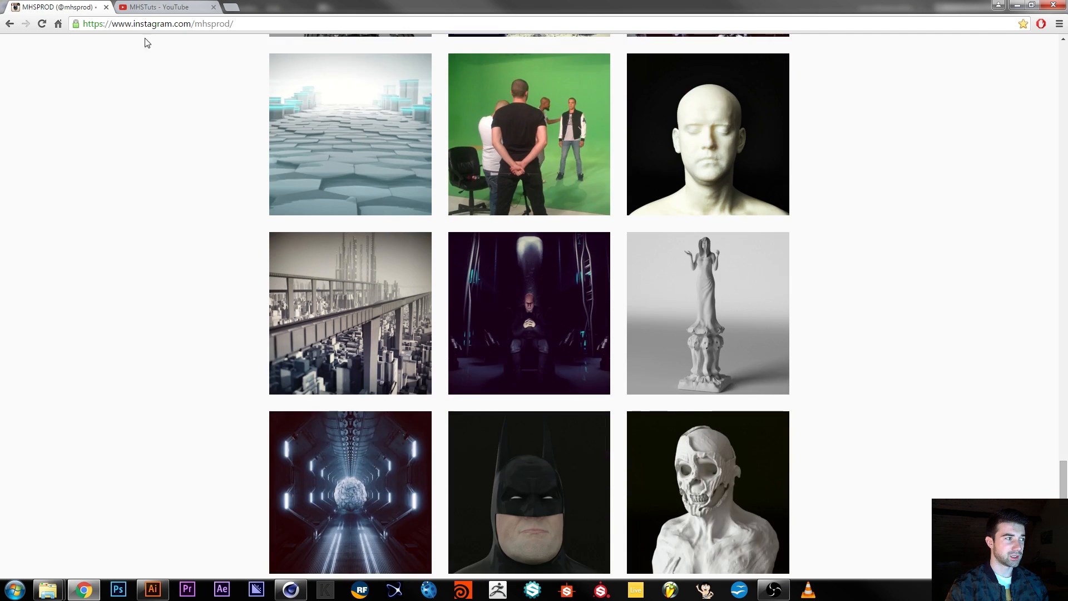
click(160, 7)
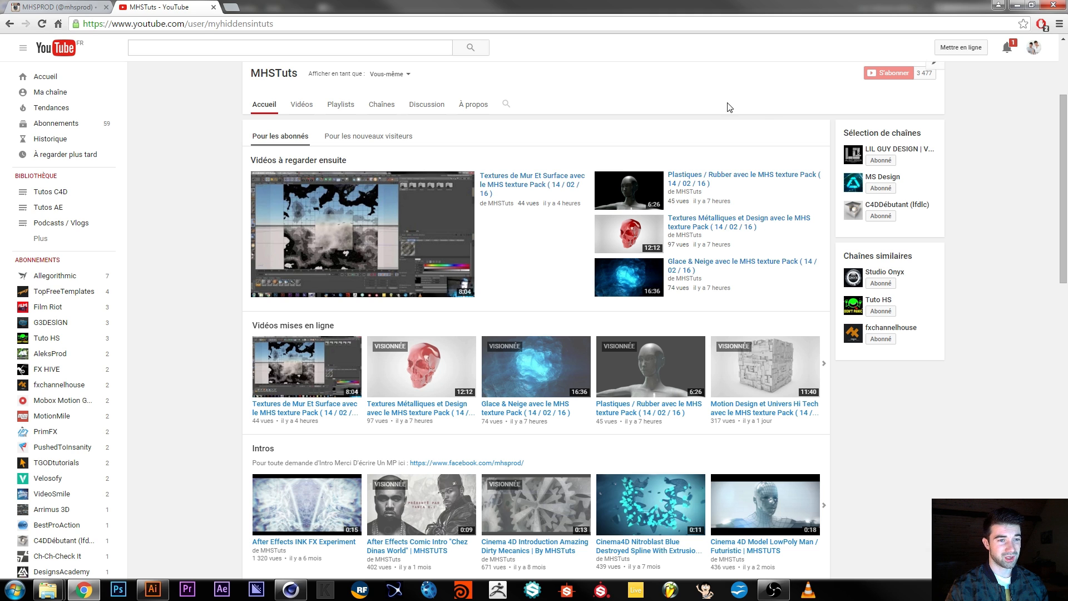
Step: Switch to Cinema 4D and select the CV-ArtSmart object to show its properties
click(290, 589)
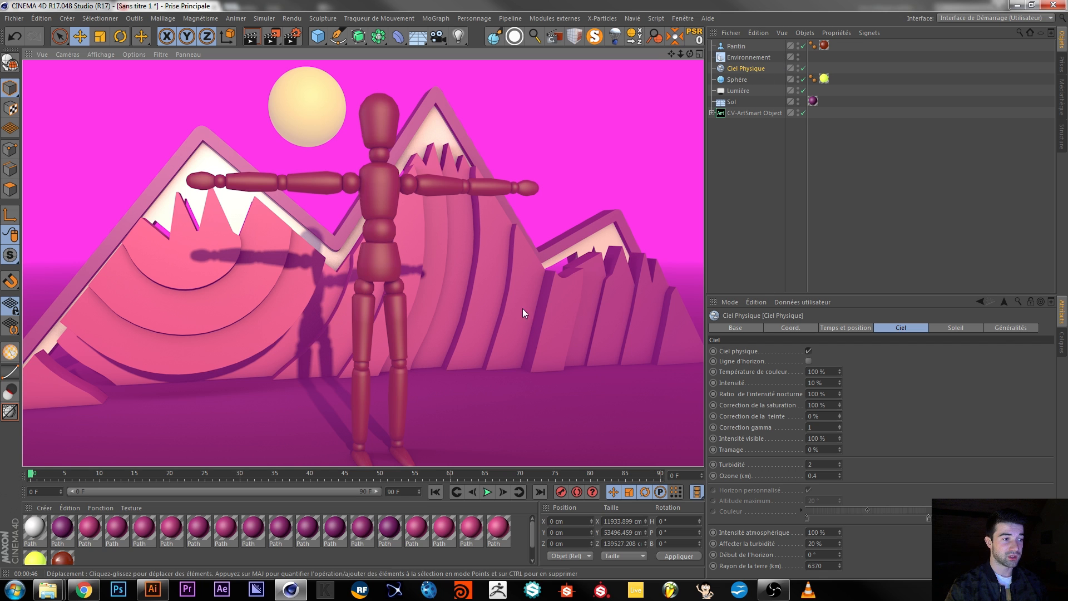
click(739, 114)
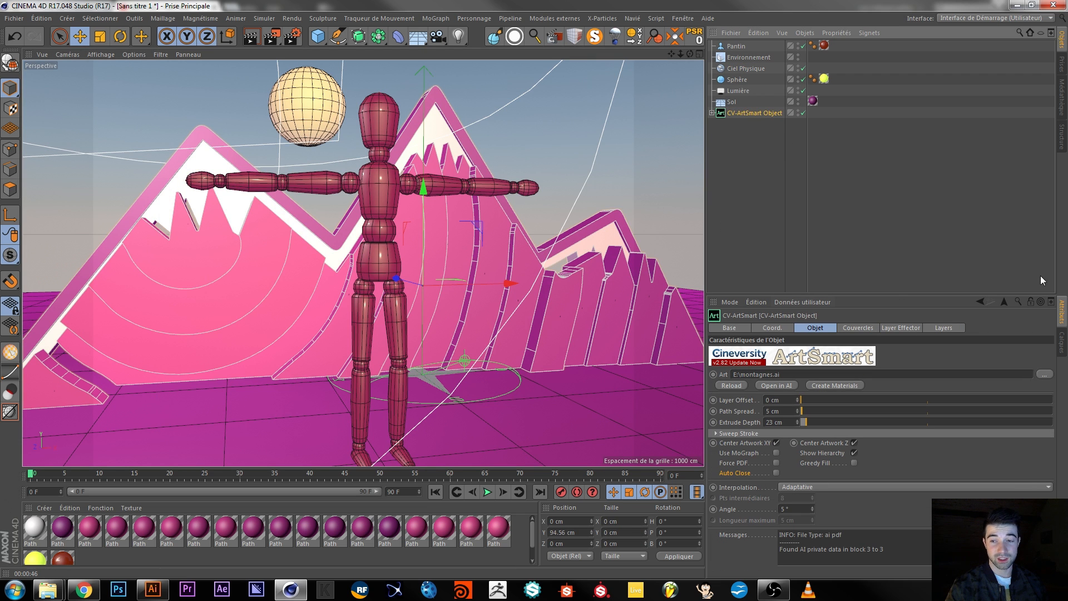